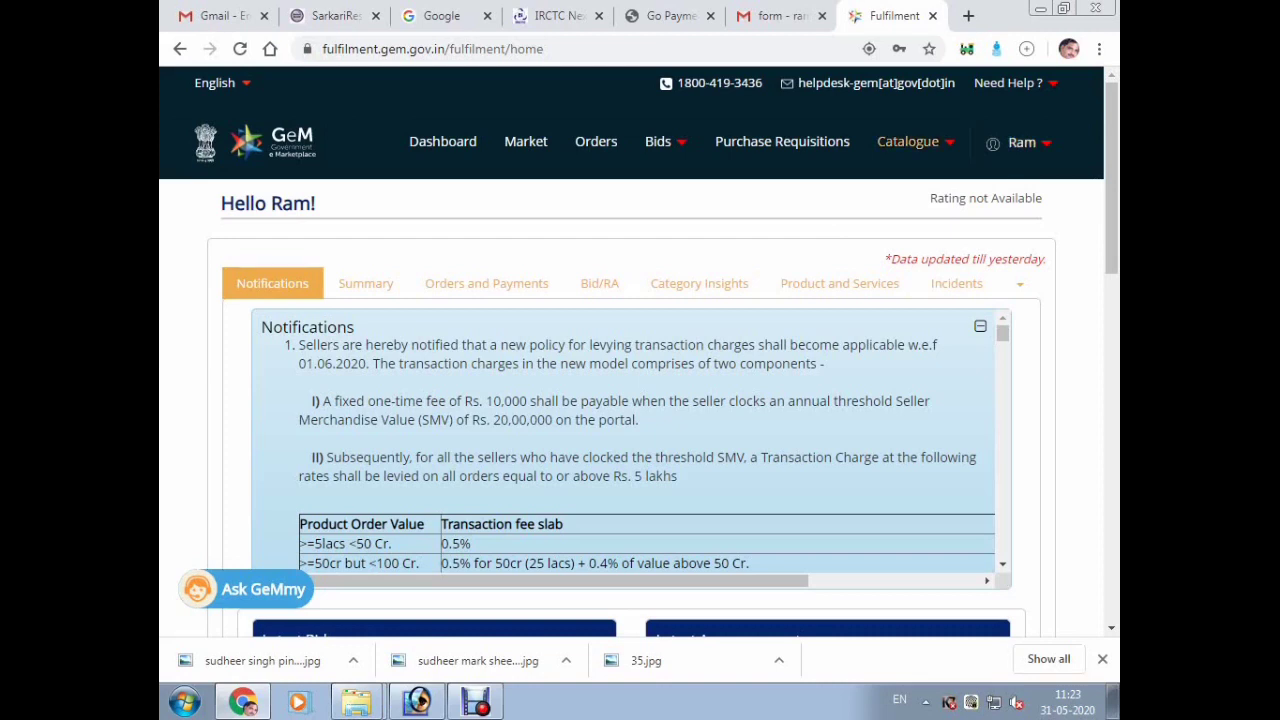
- Open the search page for my product offerings and review the products waiting for admin clearance
left_click(908, 142)
mouse_move(815, 184)
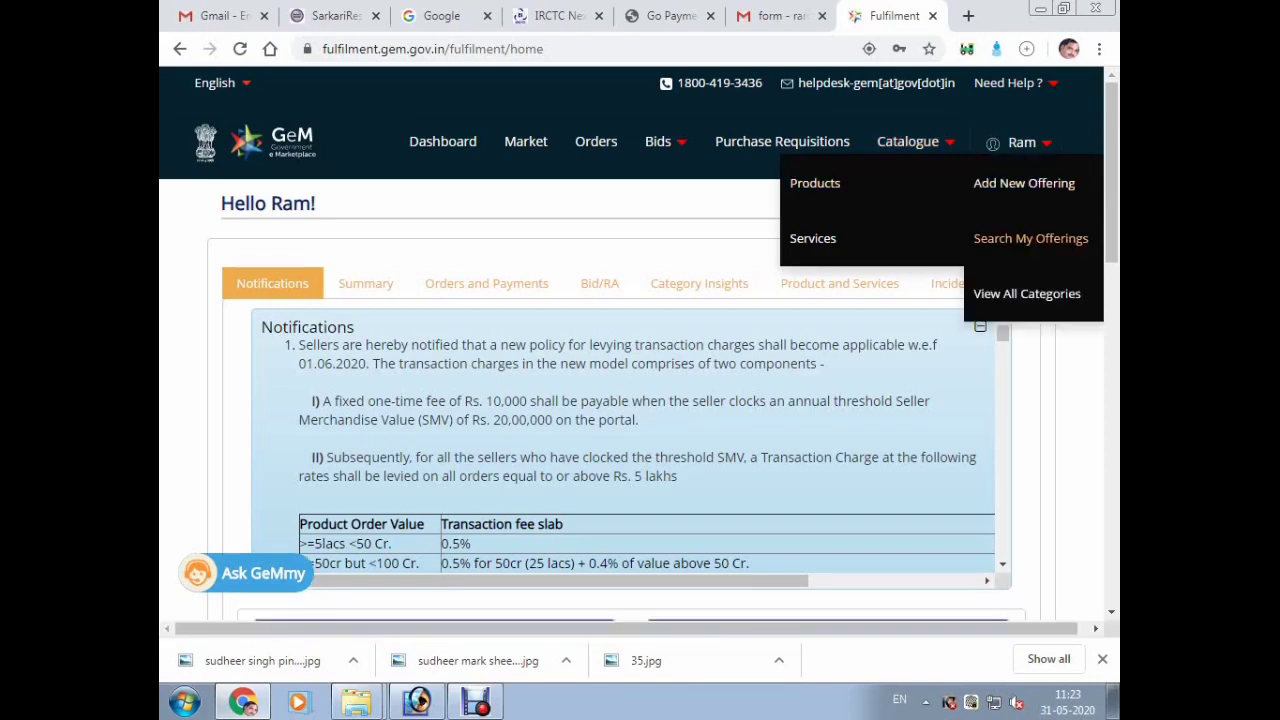
left_click(1030, 238)
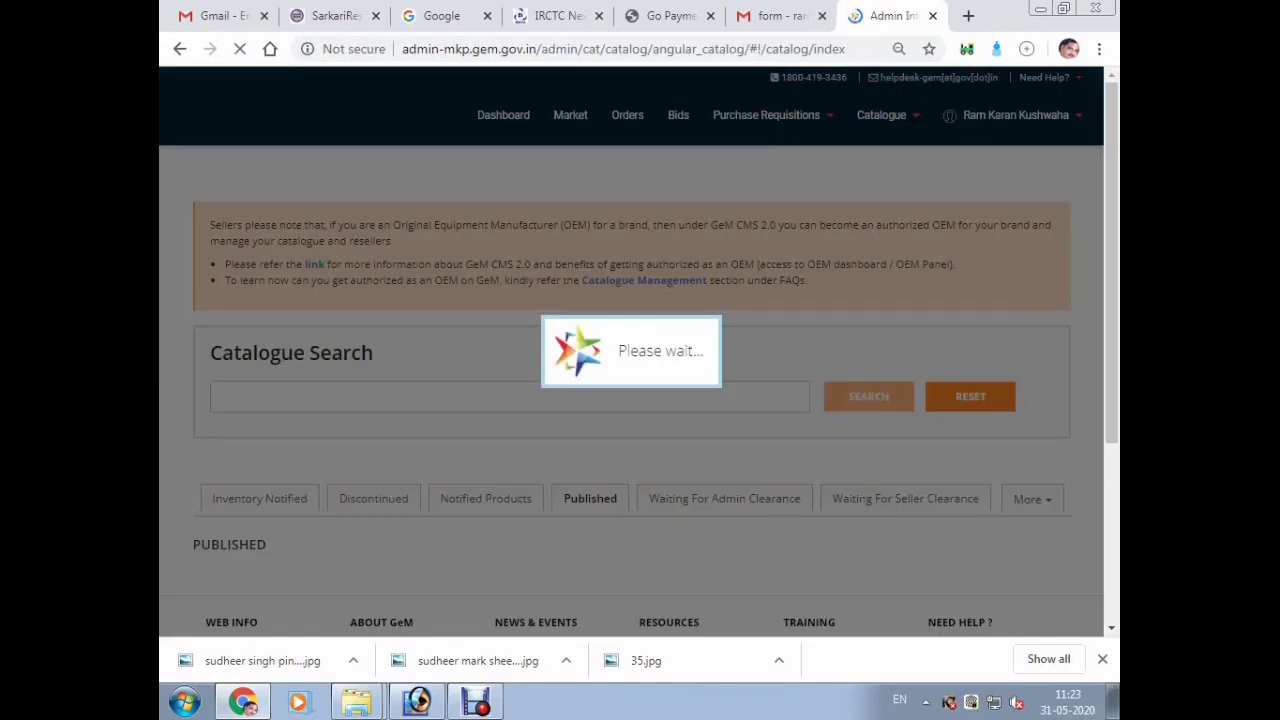
scroll(631, 383, "down", 3)
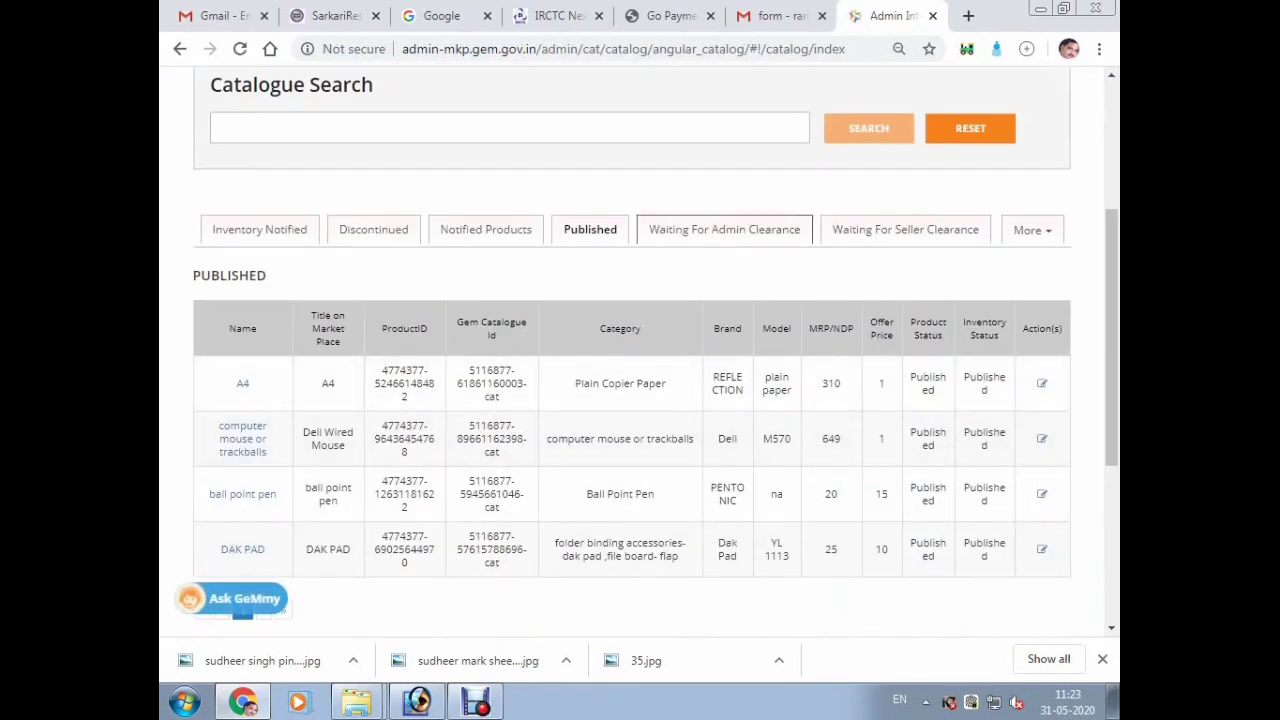
left_click(725, 230)
scroll(630, 400, "down", 4)
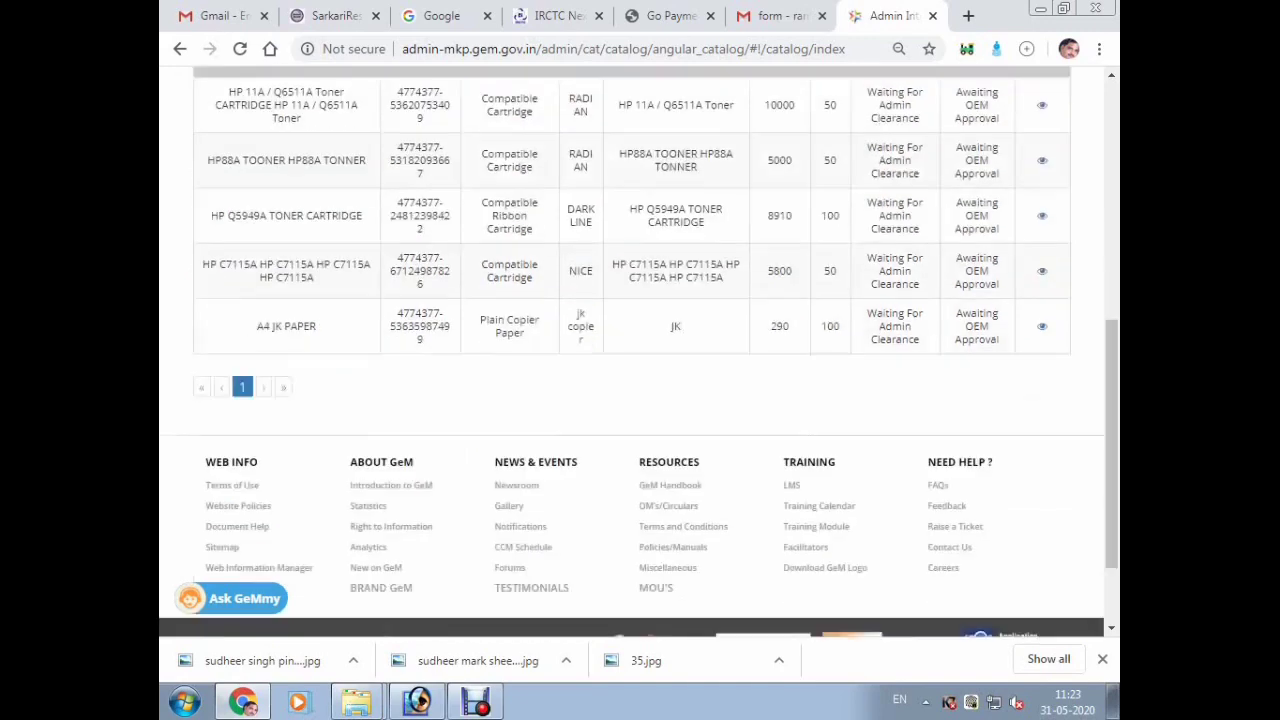
scroll(630, 400, "up", 1)
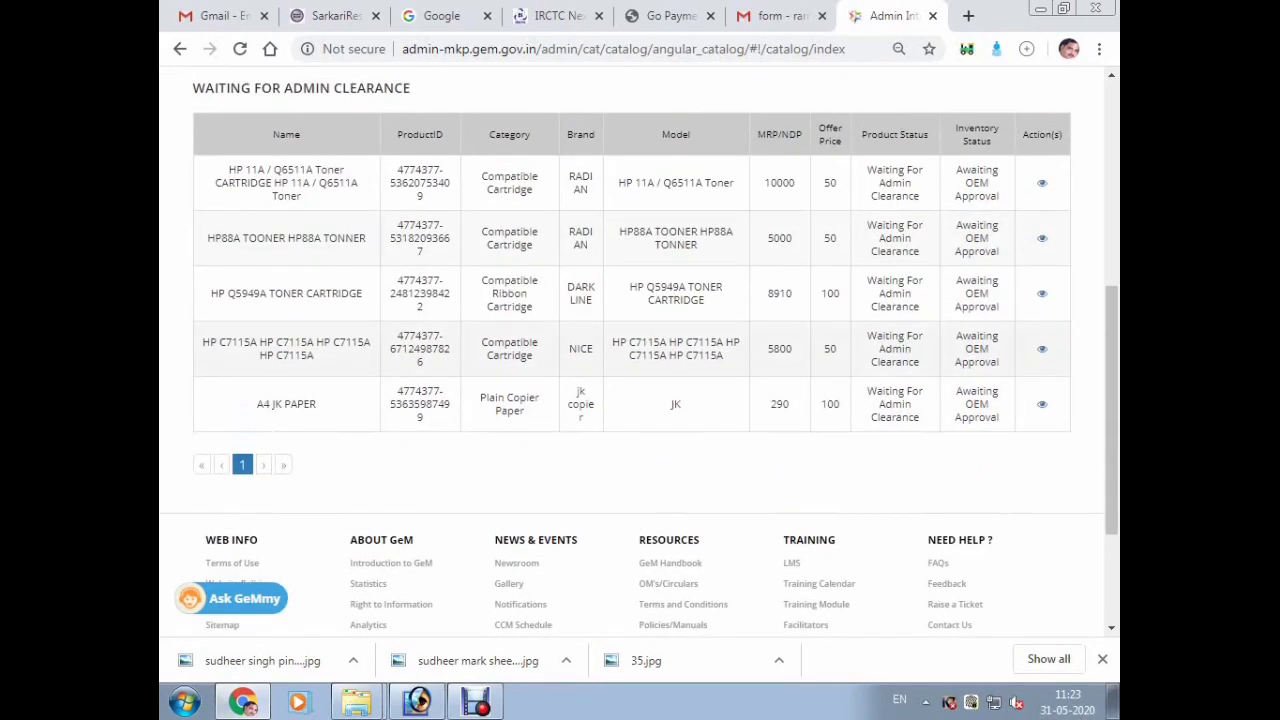
scroll(630, 400, "up", 1)
scroll(630, 400, "up", 1)
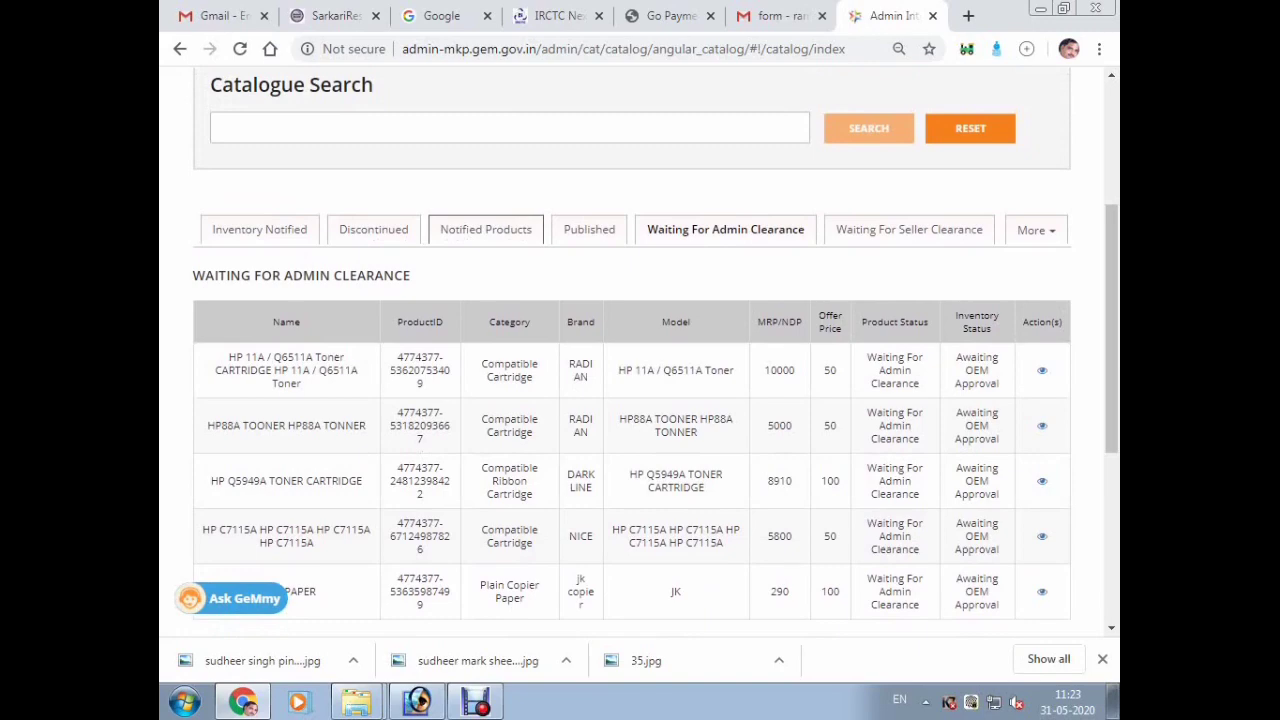
- Look through the notified, published, admin clearance, seller clearance and rejected product lists, ending on the draft products
left_click(486, 229)
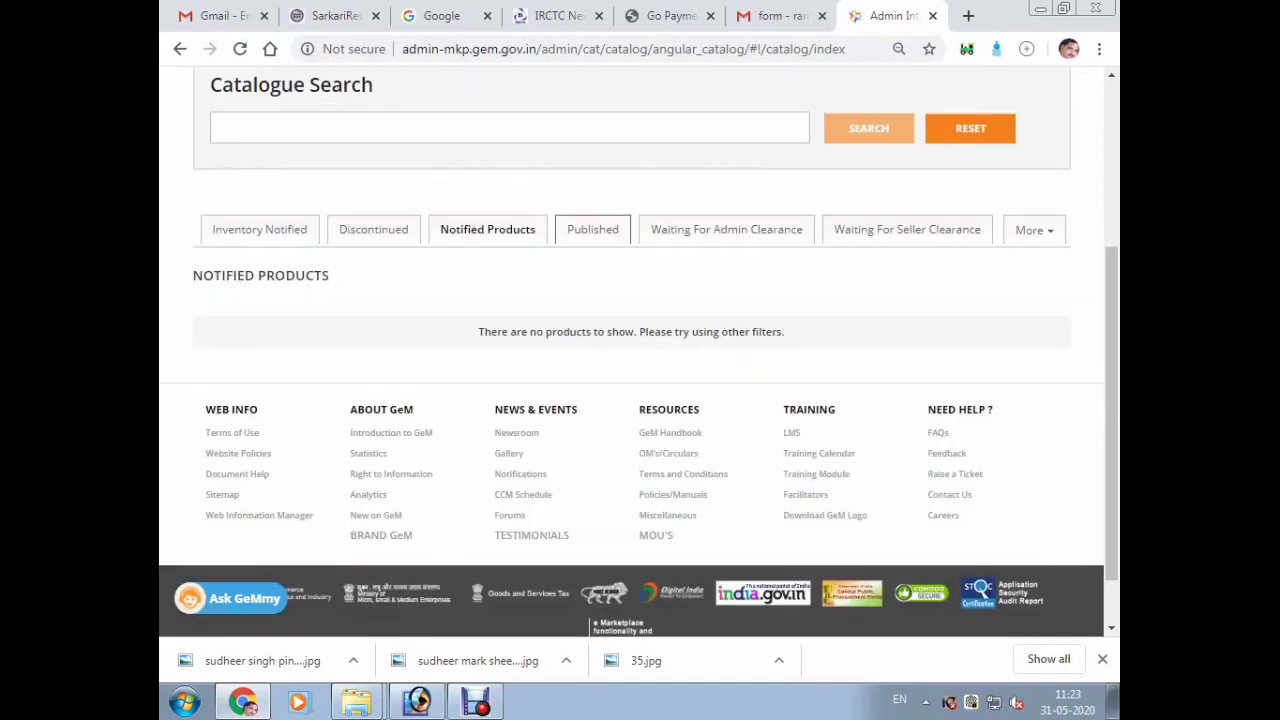
left_click(590, 229)
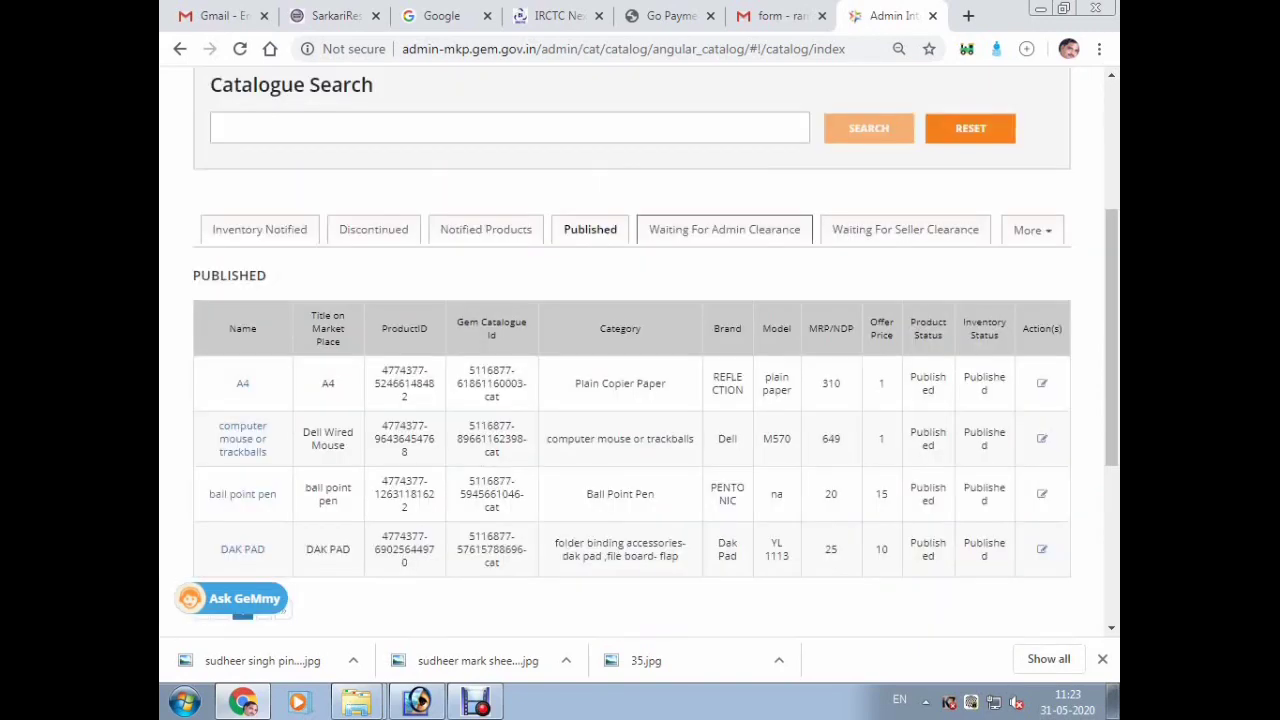
left_click(725, 229)
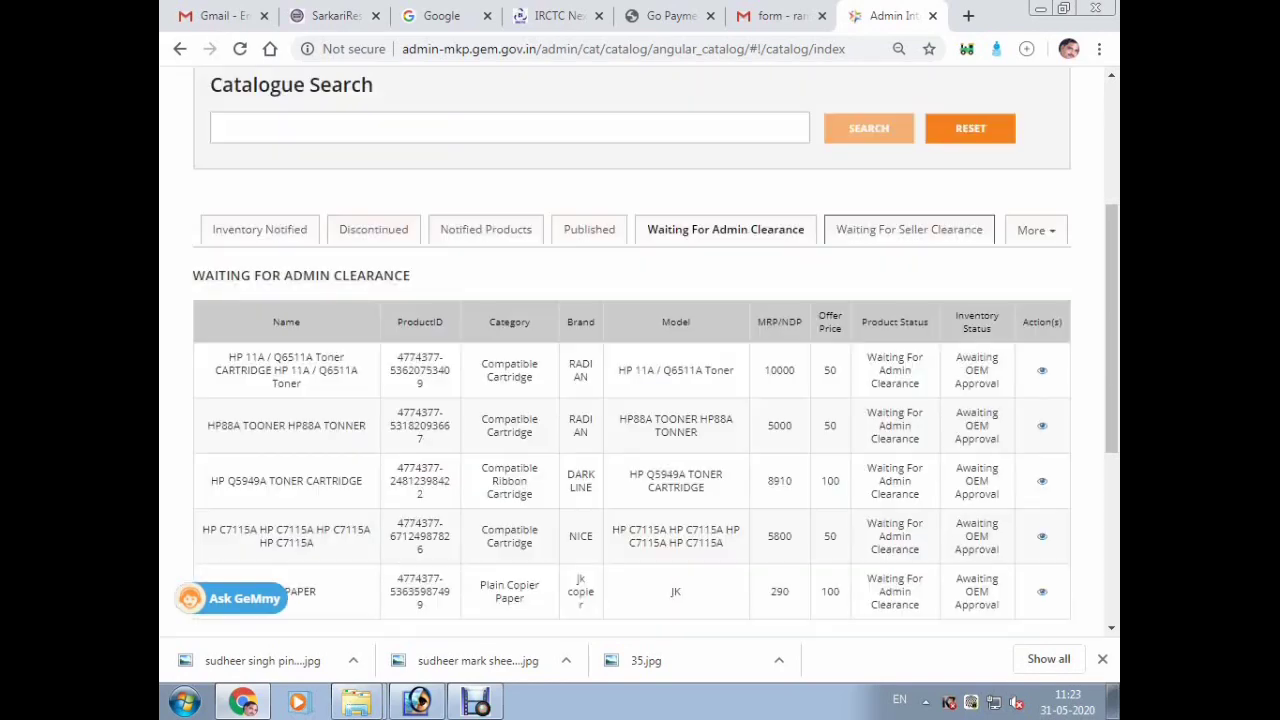
left_click(908, 229)
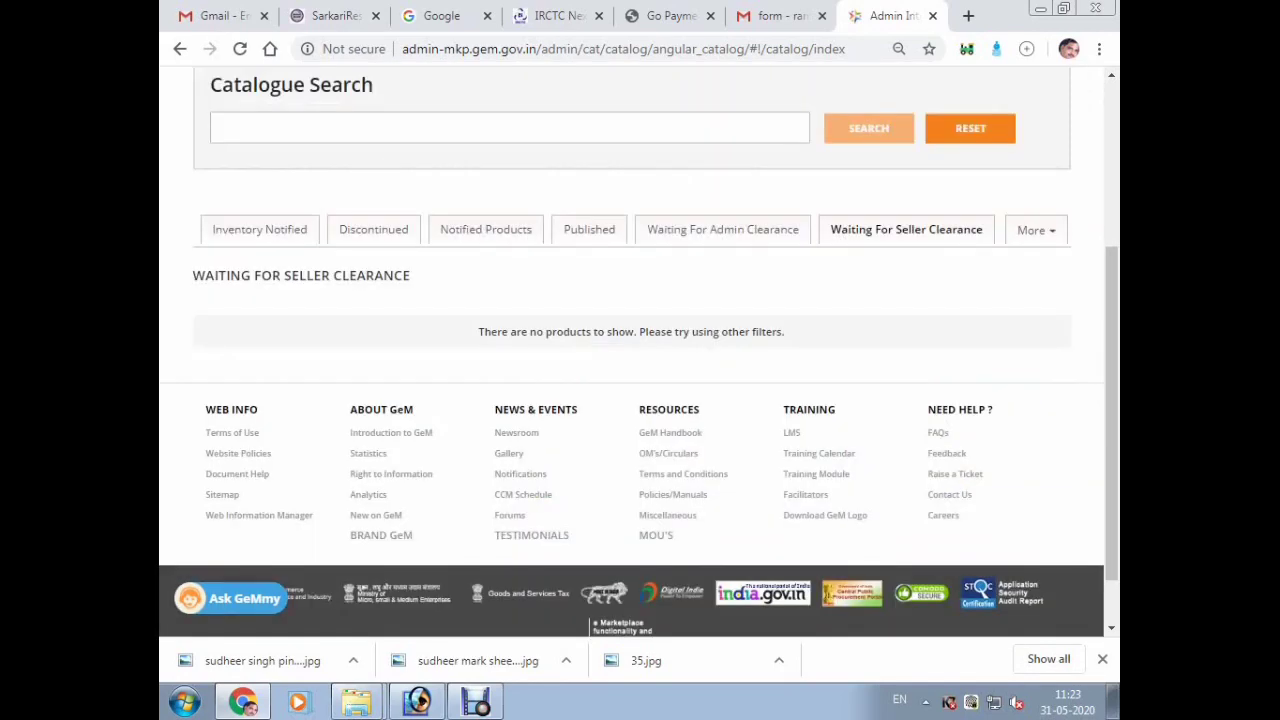
left_click(1036, 230)
left_click(940, 289)
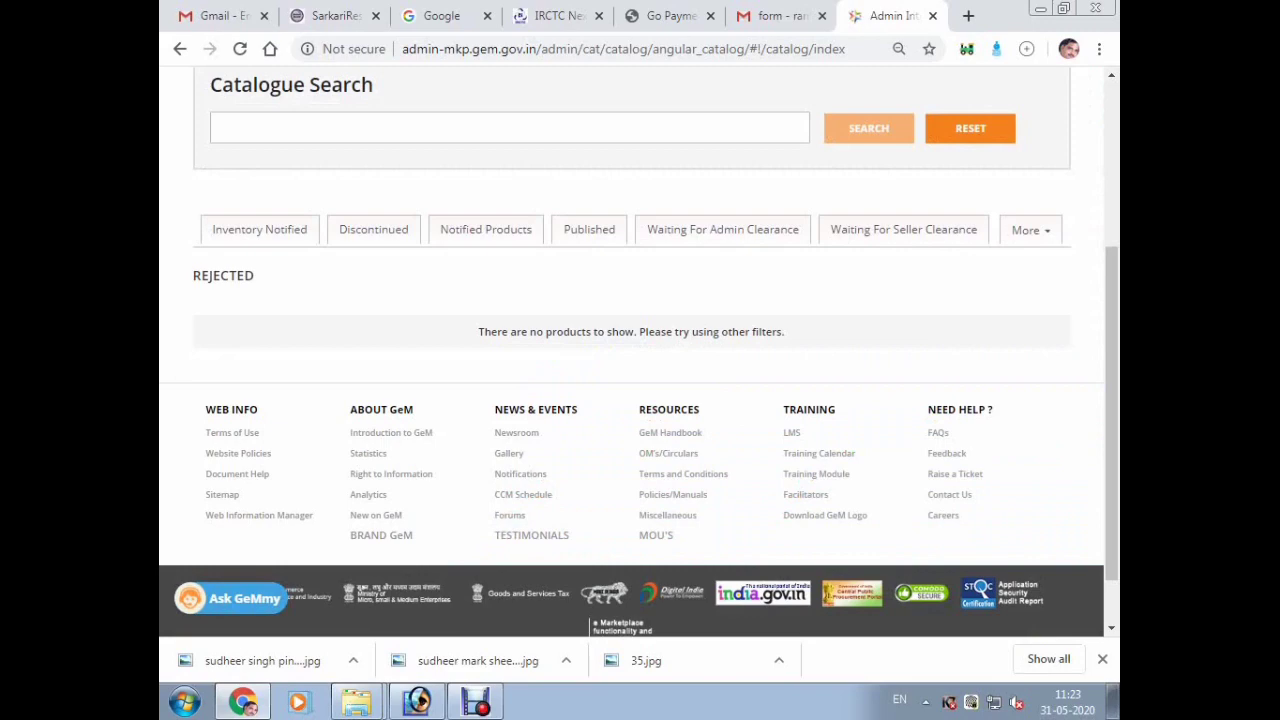
left_click(1031, 230)
left_click(949, 262)
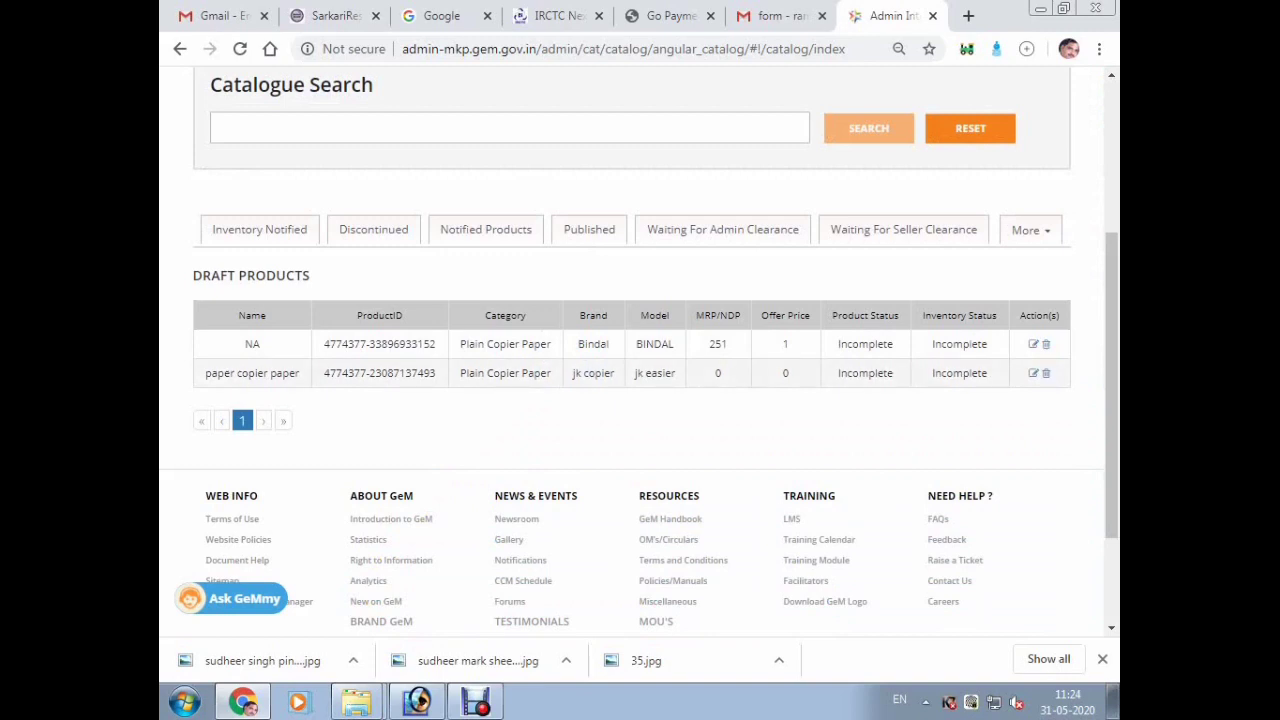
- Open the Bindal plain copier paper draft, agree to its terms and conditions, and try to publish it
left_click(1034, 344)
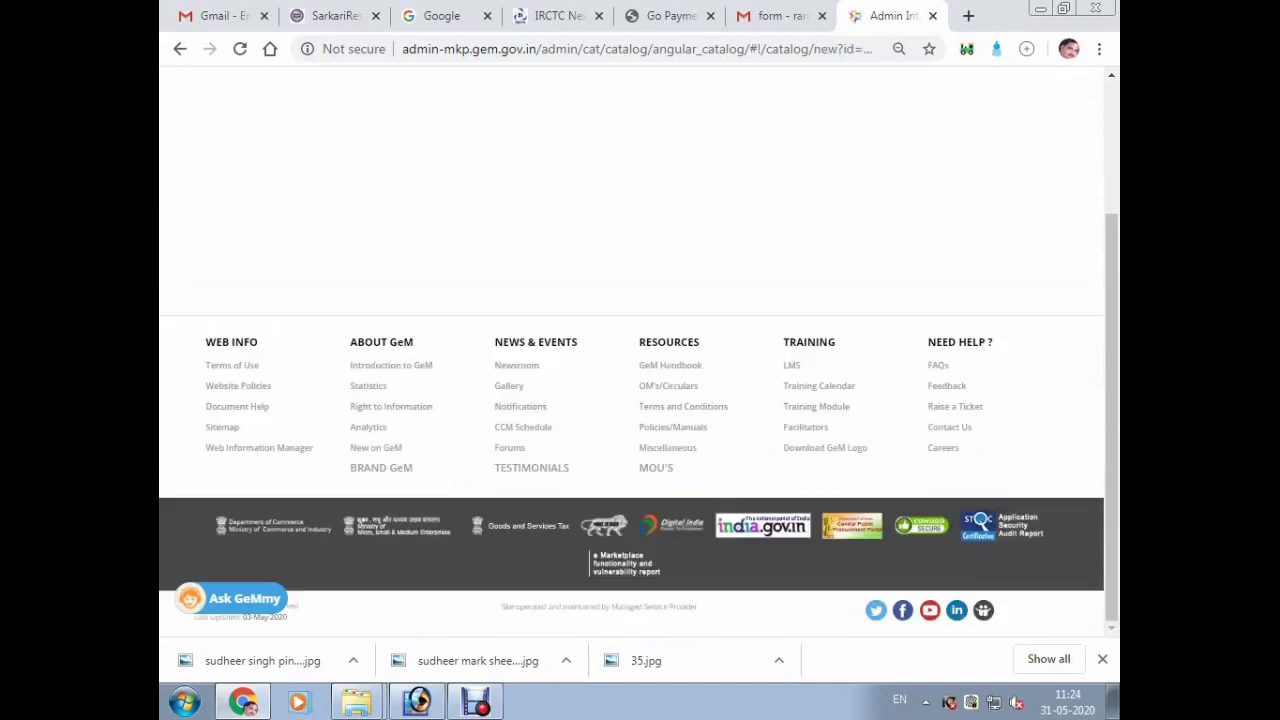
scroll(1034, 344, "up", 3)
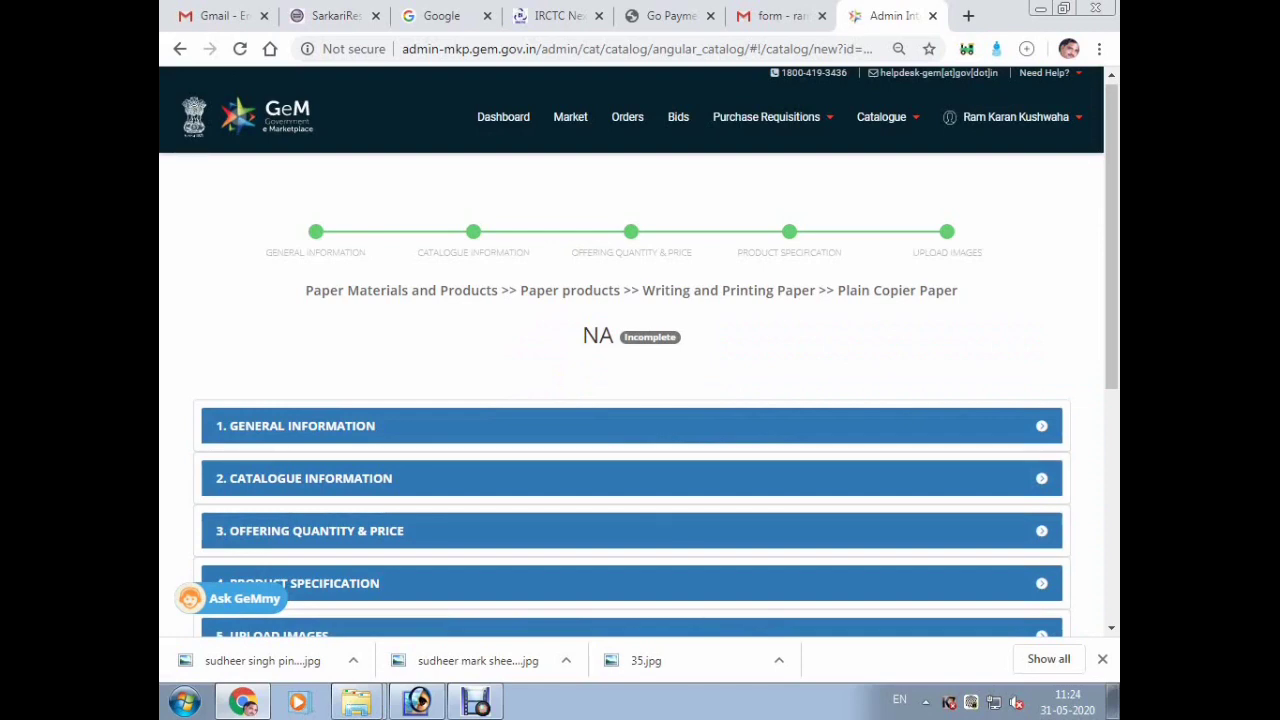
scroll(631, 400, "down", 4)
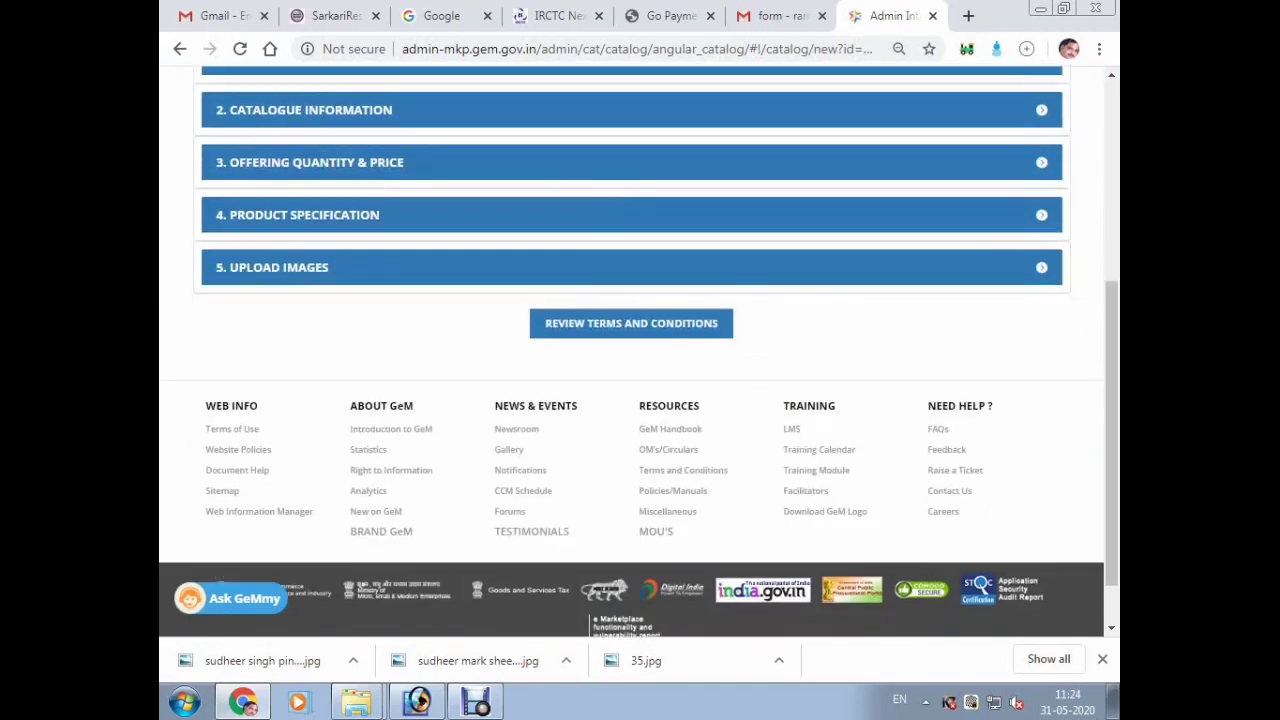
scroll(631, 400, "up", 3)
scroll(631, 400, "down", 1)
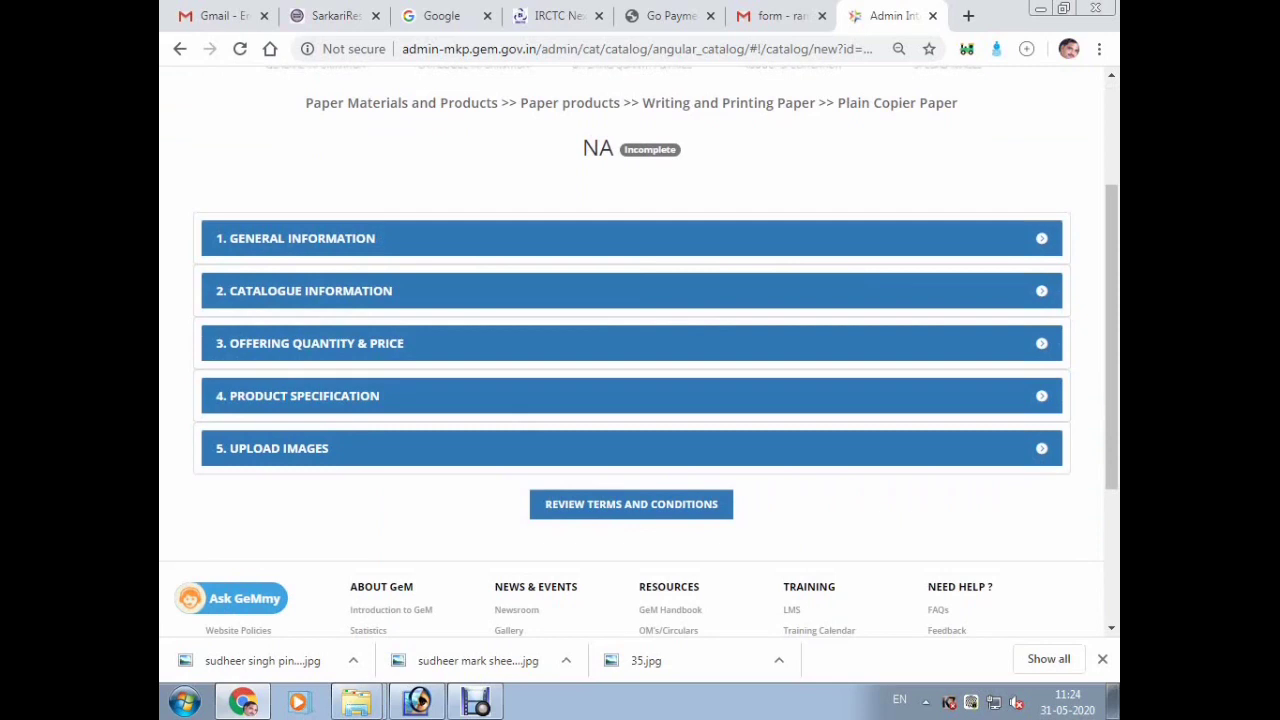
left_click(631, 504)
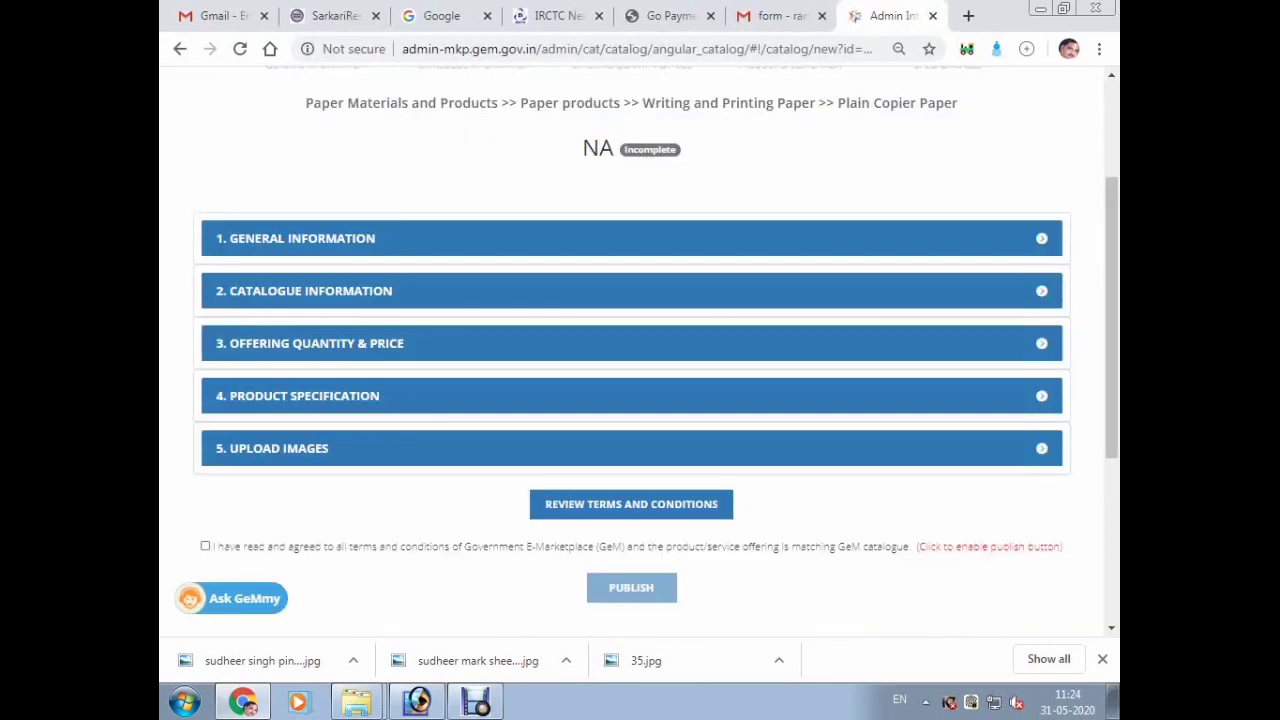
left_click(205, 546)
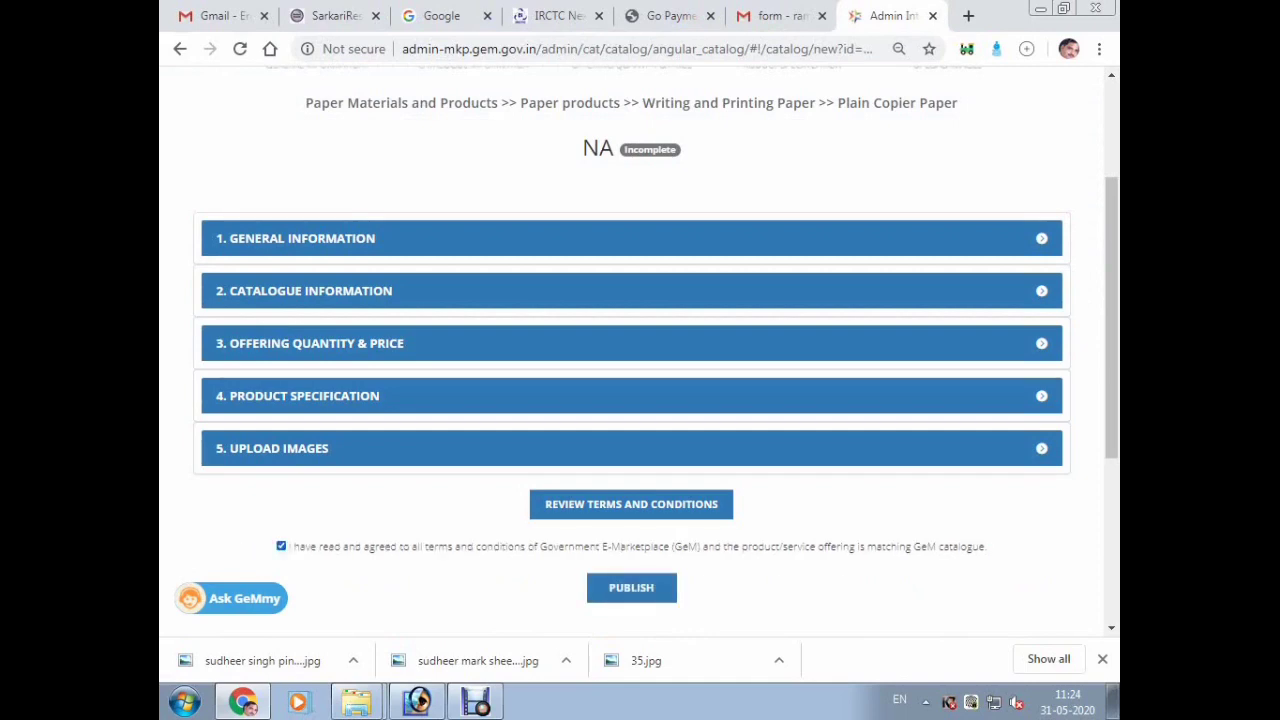
left_click(631, 587)
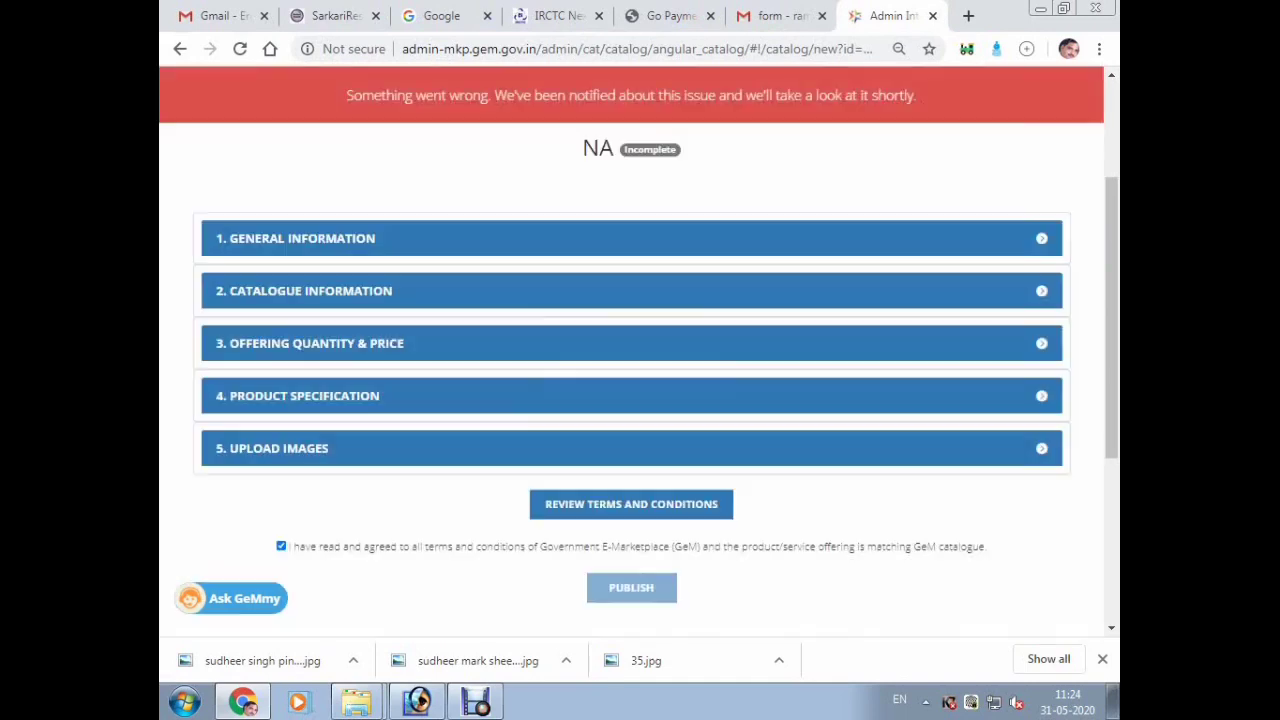
- Return to the search page for my product offerings and list the draft products
scroll(631, 350, "up", 3)
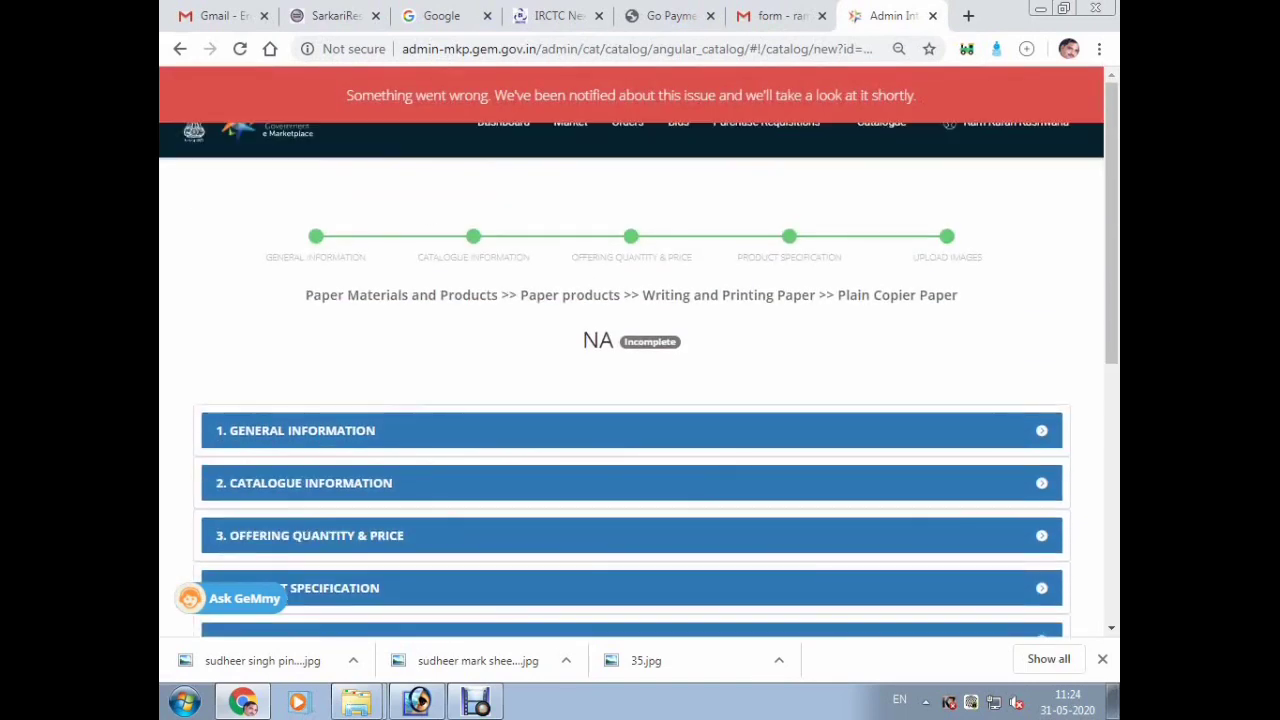
mouse_move(881, 123)
mouse_move(860, 152)
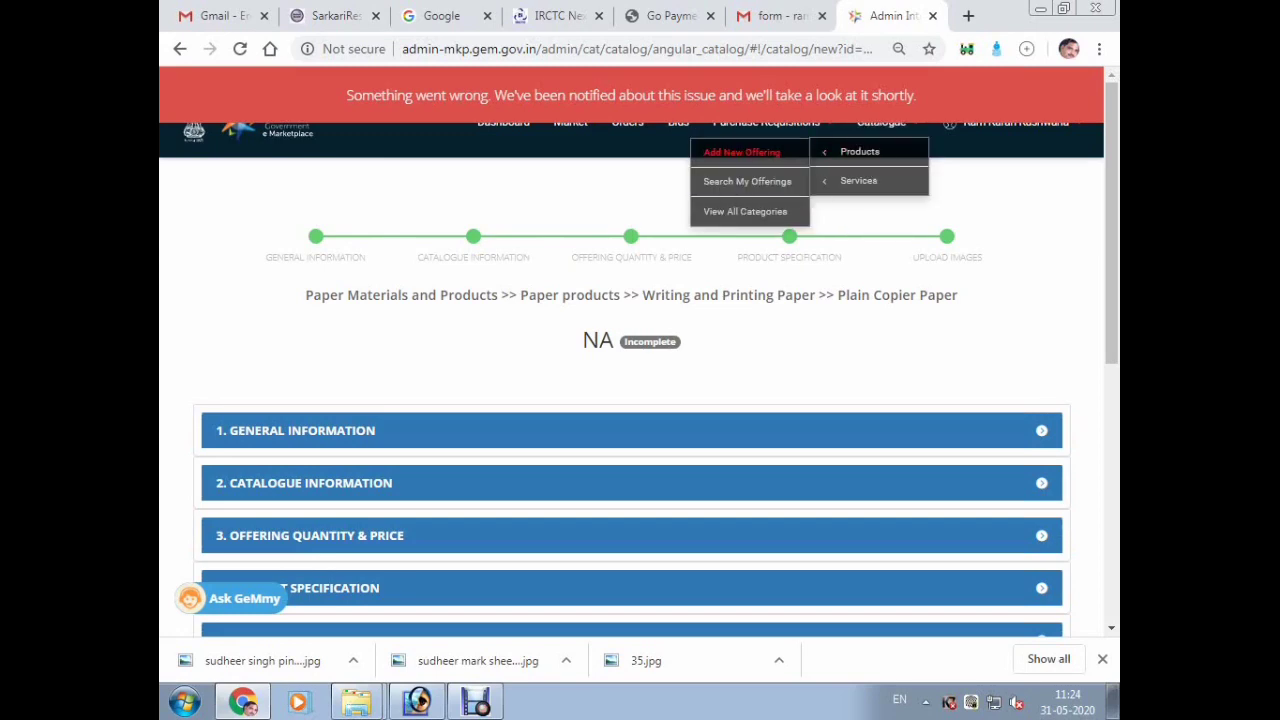
left_click(748, 182)
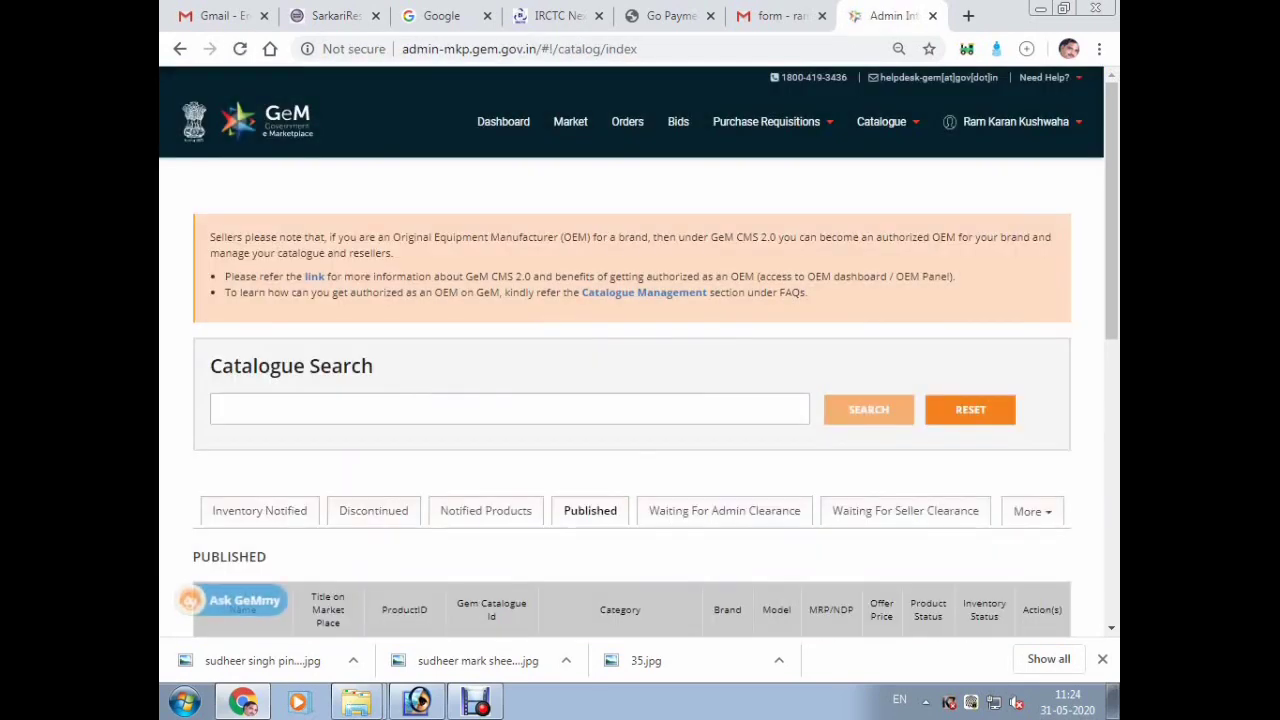
left_click(1032, 511)
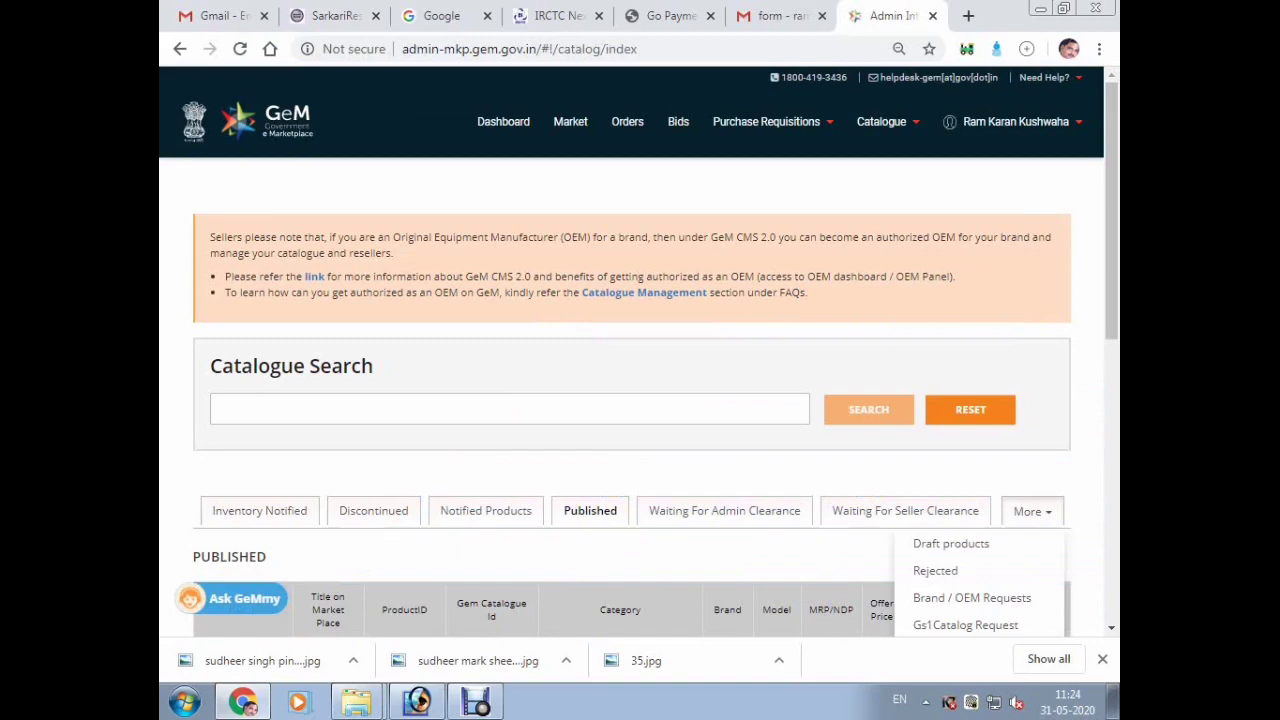
left_click(951, 544)
scroll(910, 512, "down", 3)
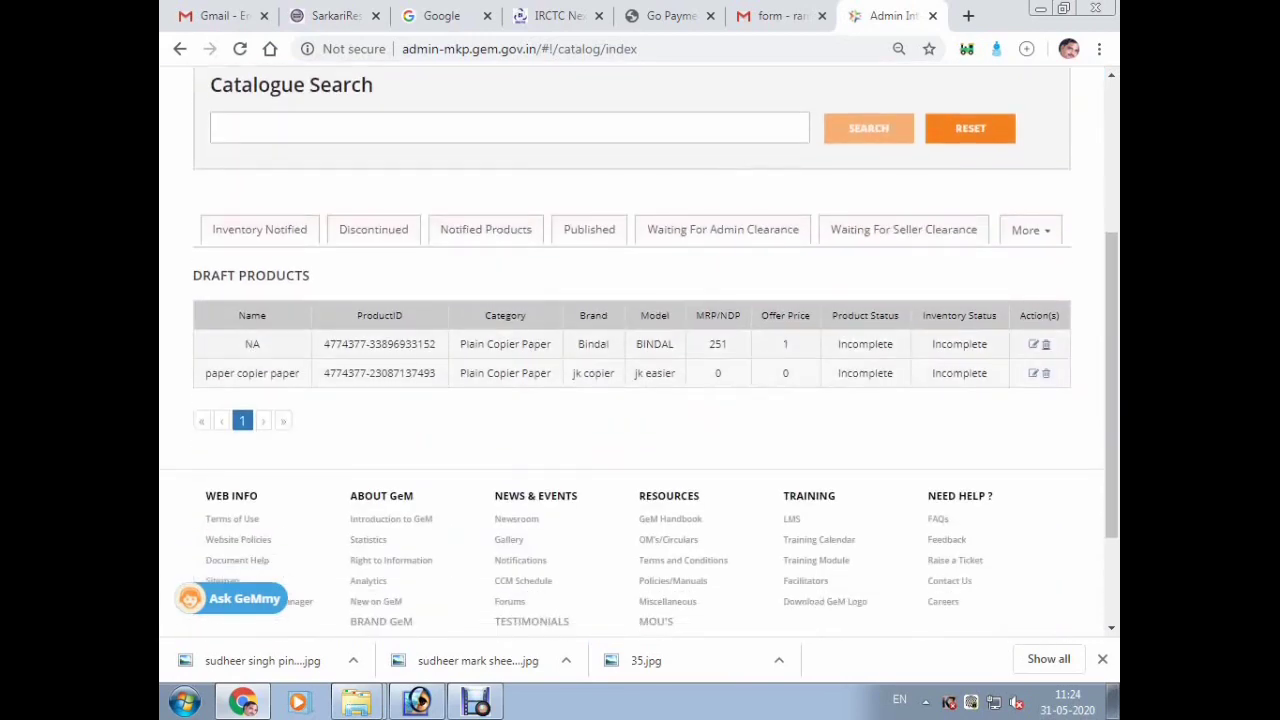
- Delete both plain copier paper drafts, the Bindal one and the jk copier one
left_click(1046, 344)
left_click(834, 247)
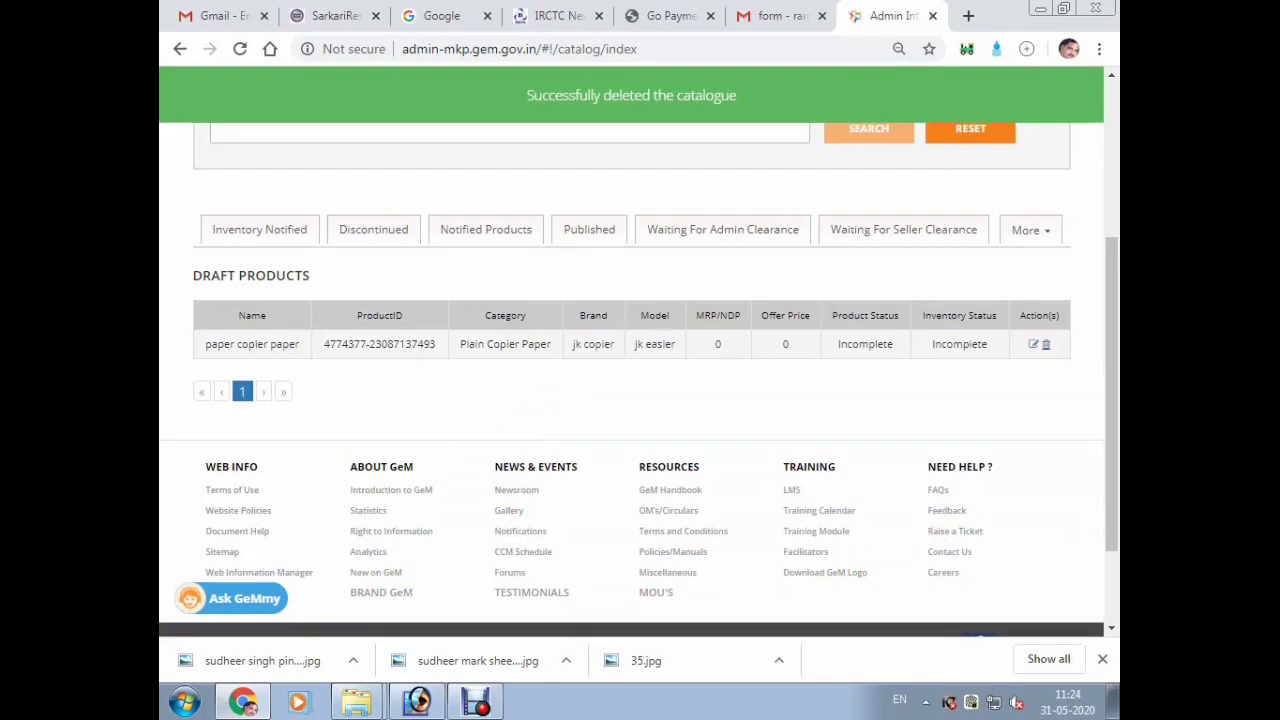
left_click(1046, 344)
left_click(834, 247)
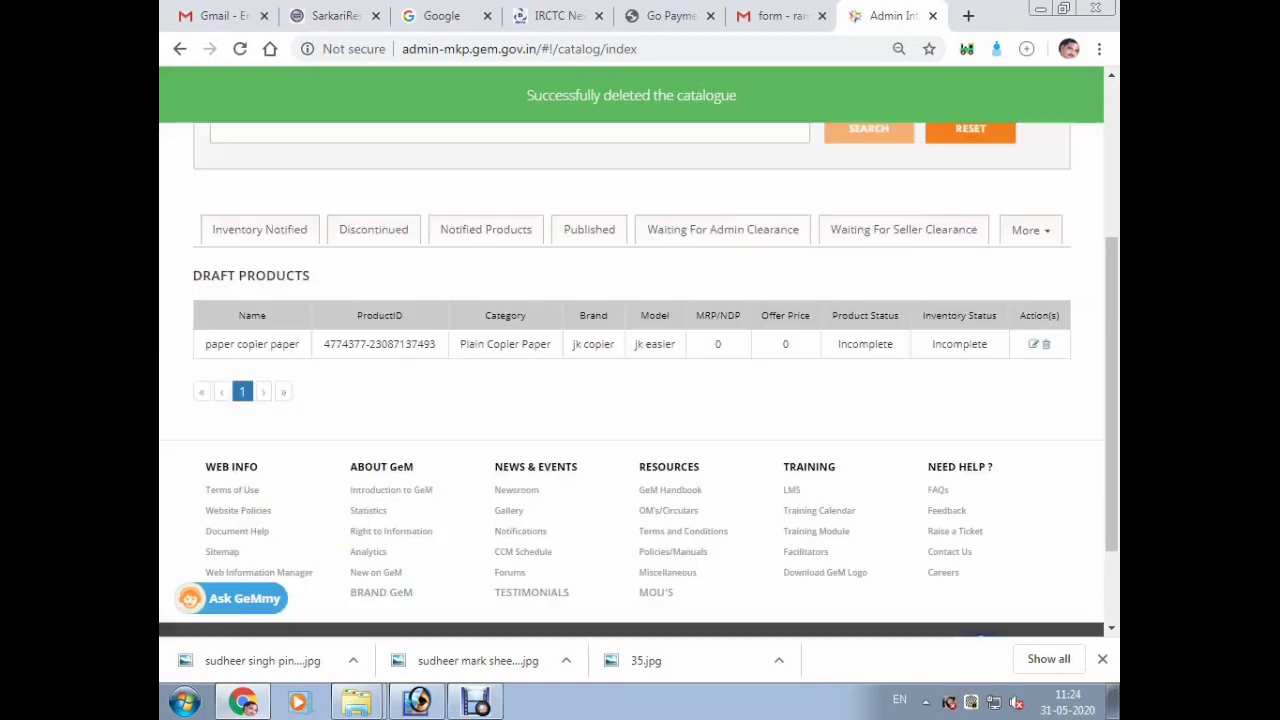
- Start adding a new product offering to the catalogue
scroll(632, 350, "up", 3)
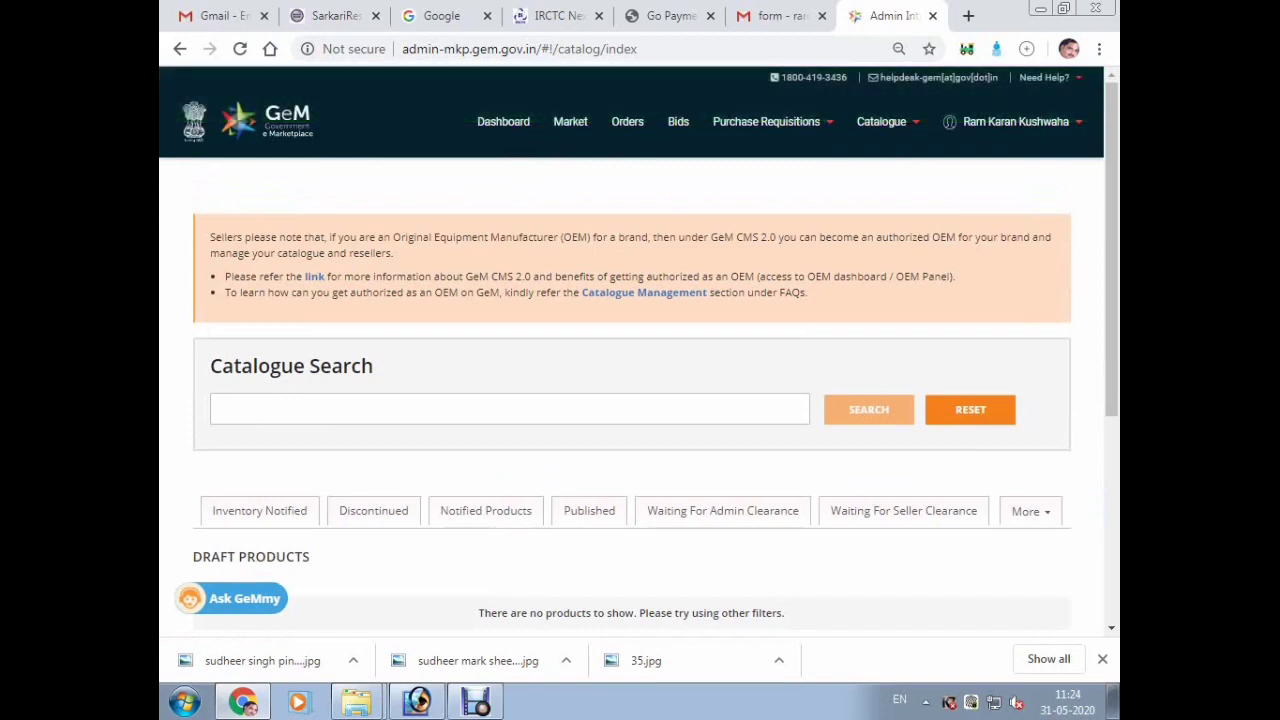
mouse_move(881, 122)
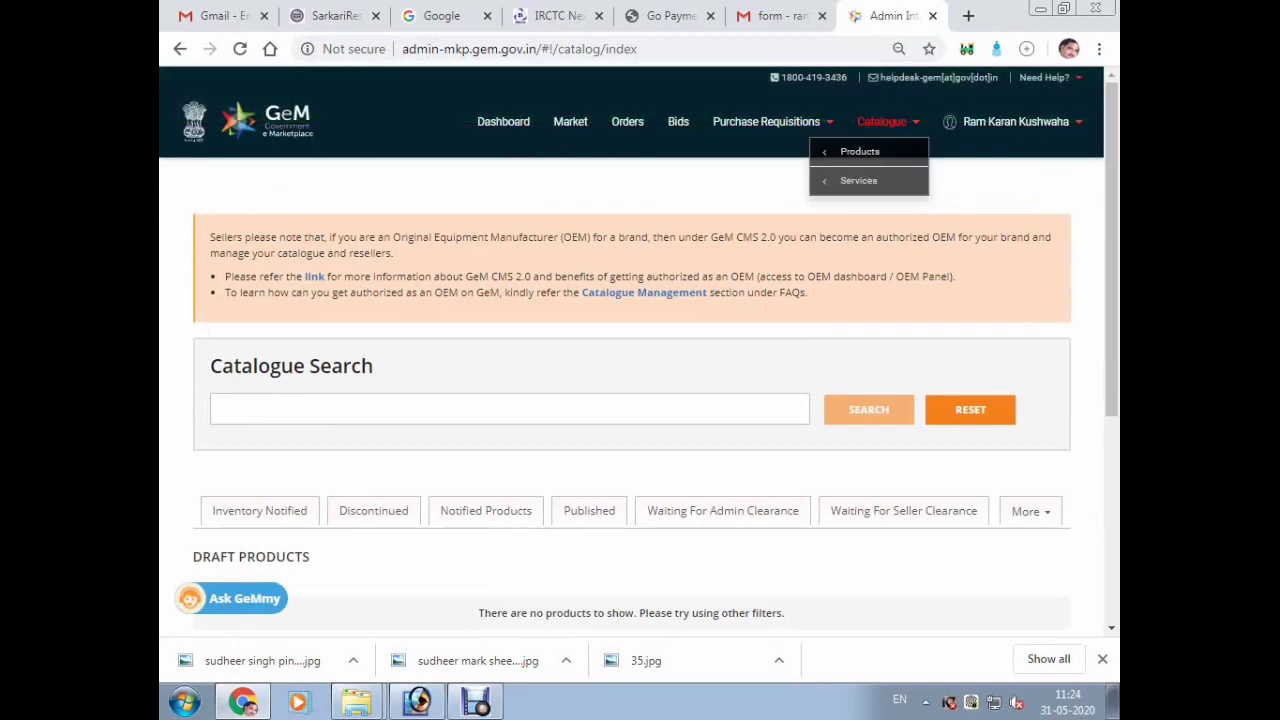
mouse_move(860, 152)
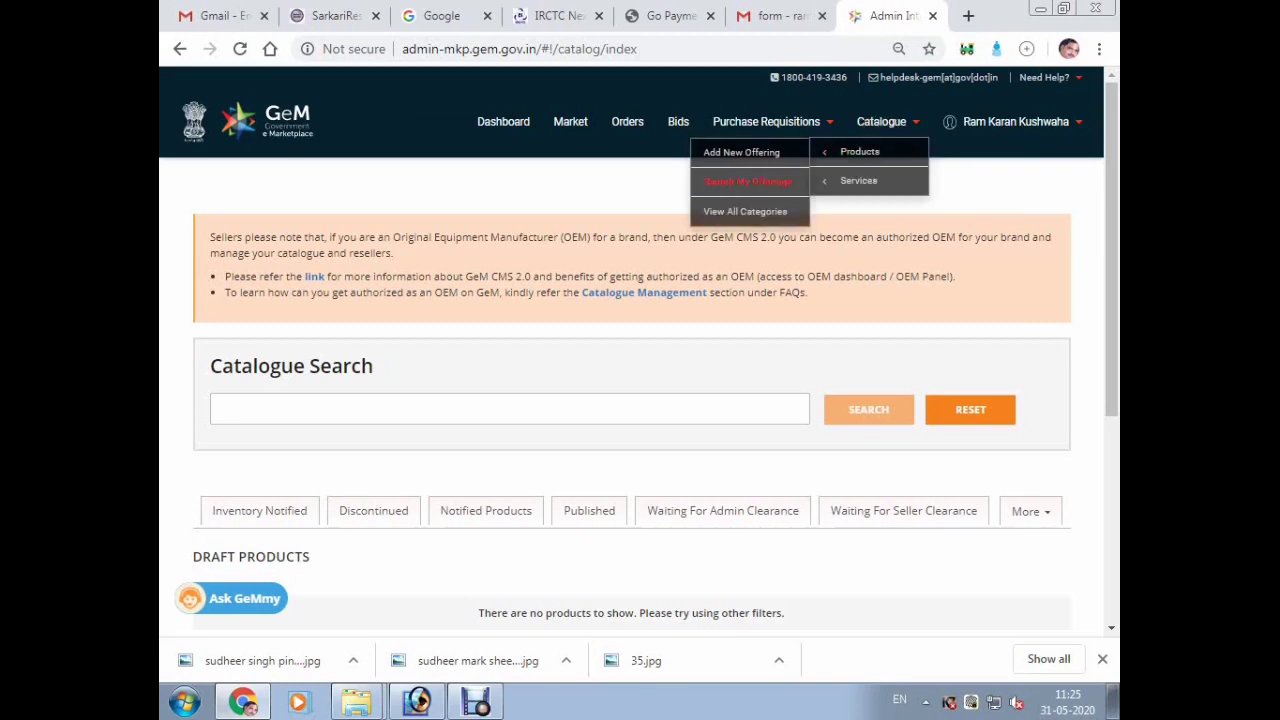
left_click(741, 152)
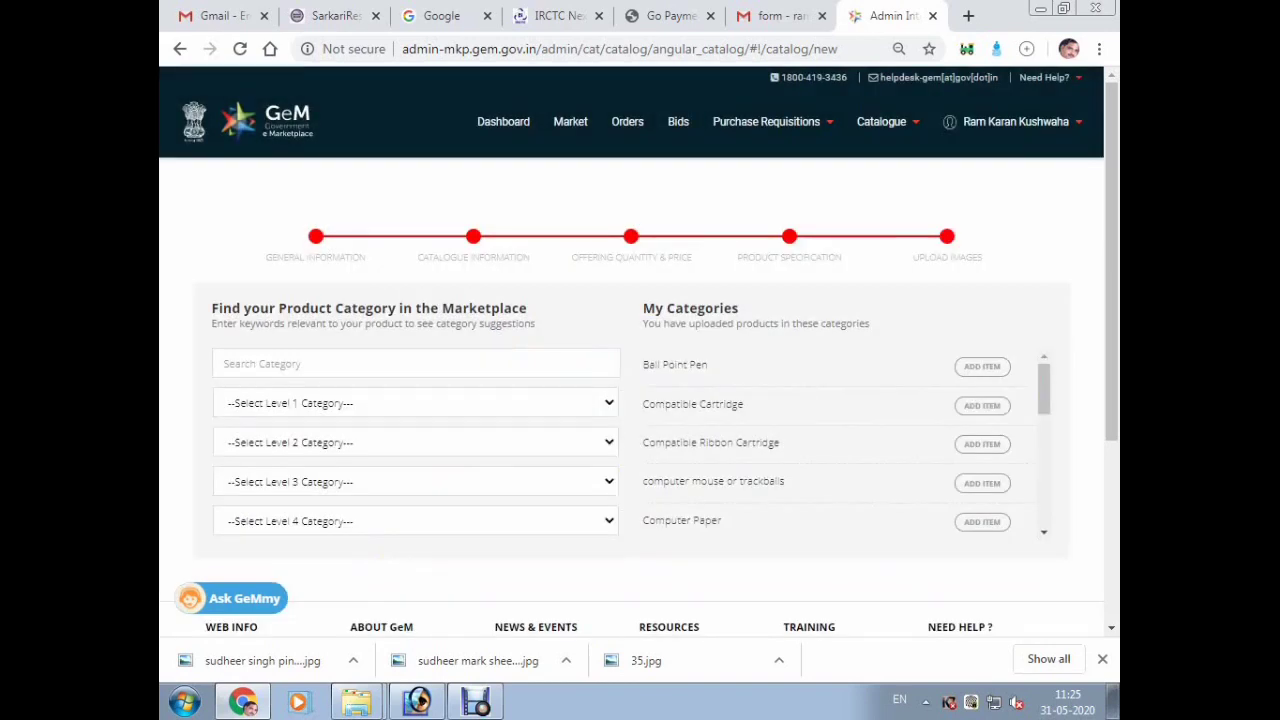
- Search the marketplace product categories for "computer"
type("cm")
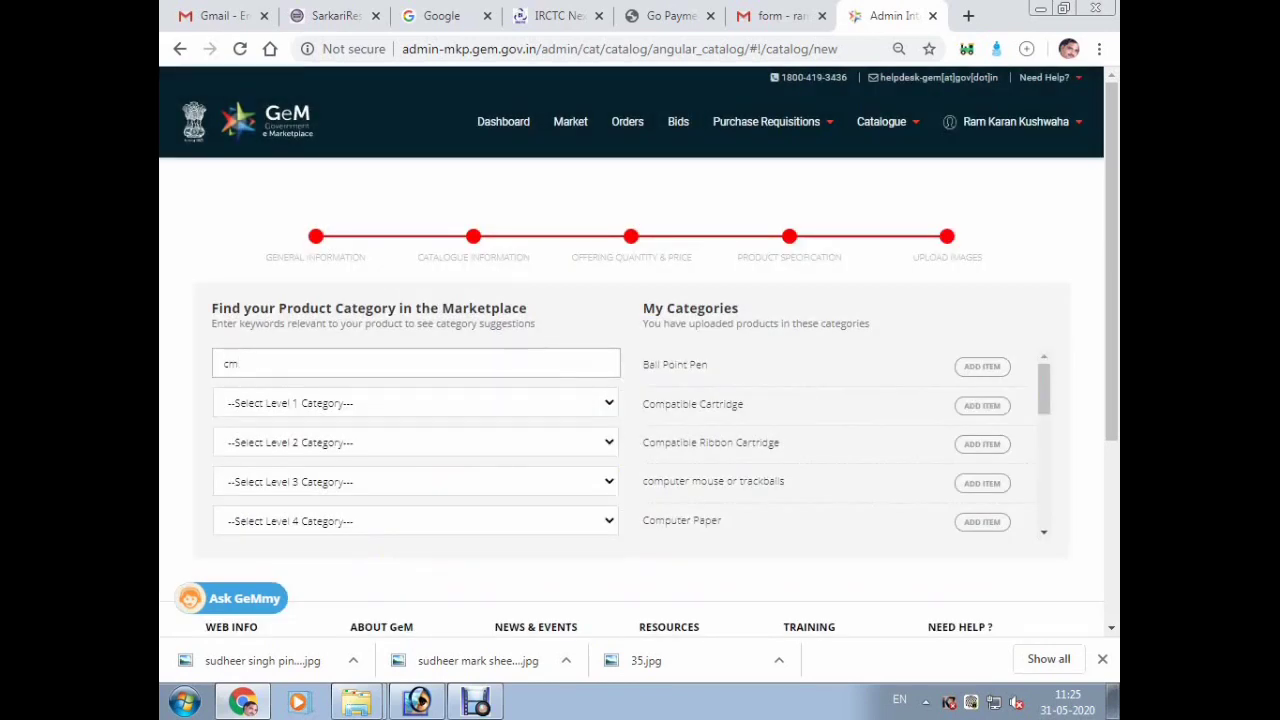
type("p")
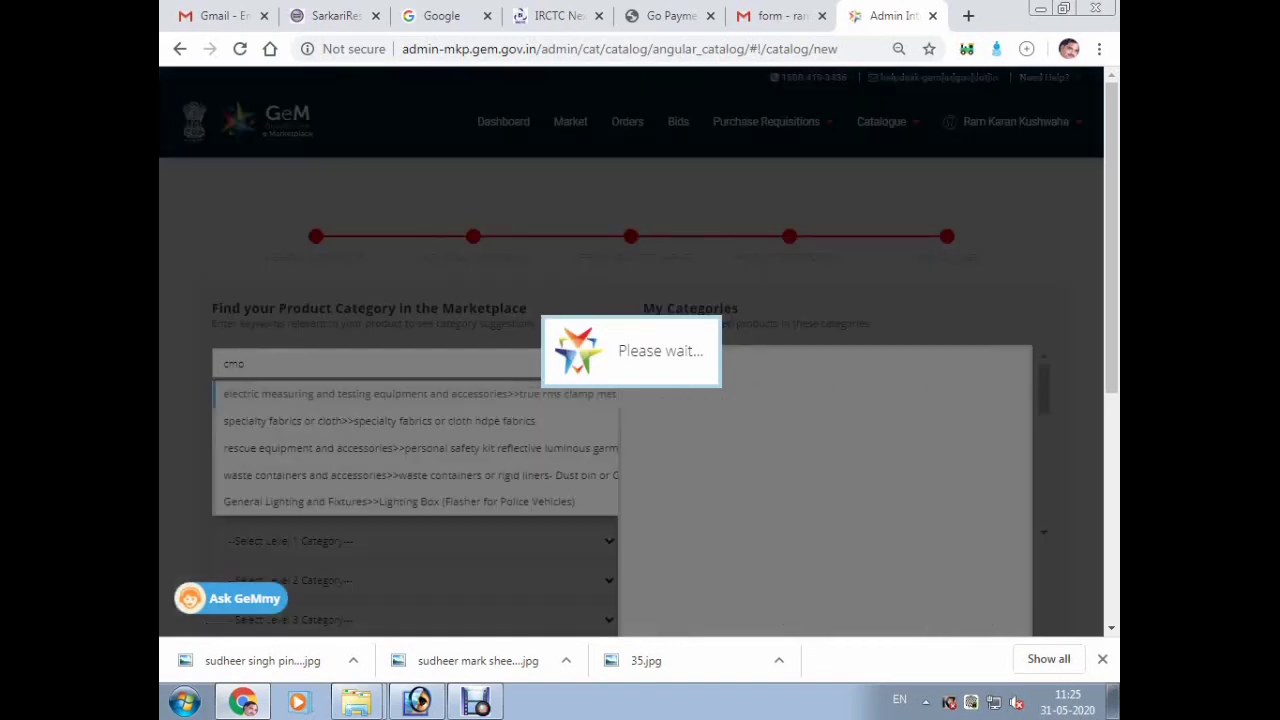
key("BackSpace")
key("BackSpace")
type("omputer")
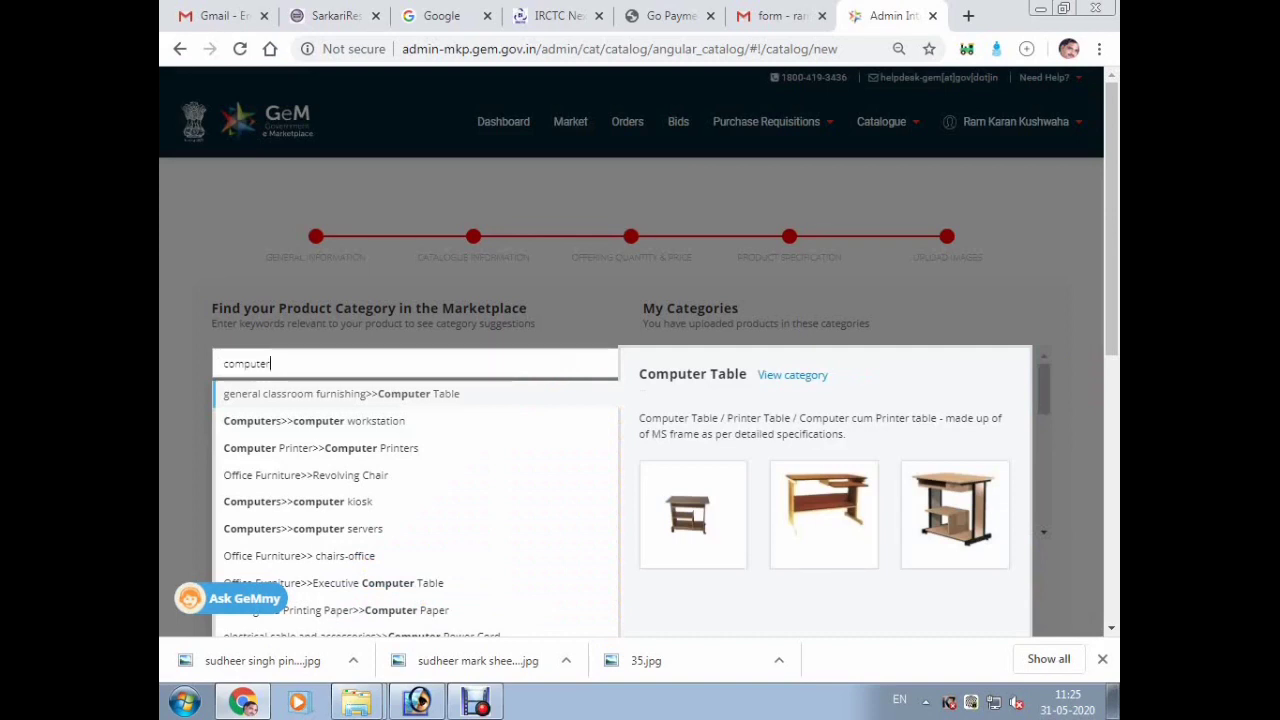
- Look through the suggested computer categories and their sample products, from computer workstation to Computer Power Cord
key("Down")
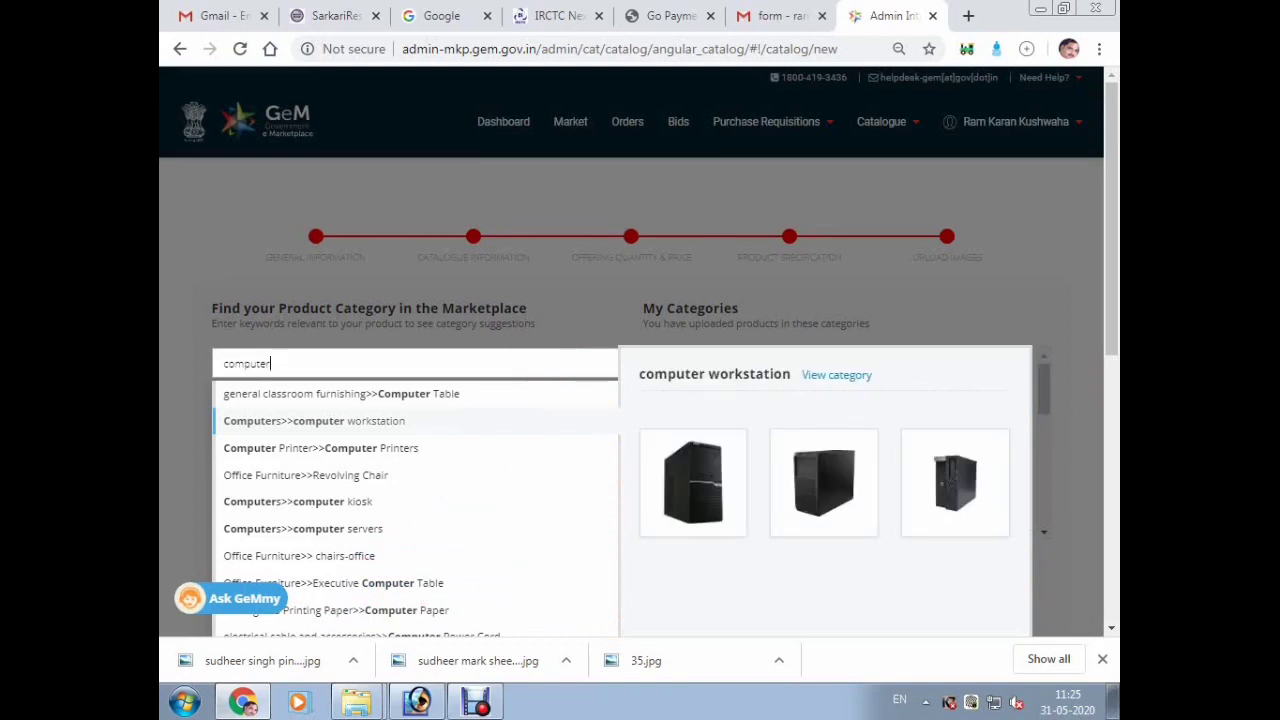
key("Down")
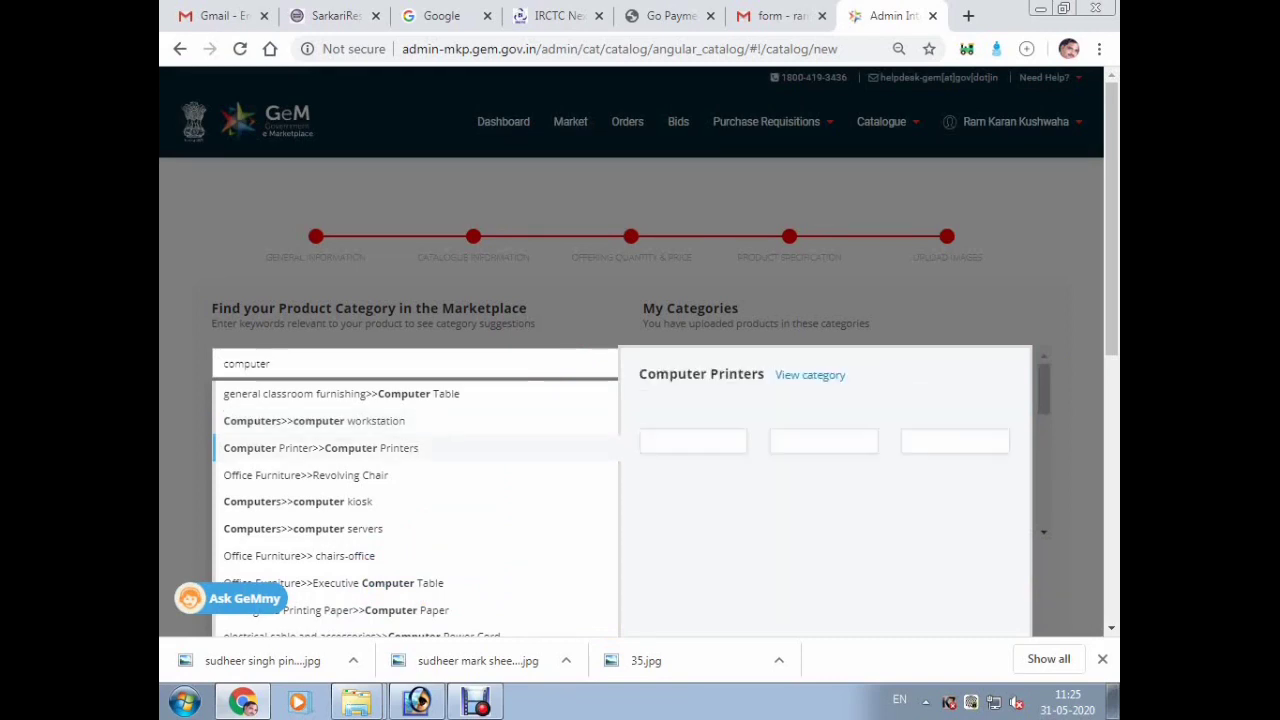
key("Down")
key("Down")
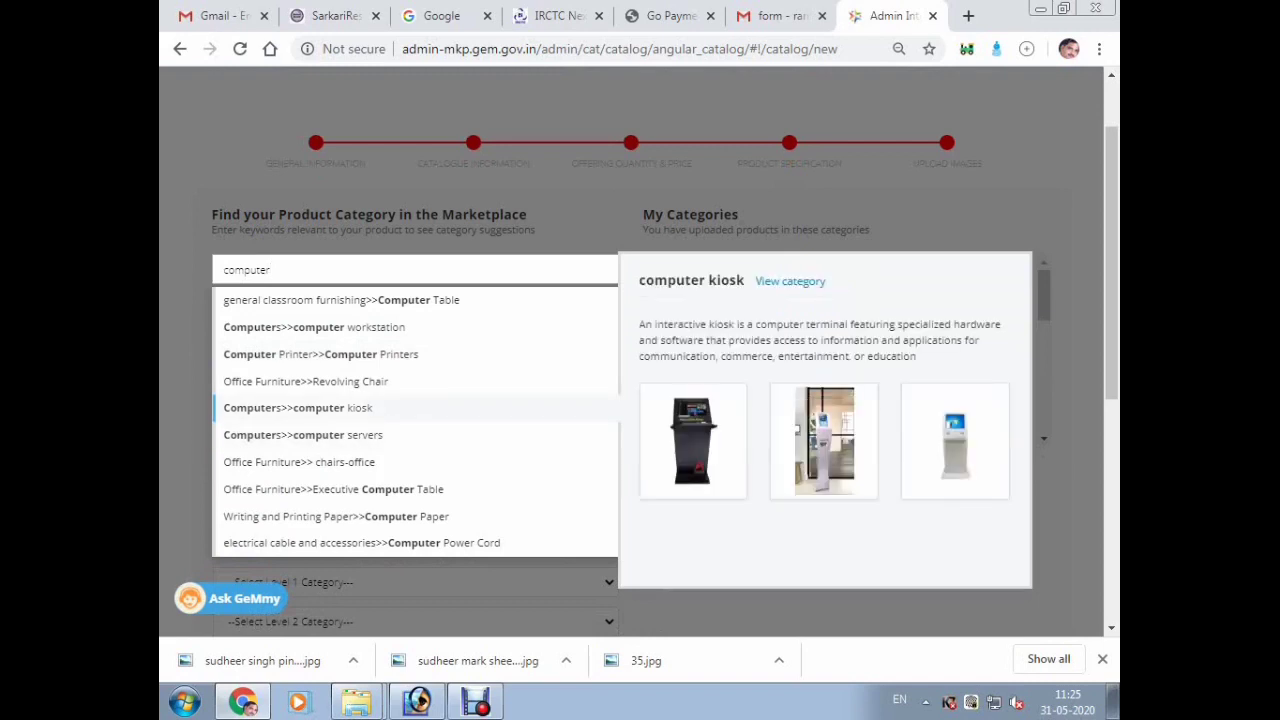
key("Down")
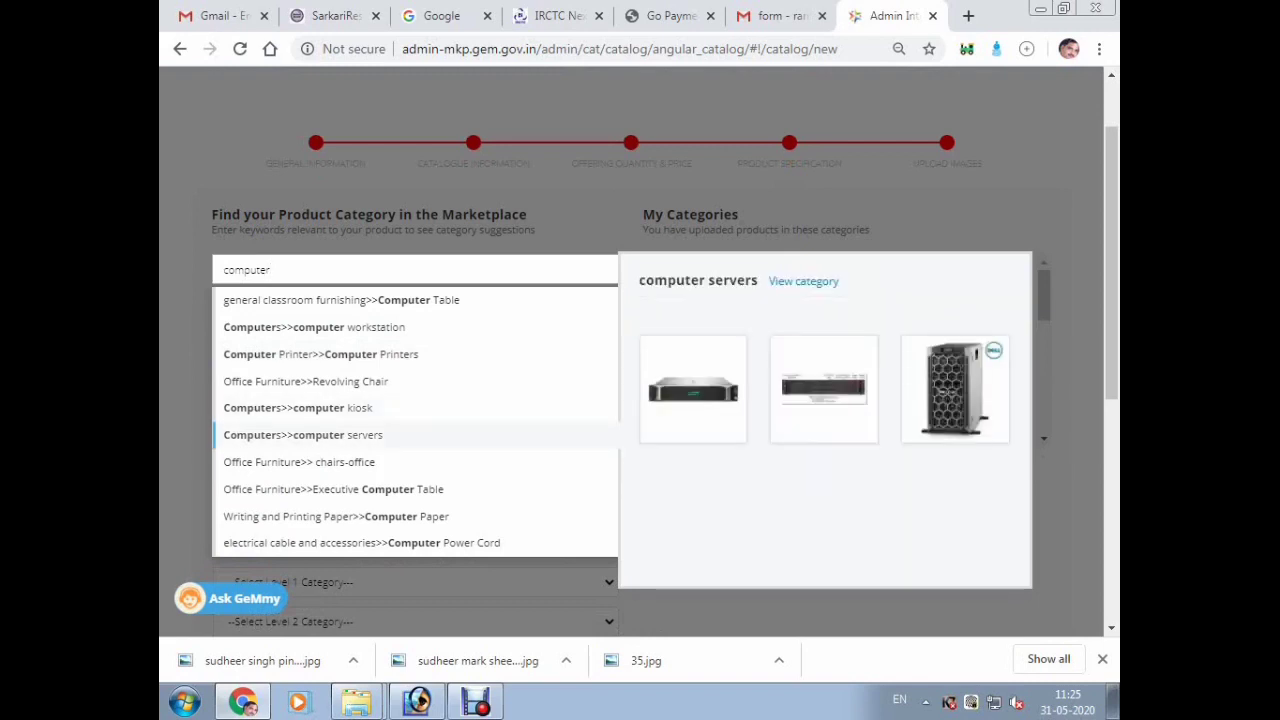
key("Down")
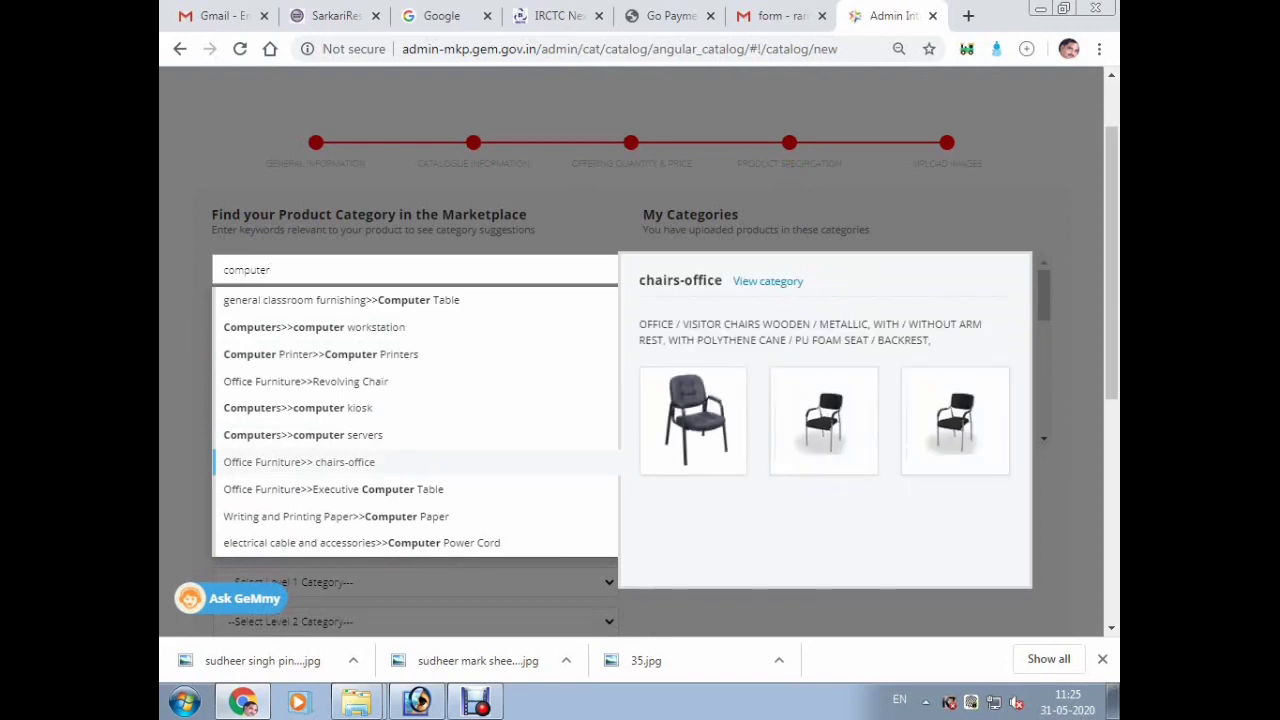
key("Down")
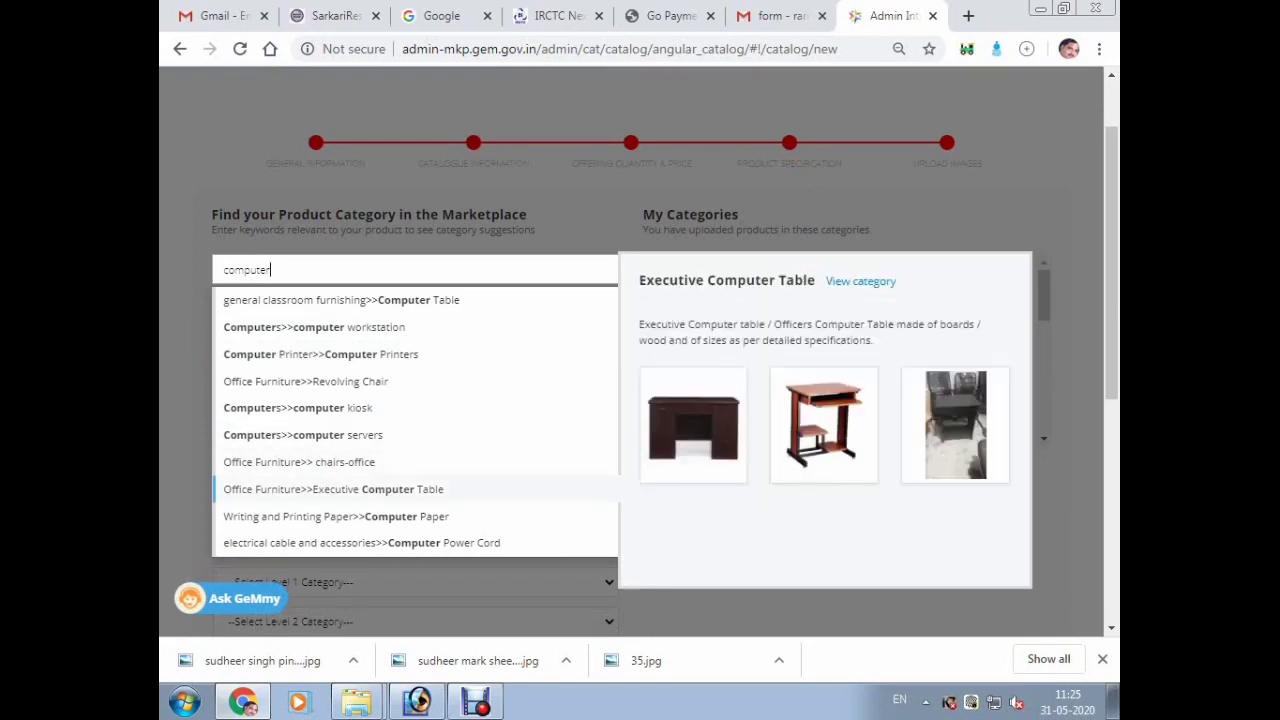
key("Down")
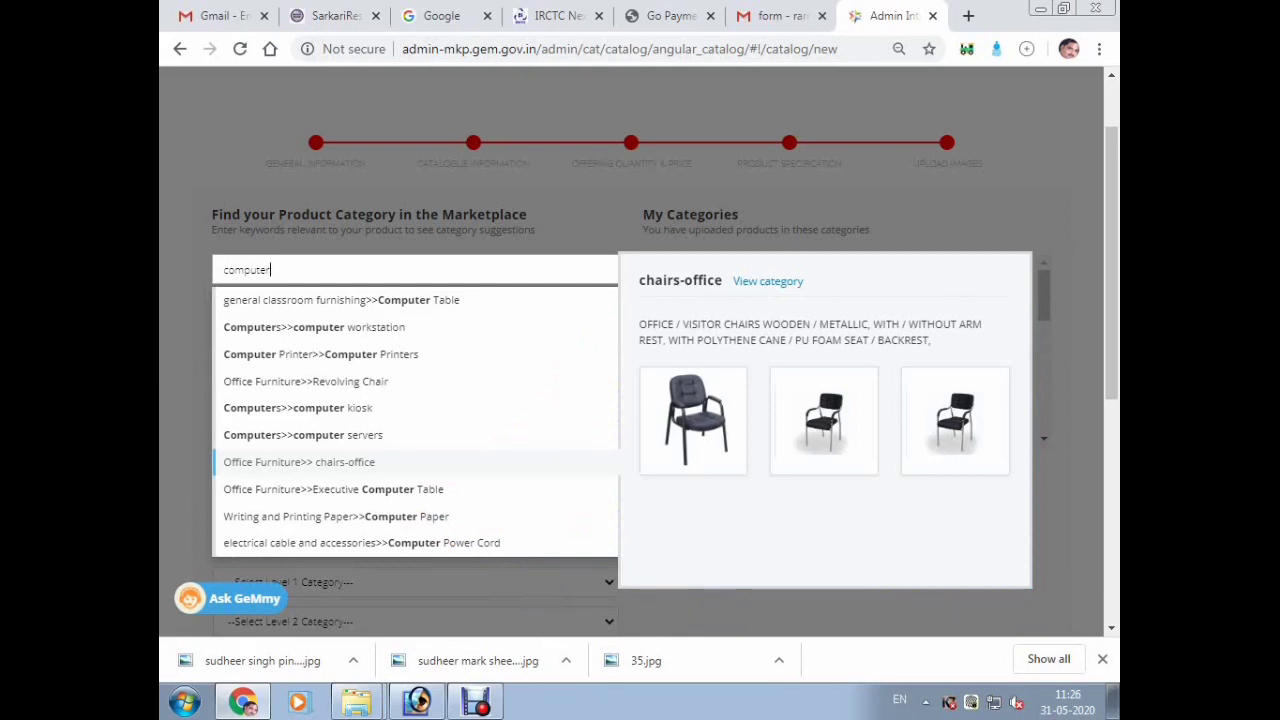
key("Down")
key("Down")
key("Down")
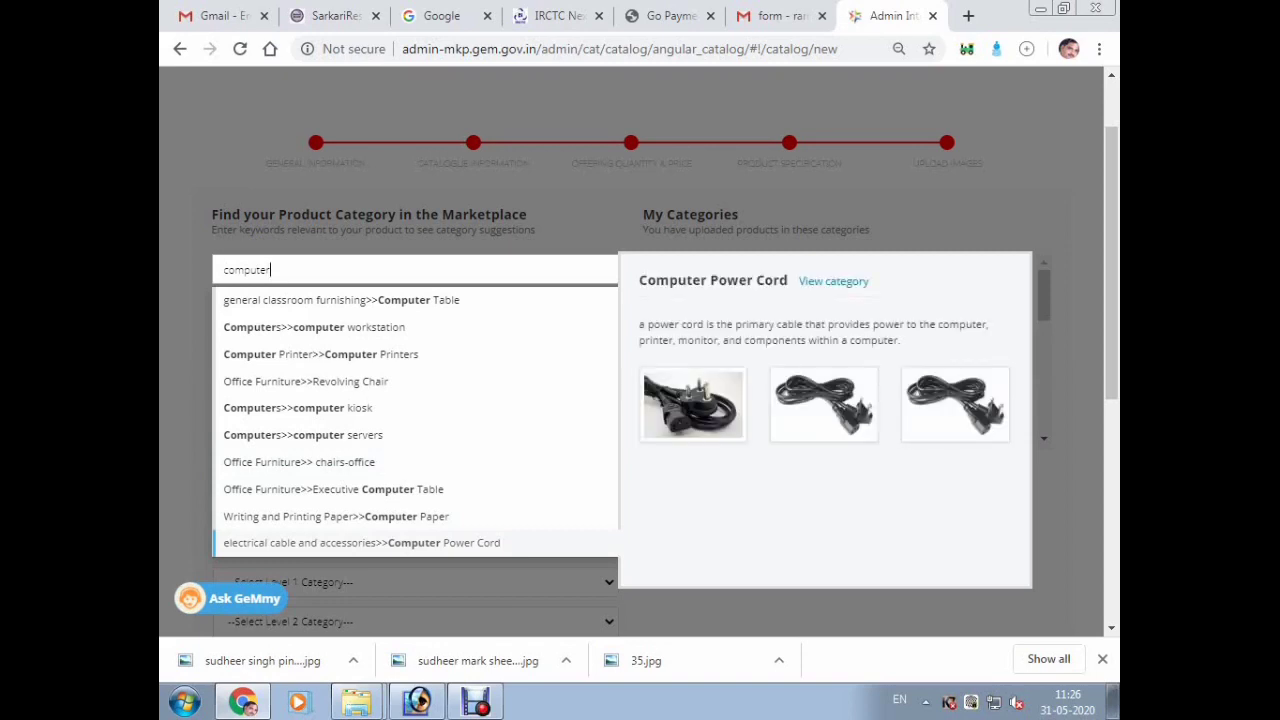
key("Up")
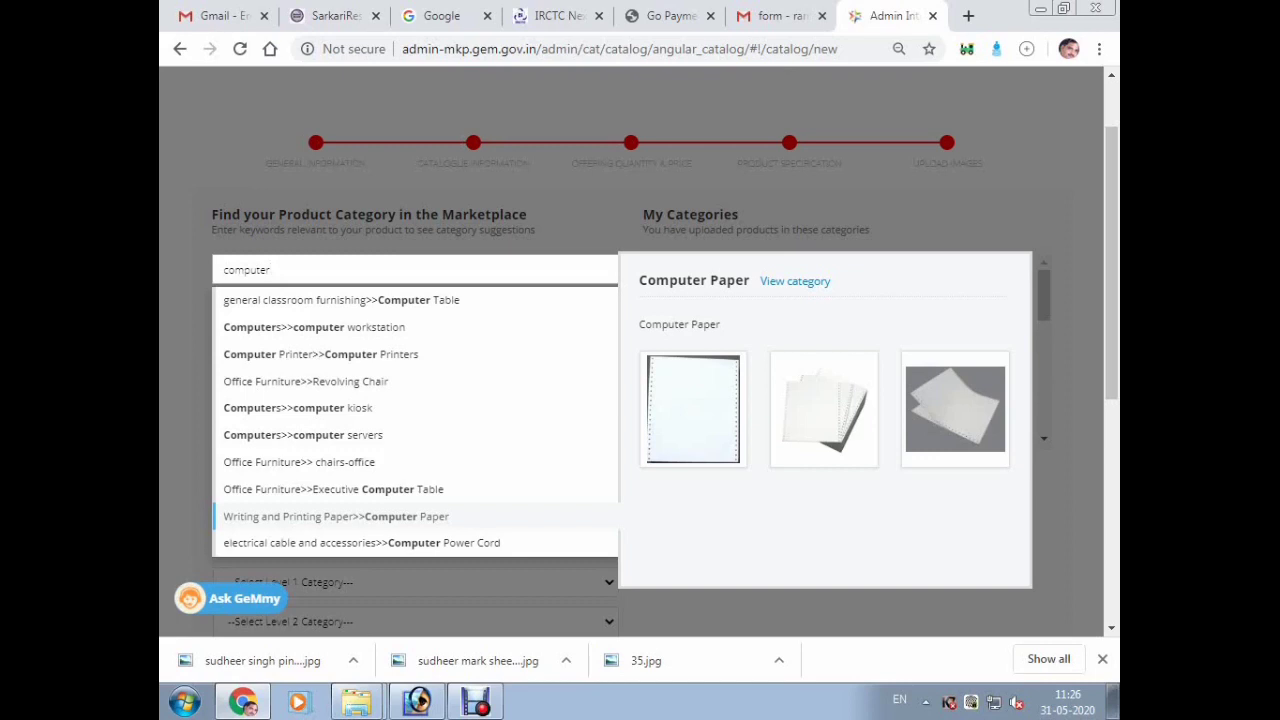
- Choose the Computer Table category under general classroom furnishing for the new offering
key("Up")
key("Up")
key("Up")
key("Up")
key("Up")
key("Up")
key("Up")
key("Up")
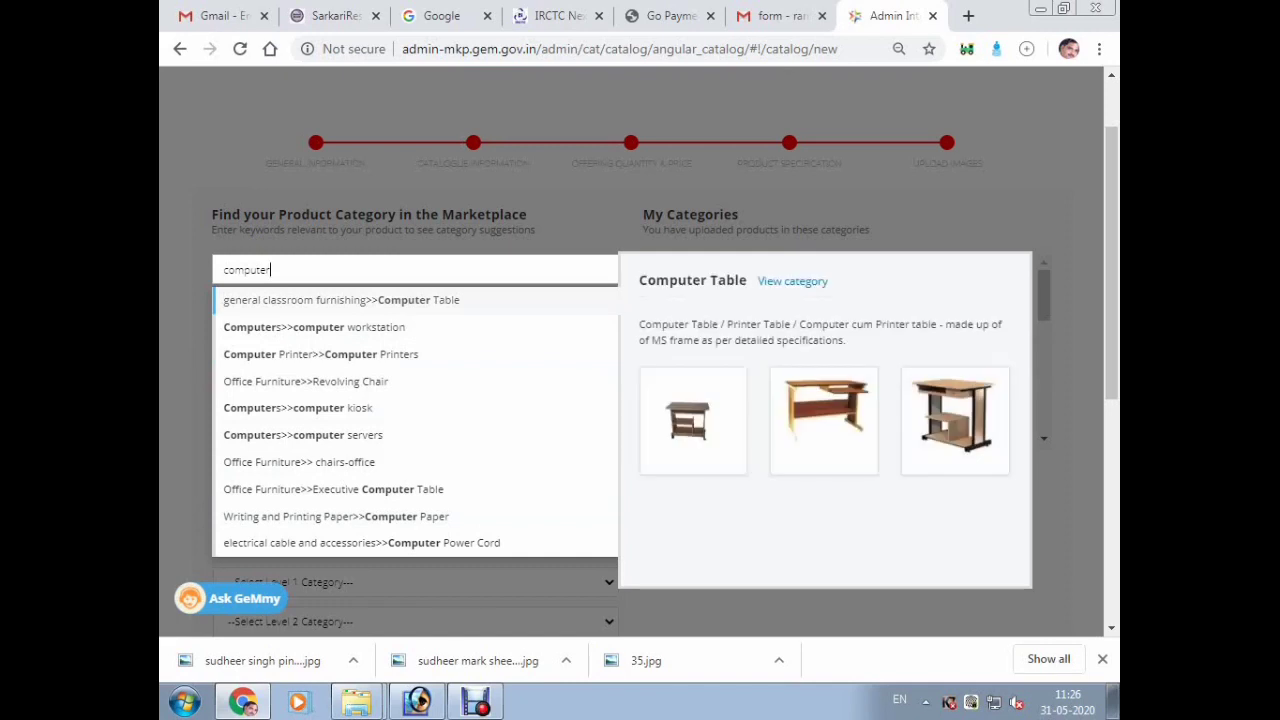
key("Return")
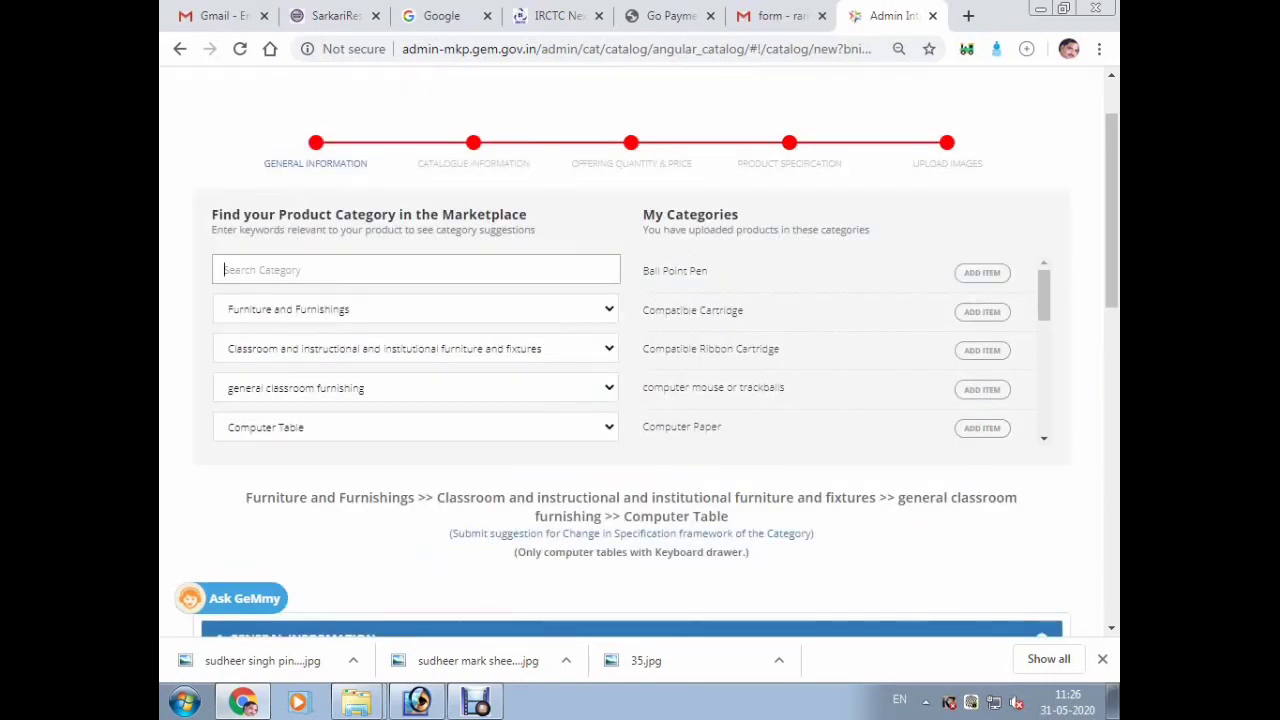
- Search the categories for "compter" and open the third sample product shown for Computer Table
scroll(632, 350, "down", 2)
scroll(632, 350, "up", 2)
scroll(631, 352, "up", 4)
left_click(415, 270)
type("compter")
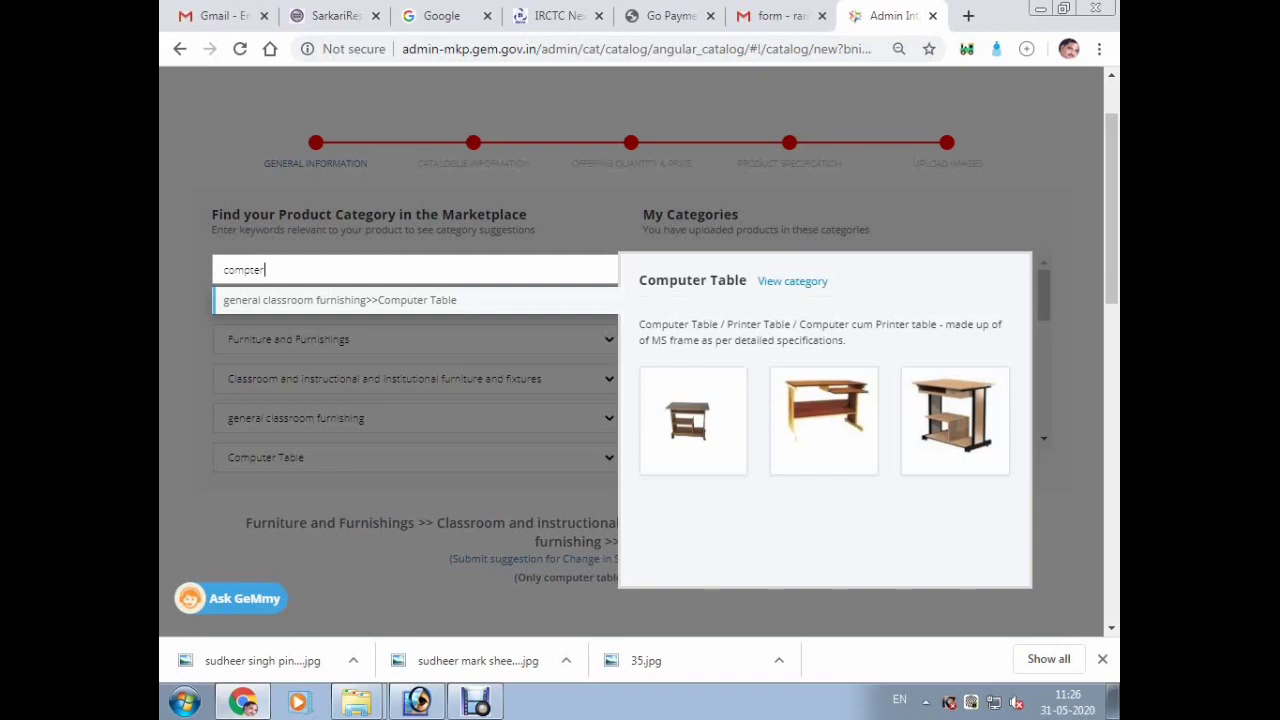
left_click(955, 425)
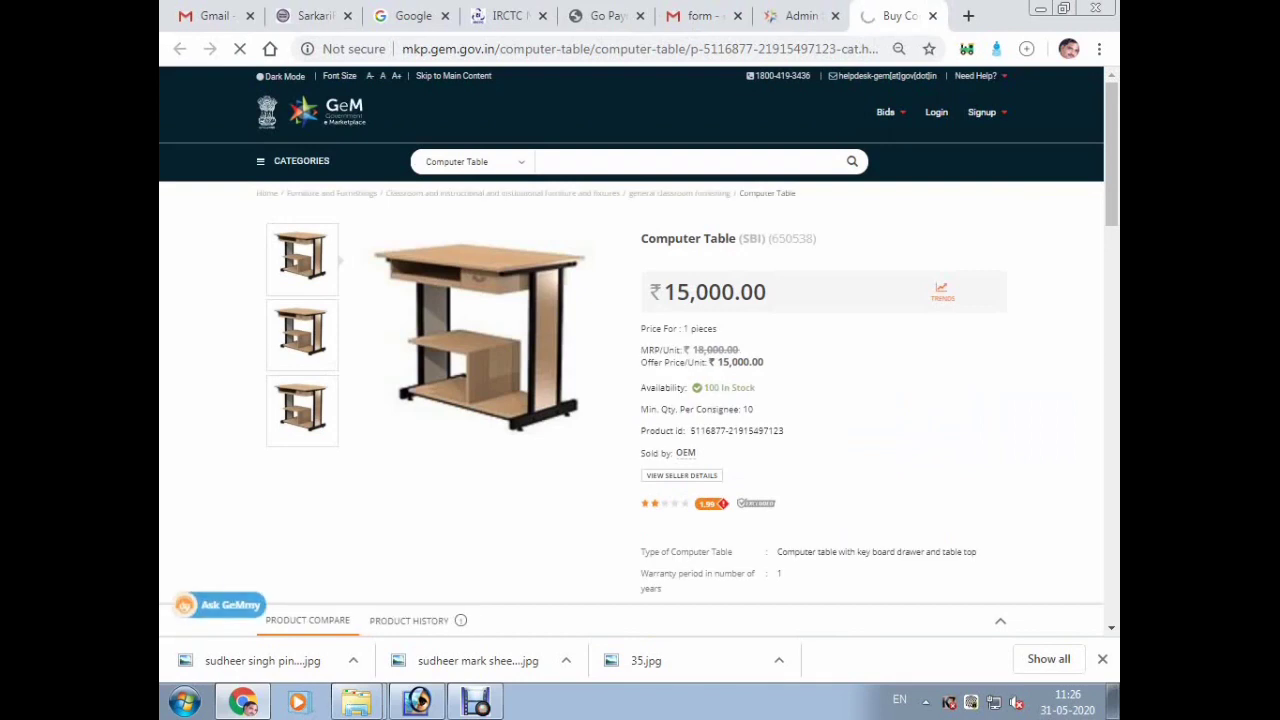
- Start selling this SBI computer table and agree to pair the offering with the existing GeM catalogue
scroll(631, 350, "down", 2)
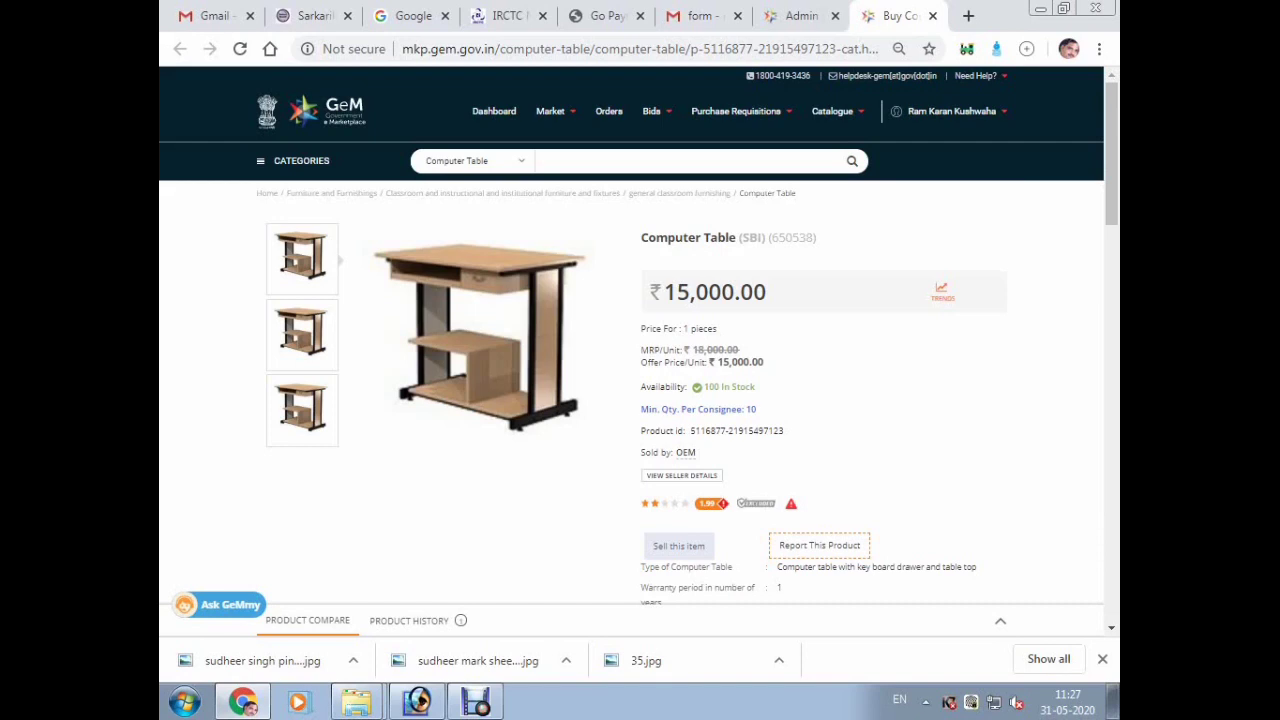
left_click(679, 546)
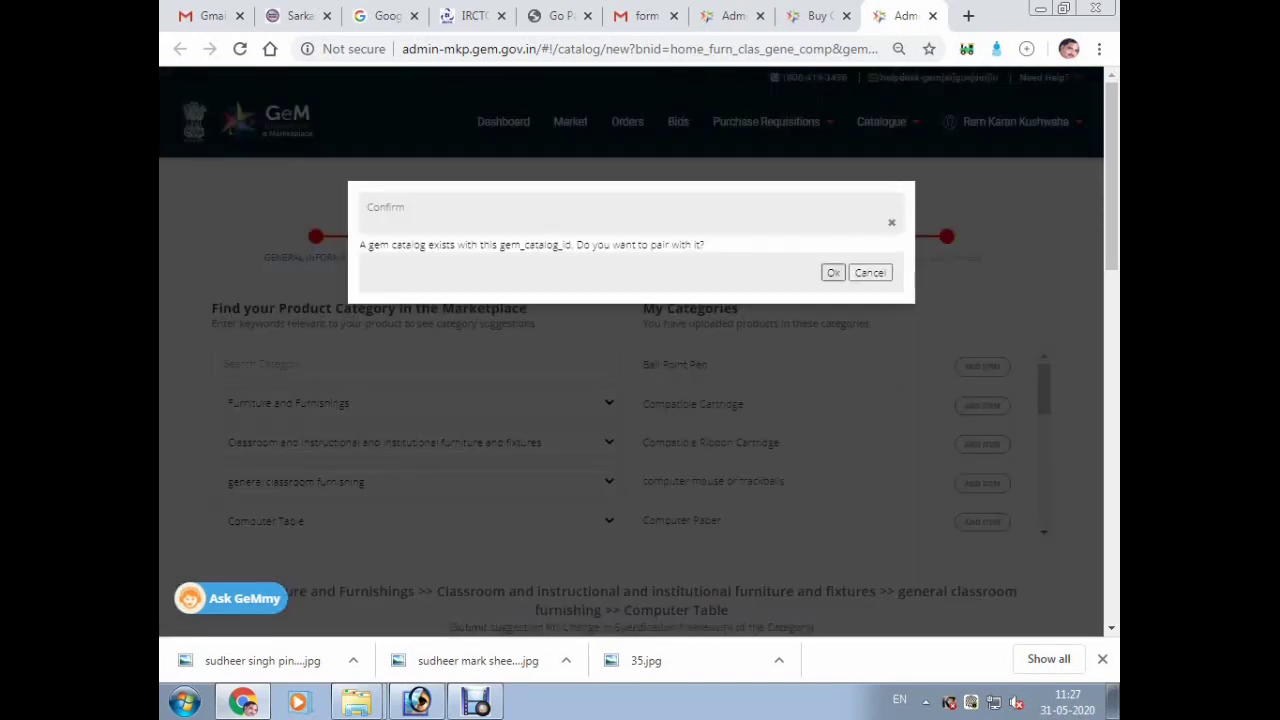
left_click(833, 273)
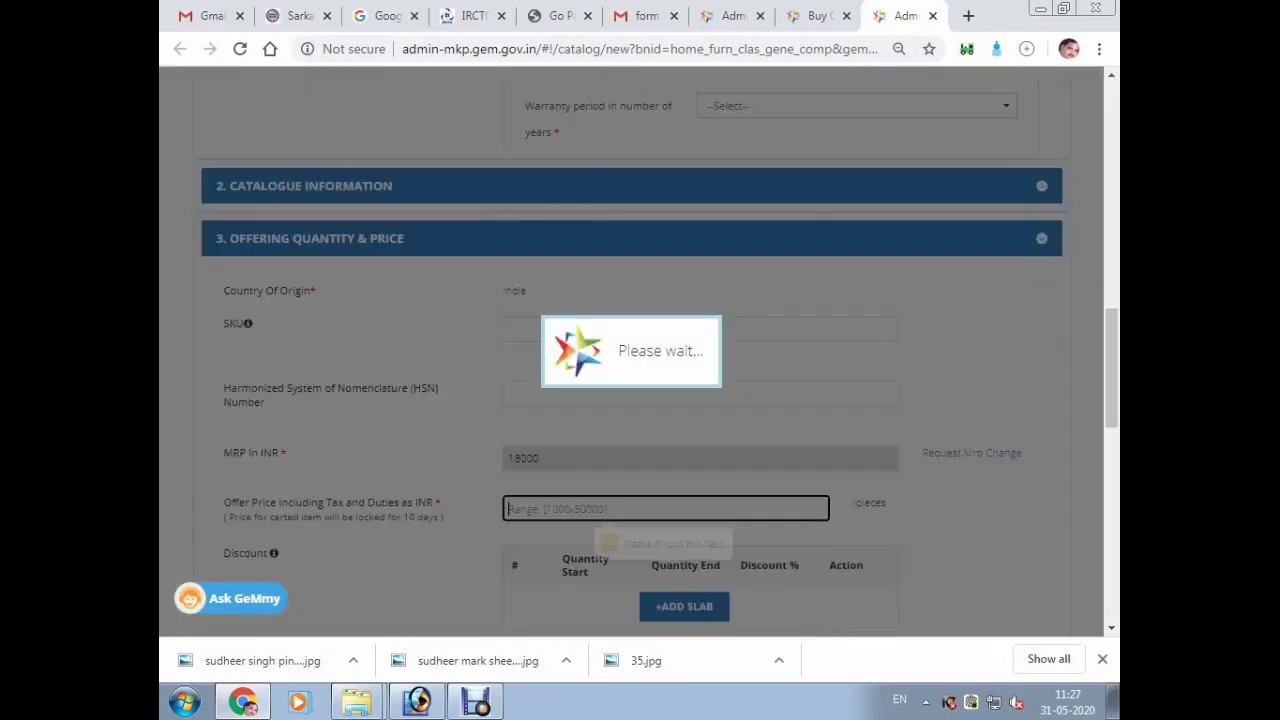
- Enter the reseller authorization number in the offering quantity and price section
scroll(640, 350, "up", 4)
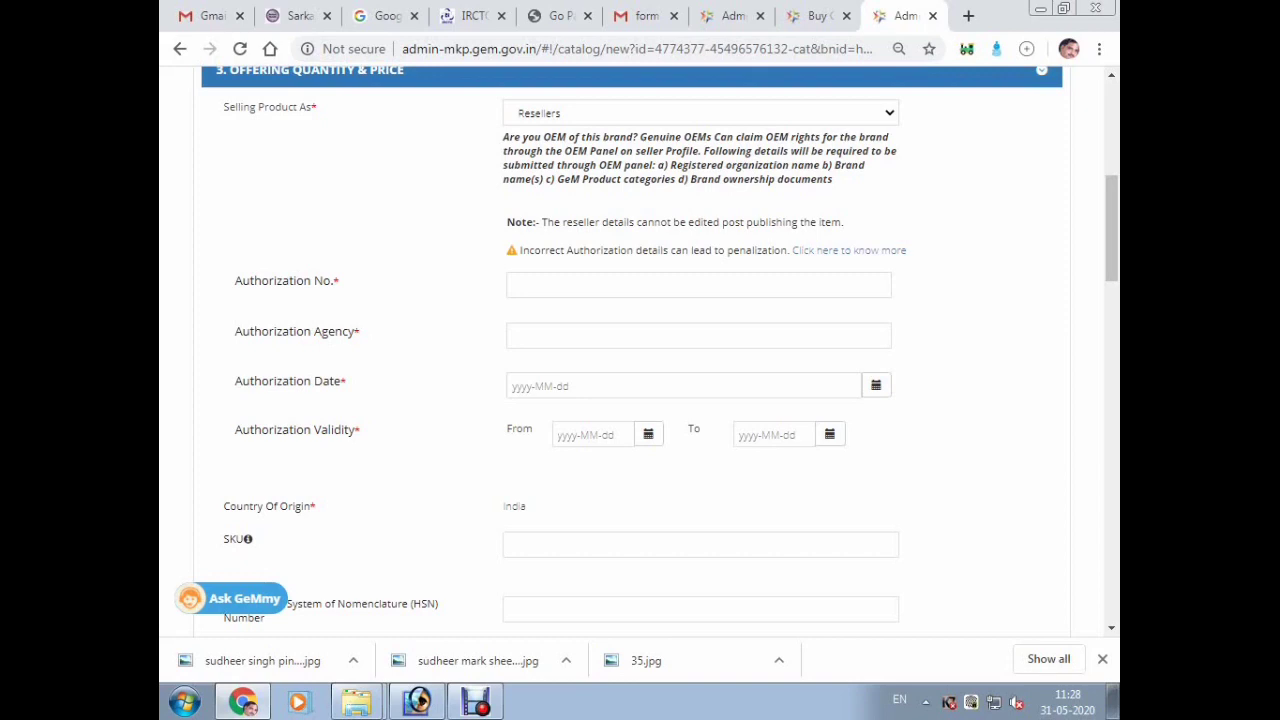
scroll(640, 350, "up", 2)
scroll(640, 350, "down", 3)
left_click(698, 191)
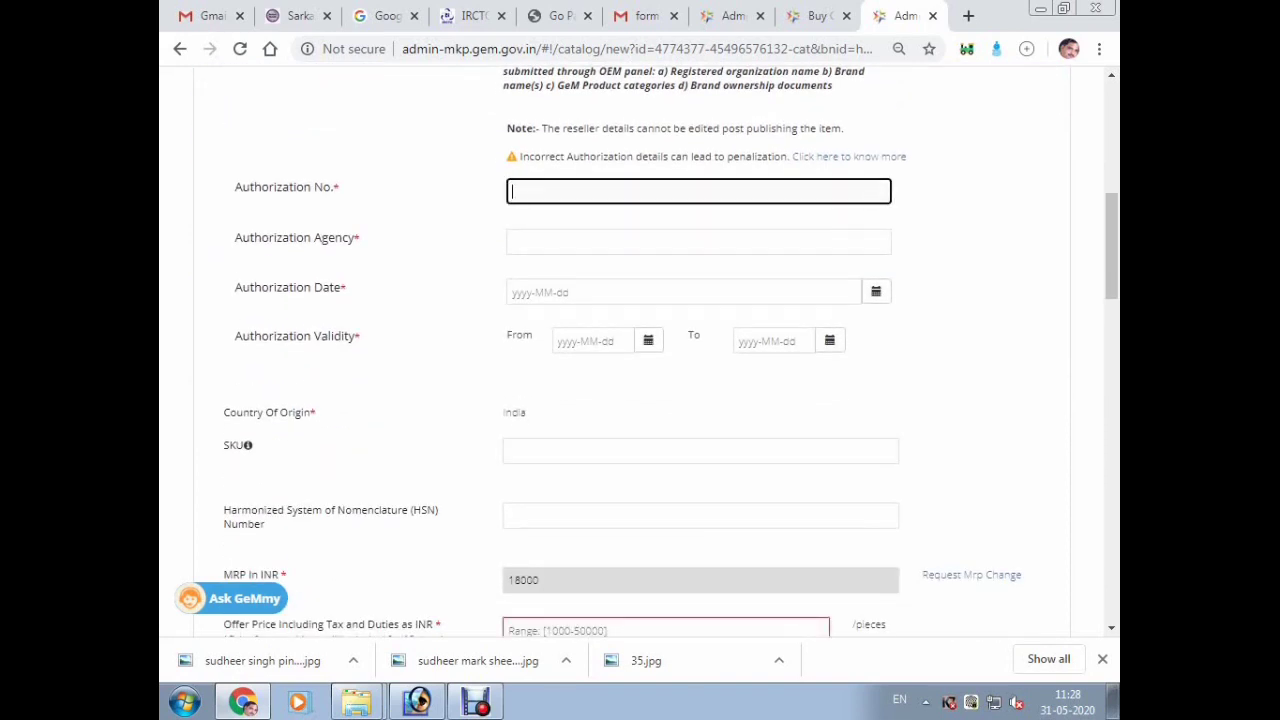
type("583682")
- Set the authorization agency to "mahamaya mponline & offset press"
left_click(514, 242)
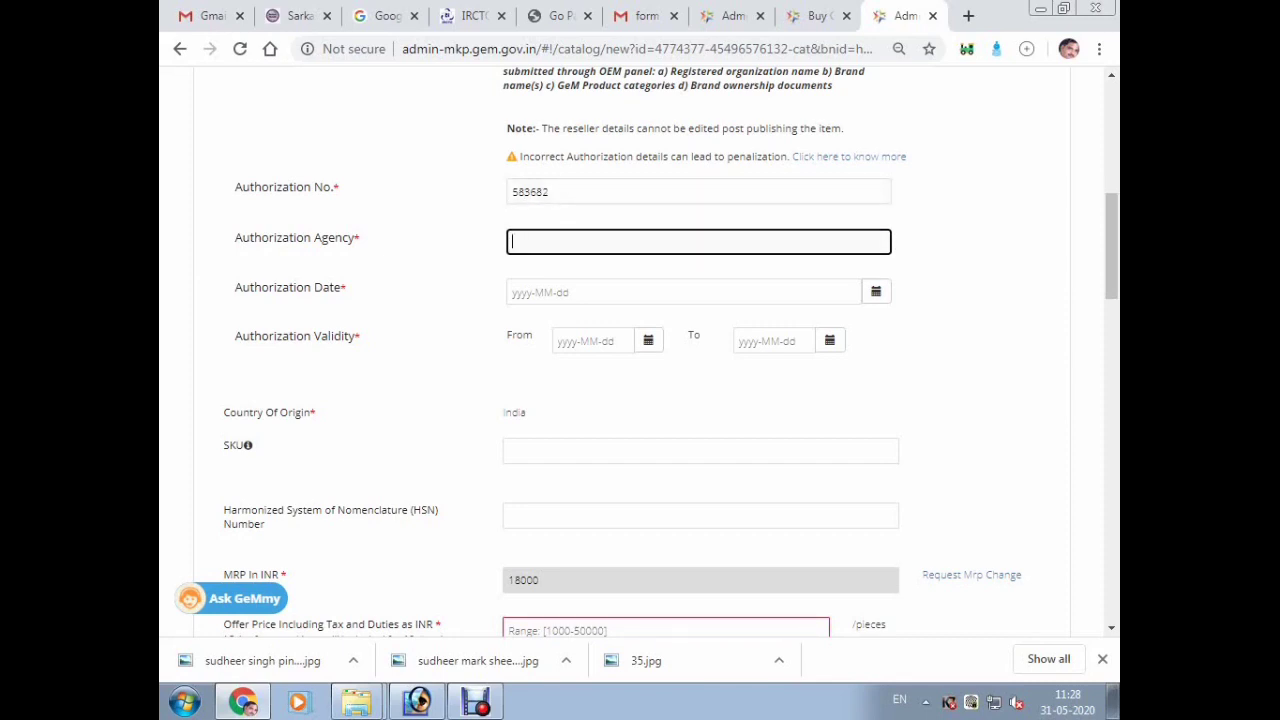
type("mahamaya mpn")
key("BackSpace")
type("onl")
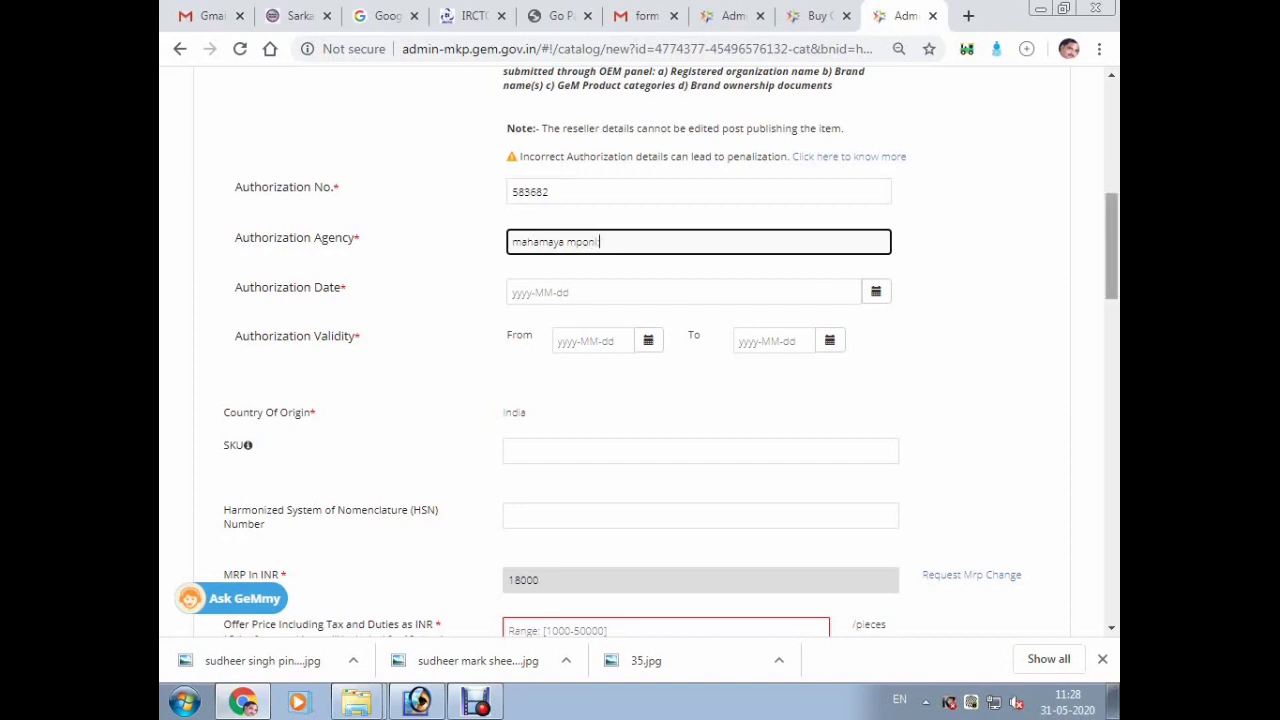
type("line  & offaset press")
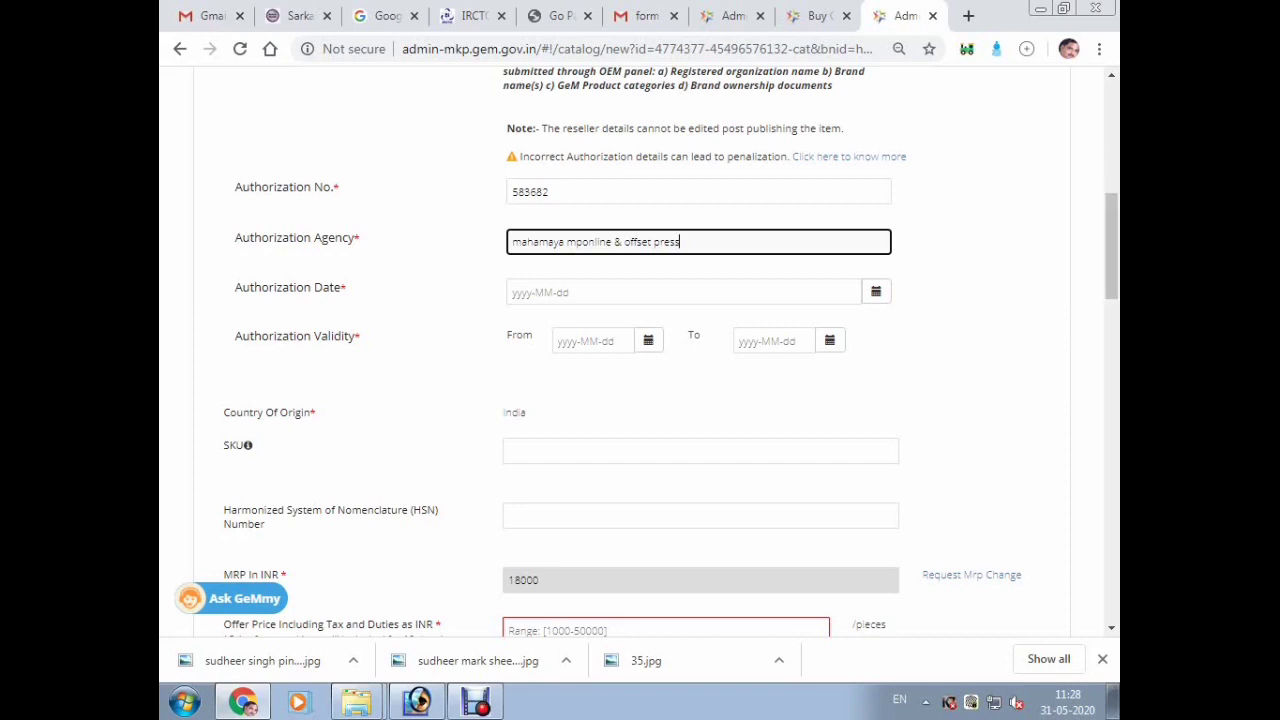
- Set the authorization date to 2017-07-20
left_click(700, 292)
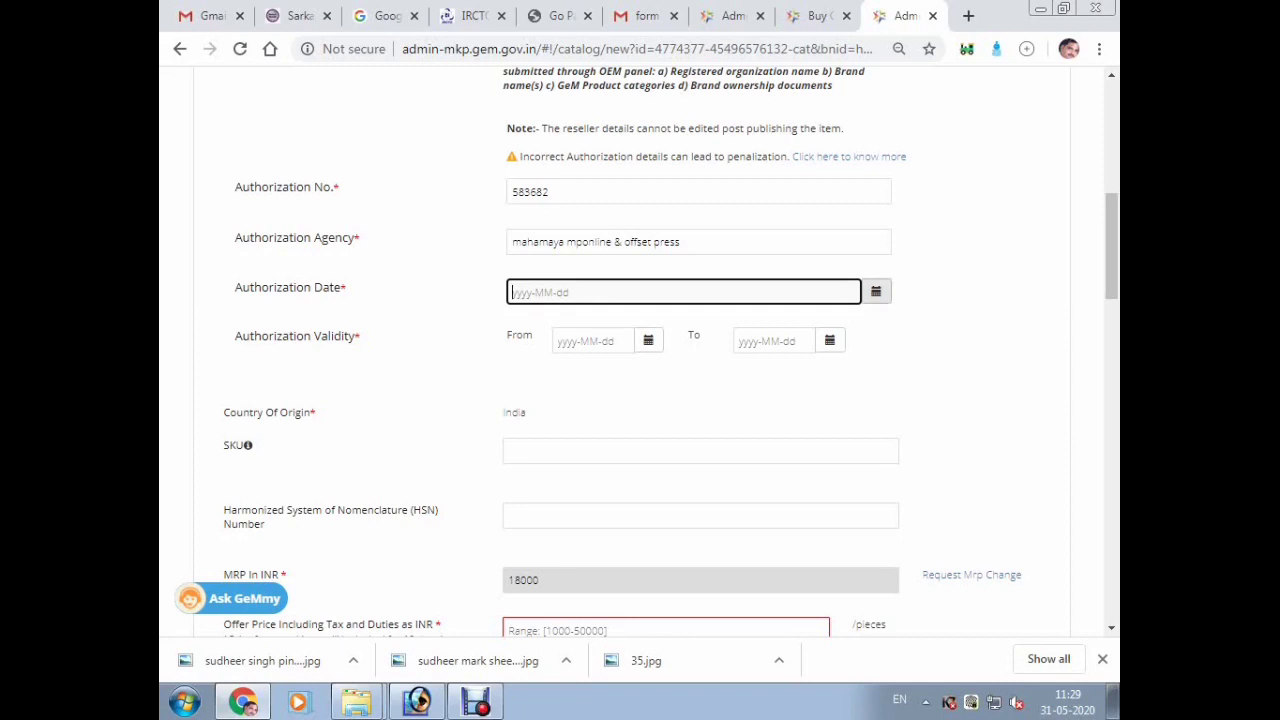
left_click(876, 291)
left_click(630, 322)
left_click(552, 331)
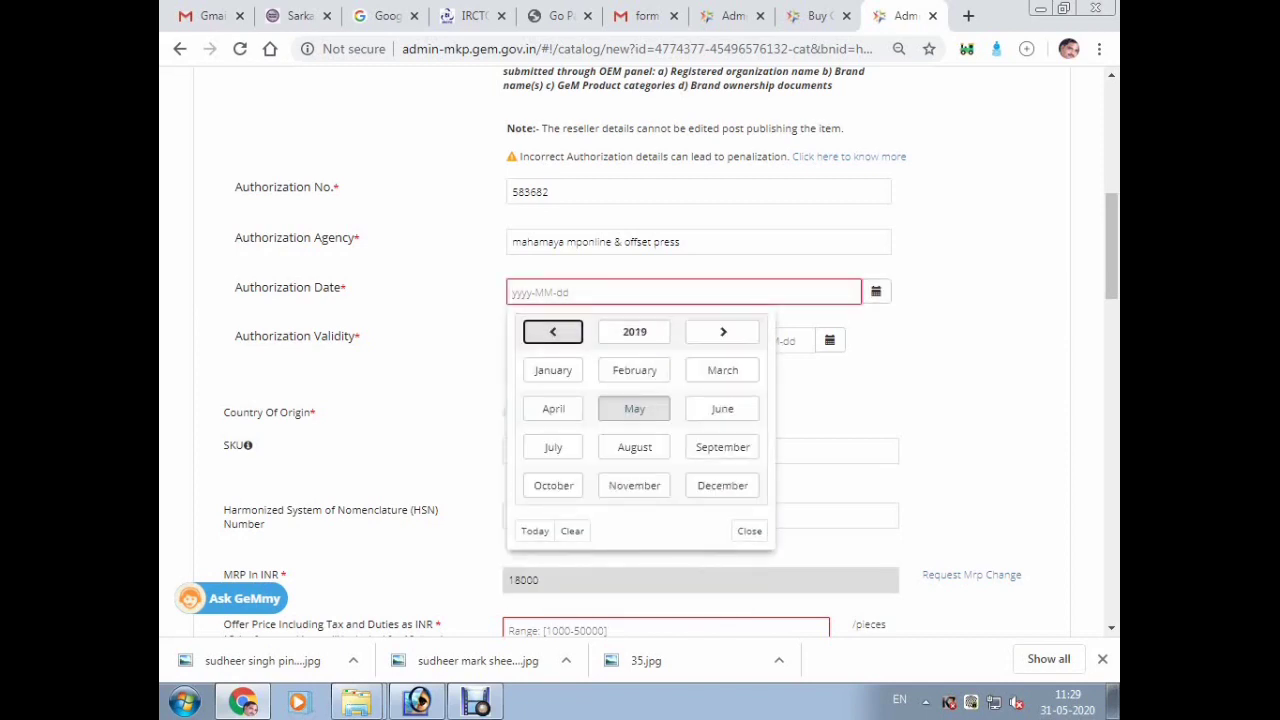
left_click(552, 331)
left_click(552, 331)
left_click(553, 447)
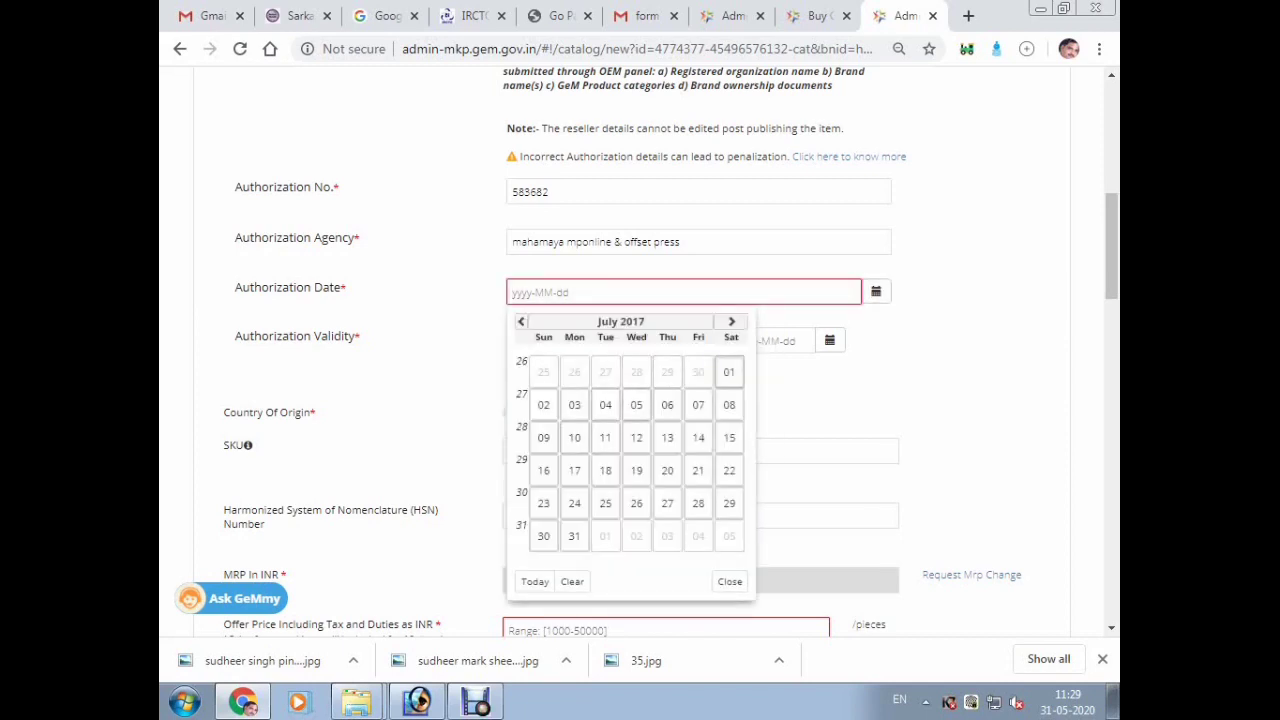
left_click(667, 470)
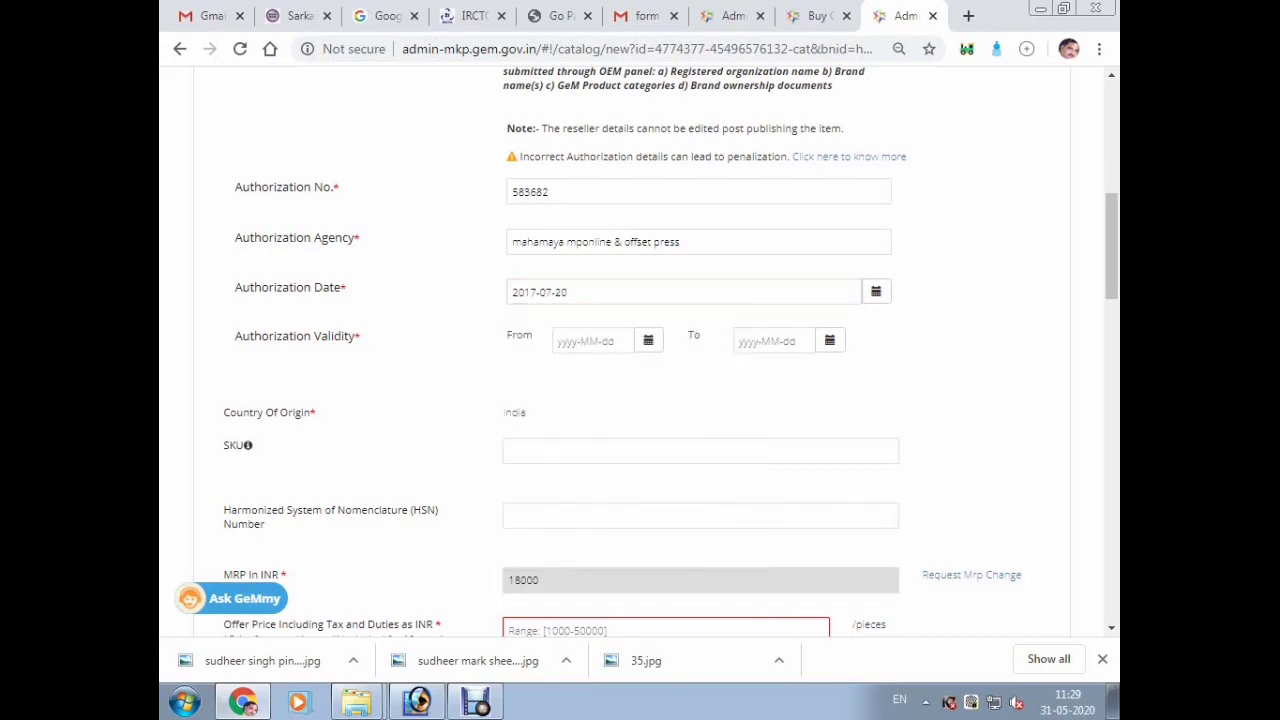
- Set the start of the authorization validity to 2017-07-20
left_click(648, 340)
left_click(680, 372)
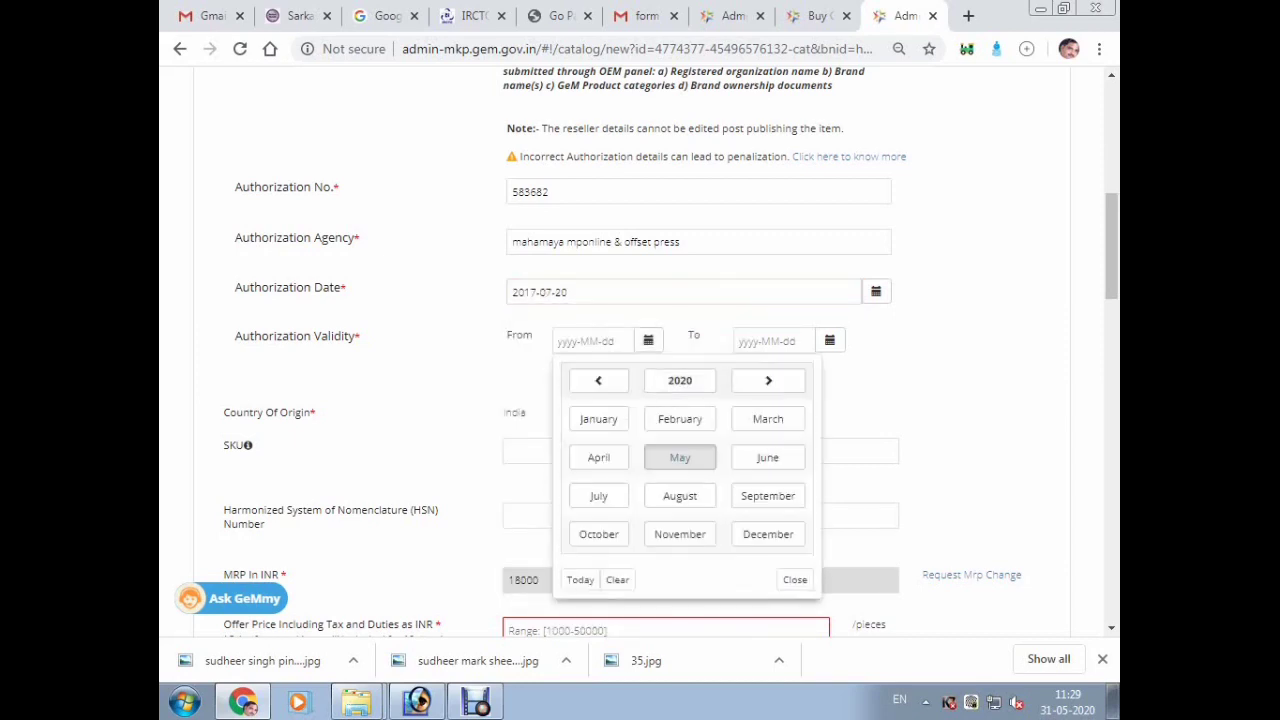
left_click(598, 380)
left_click(598, 380)
left_click(598, 380)
left_click(598, 496)
left_click(712, 519)
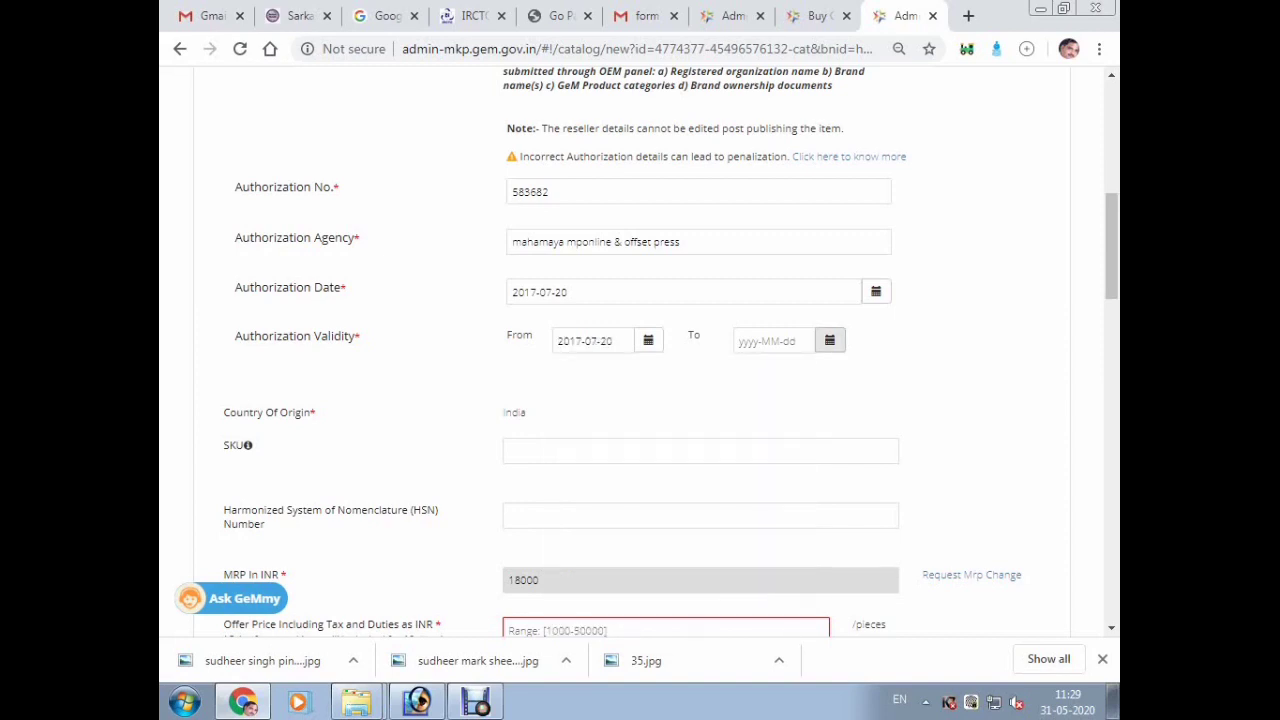
- Set the end of the authorization validity to 31 December 2021
left_click(829, 340)
left_click(958, 370)
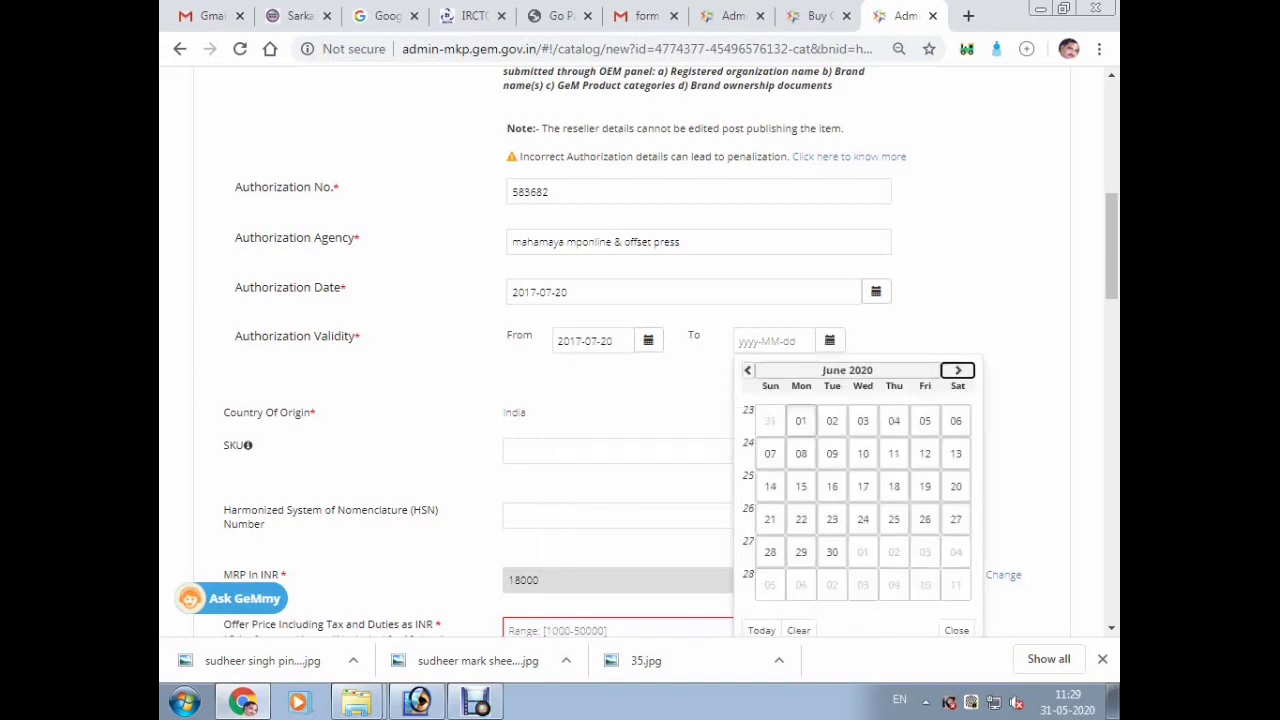
left_click(848, 370)
left_click(949, 380)
left_click(949, 534)
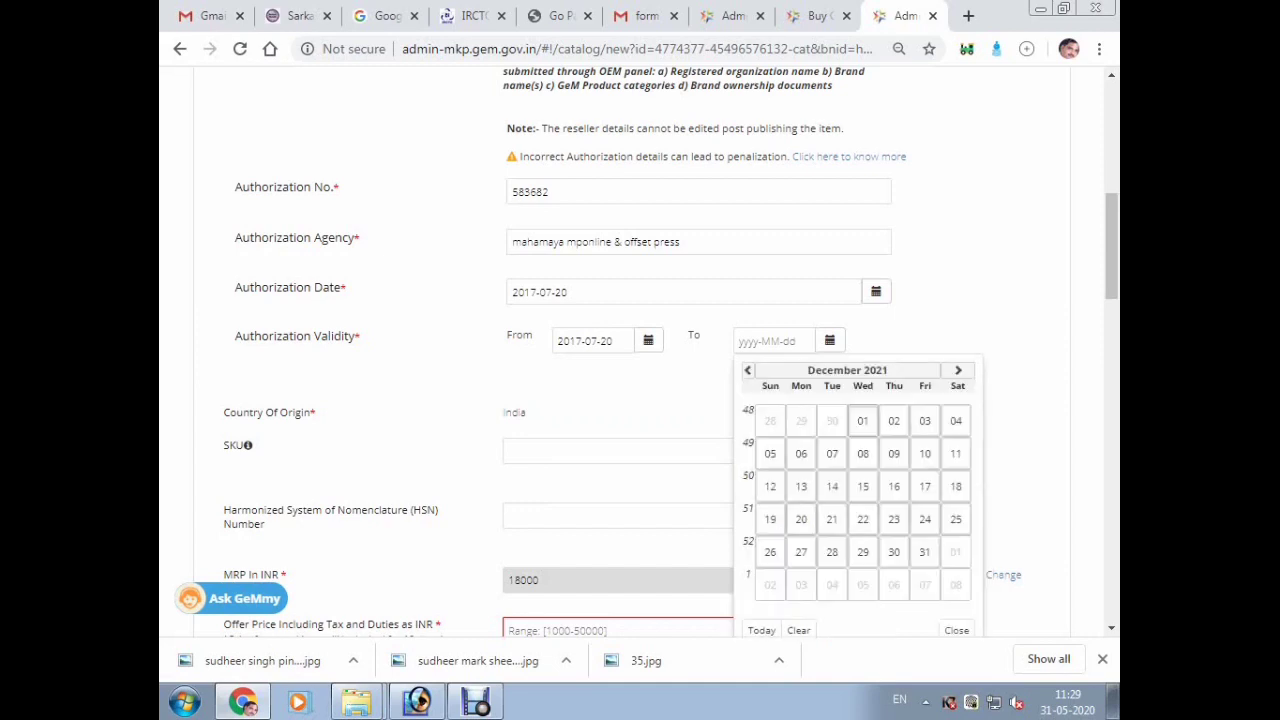
left_click(925, 552)
- Enter 1000 INR as the offer price including tax and duties
scroll(640, 350, "down", 2)
scroll(640, 350, "down", 1)
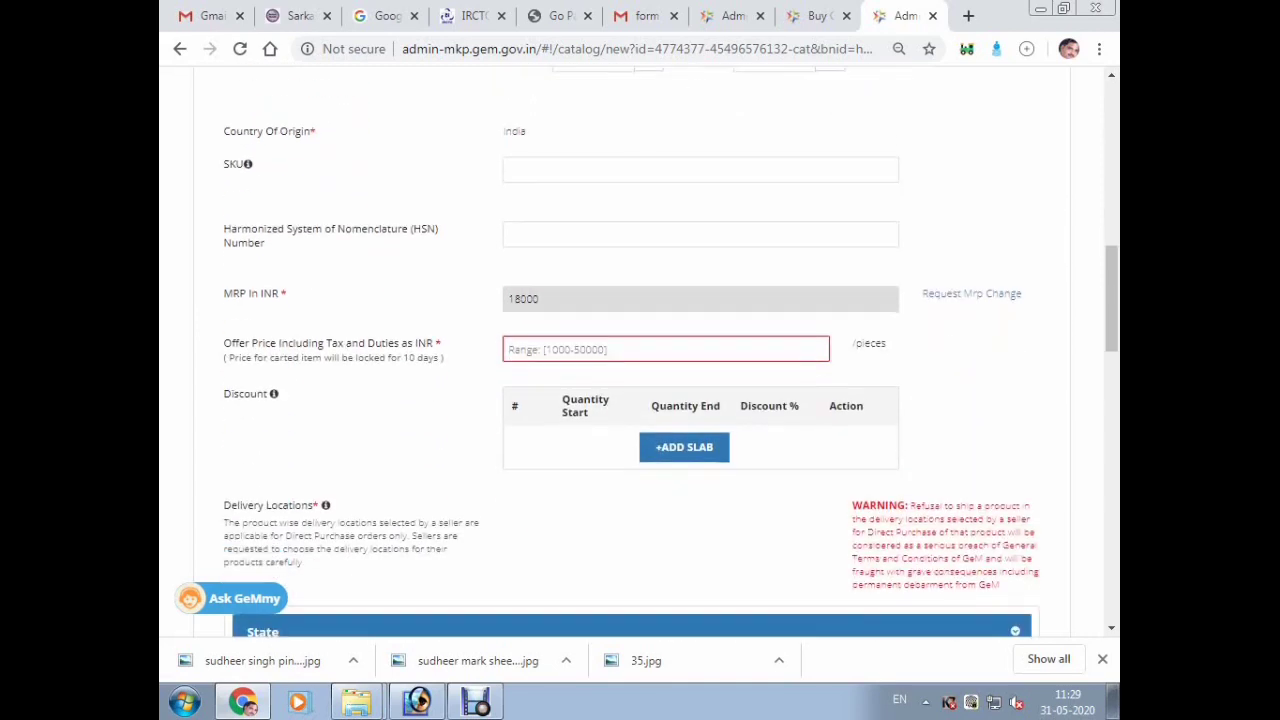
left_click(640, 349)
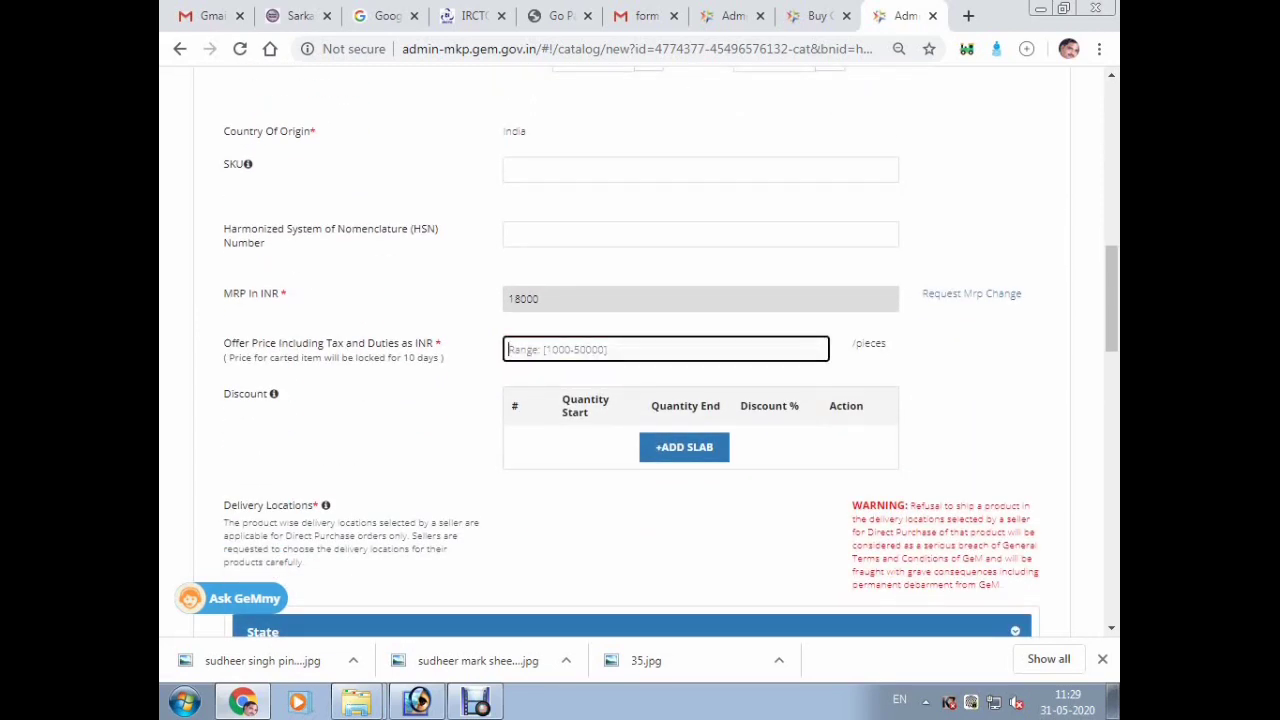
type("1000")
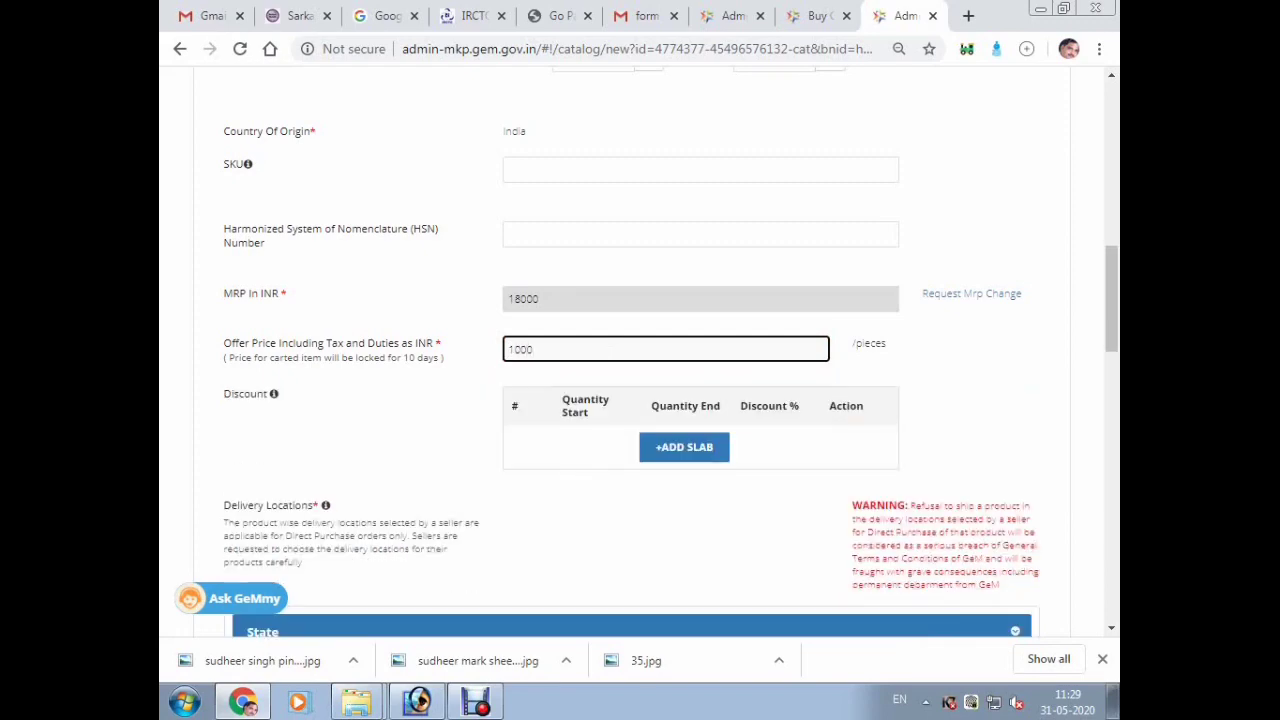
- Select all states of the Central zone as delivery locations
key("Tab")
scroll(640, 350, "down", 5)
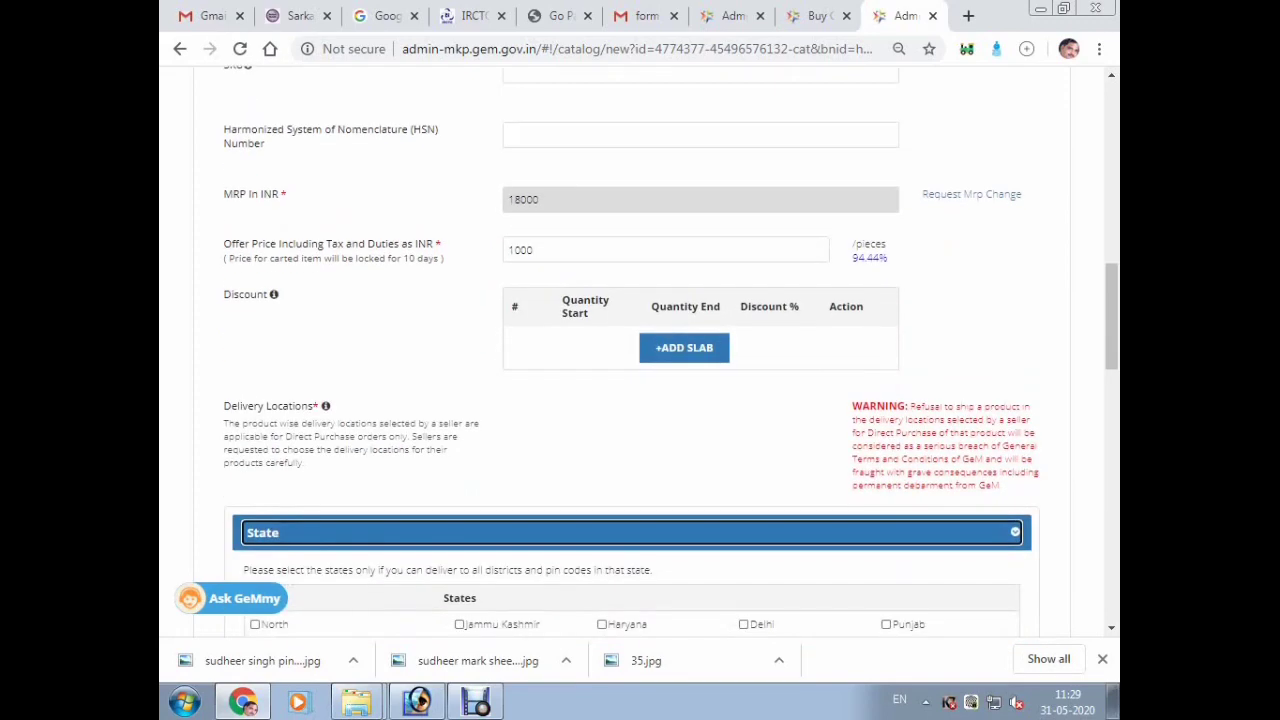
left_click(254, 295)
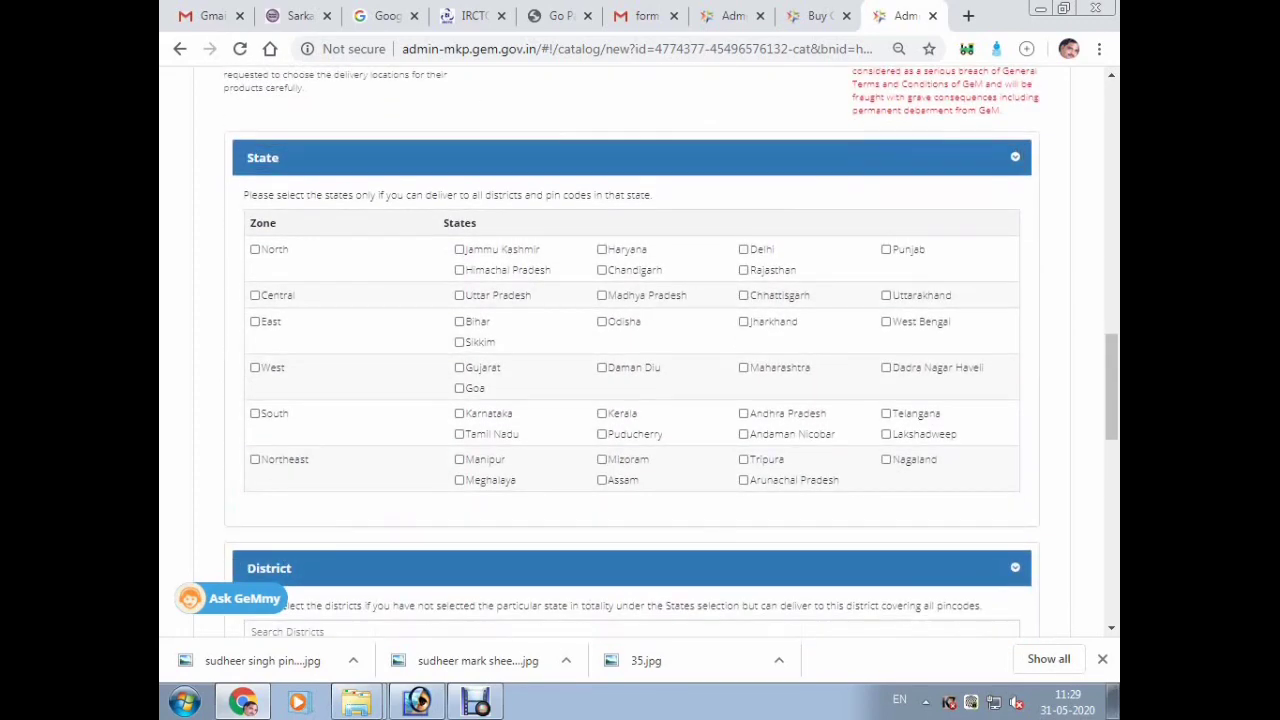
key("Return")
- Set the current stock to 0, the minimum quantity per consignee to 1 and the lead time for direct purchase to 1
scroll(632, 352, "down", 5)
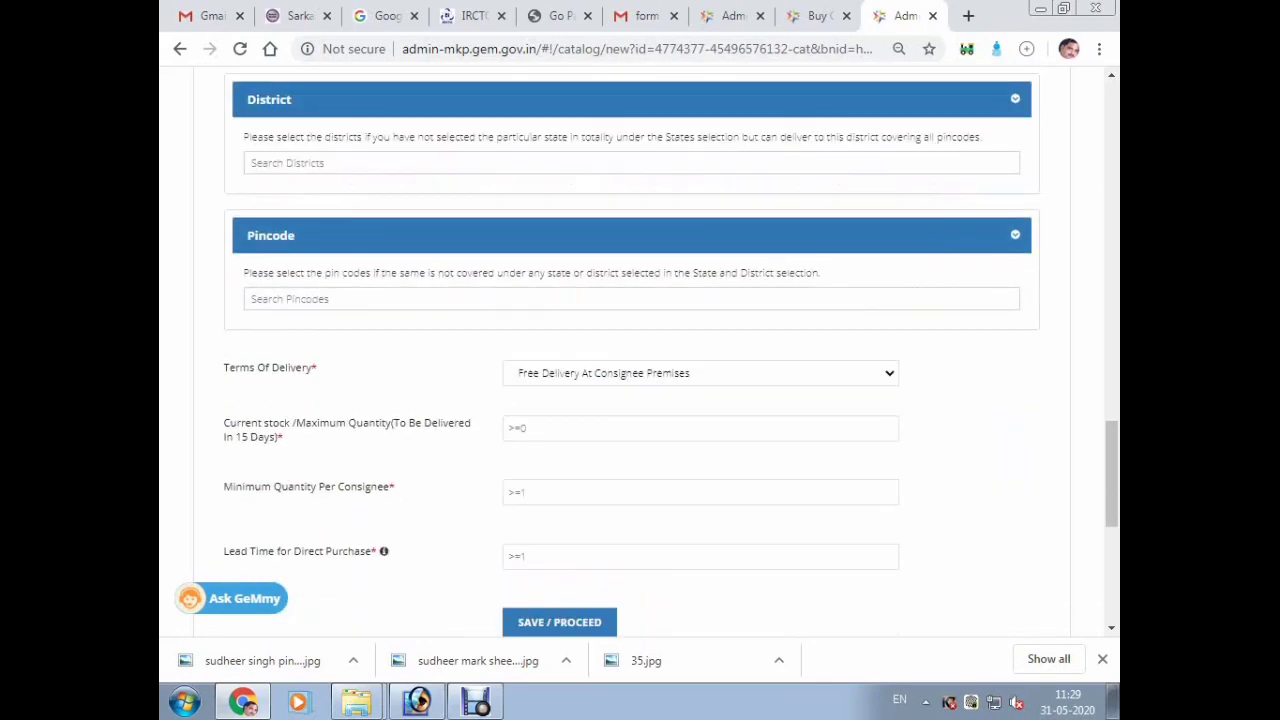
left_click(700, 428)
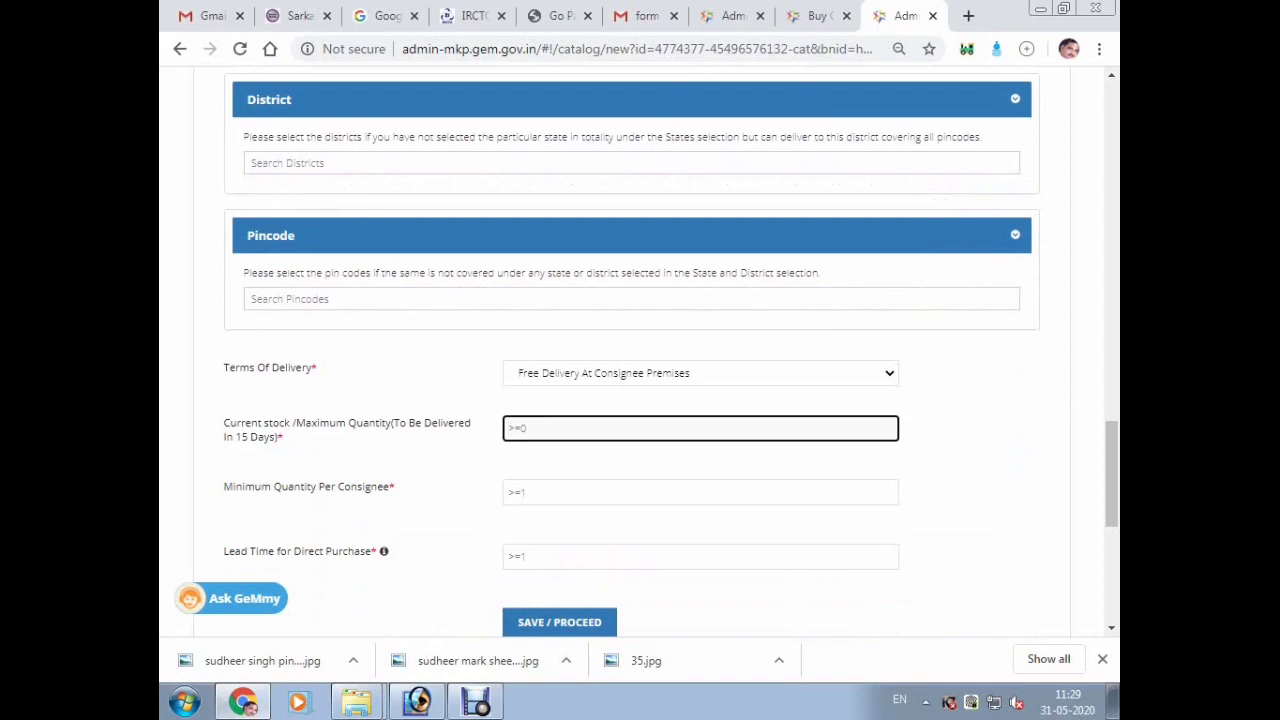
type("0")
key("Tab")
type("1")
key("Tab")
type("1")
key("Tab")
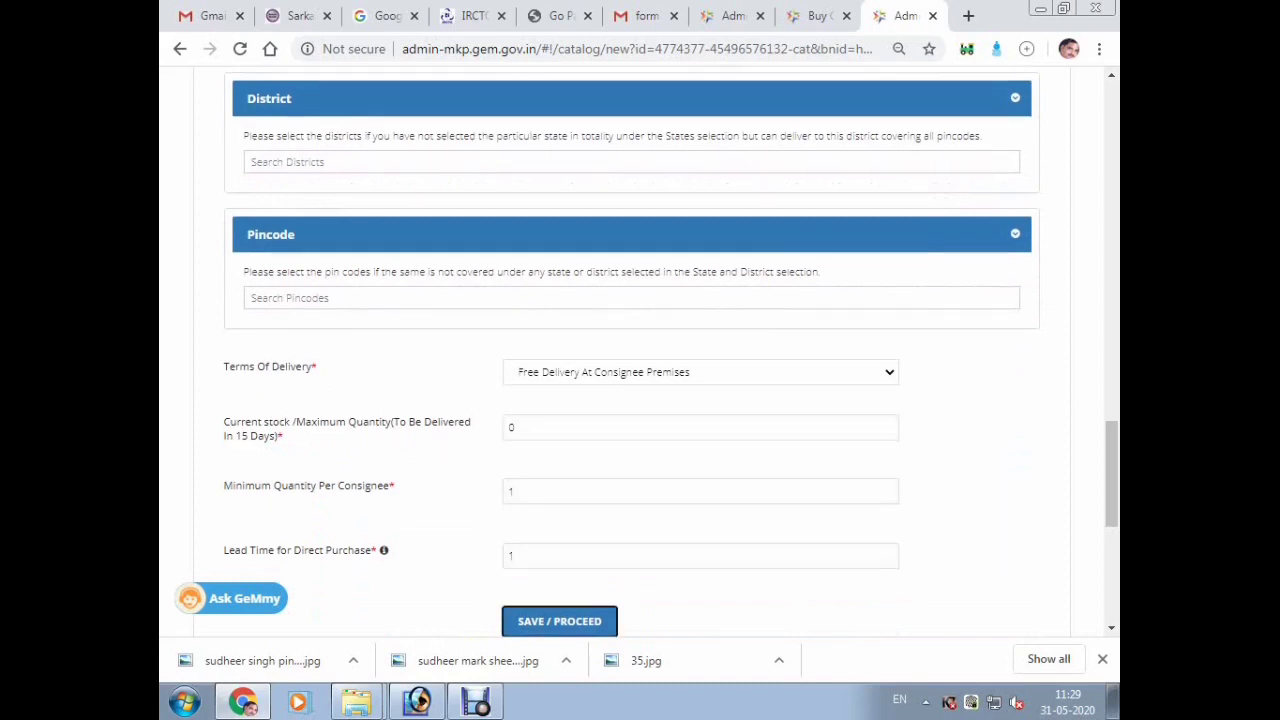
- Check the completed offering quantity and price section and save it
scroll(639, 348, "down", 2)
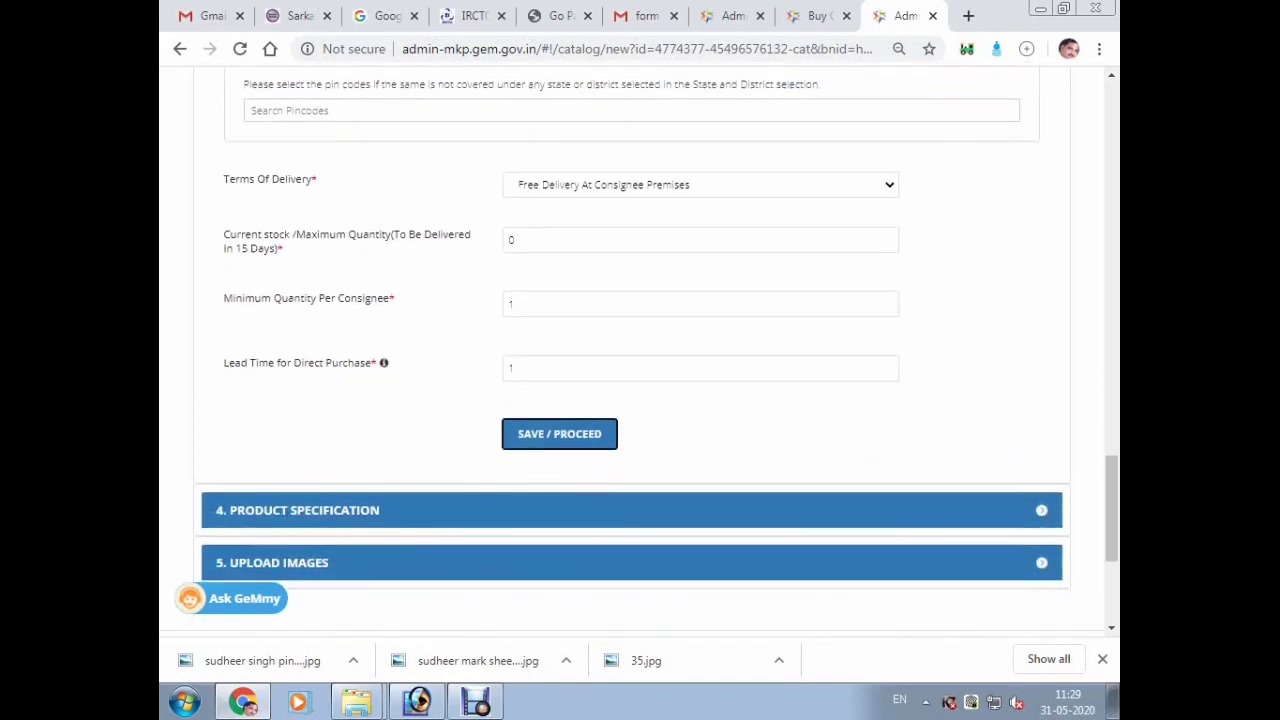
scroll(639, 348, "down", 1)
scroll(639, 348, "up", 1)
scroll(639, 348, "up", 6)
scroll(639, 348, "up", 5)
scroll(639, 348, "down", 10)
left_click(559, 528)
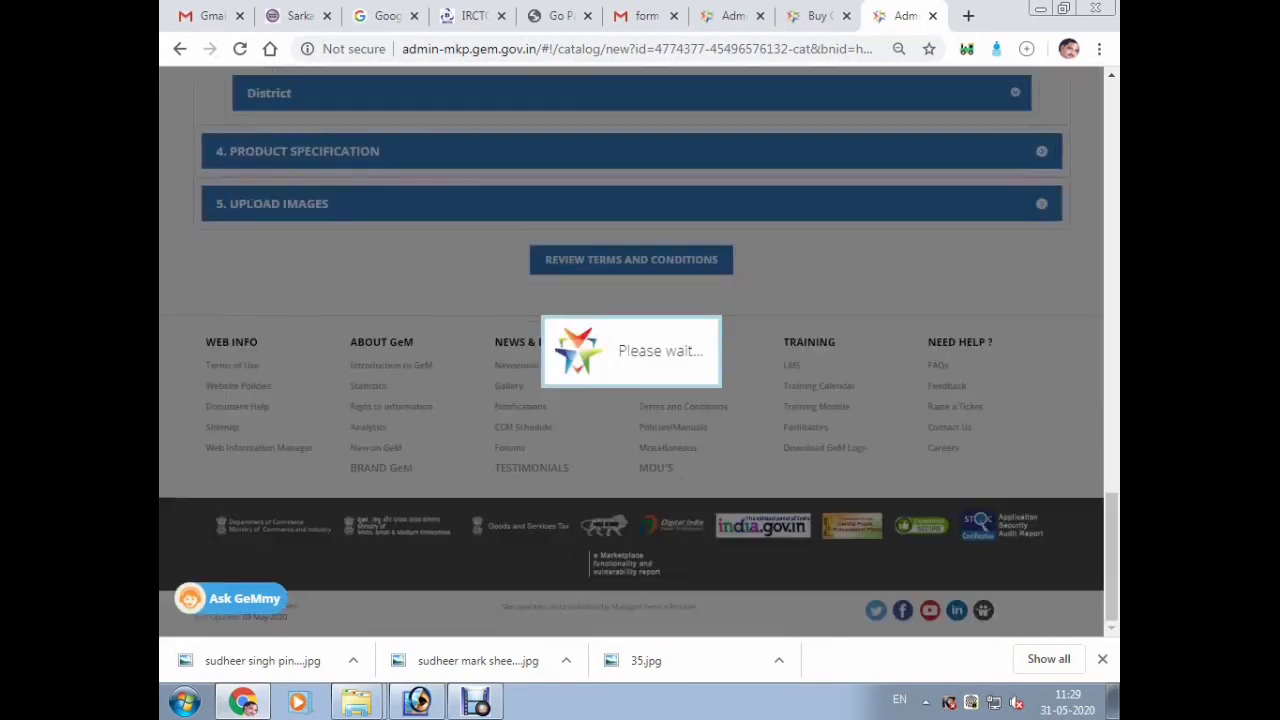
- Review the computer table's general information, catalogue information, and offering quantity and price sections
scroll(639, 348, "up", 3)
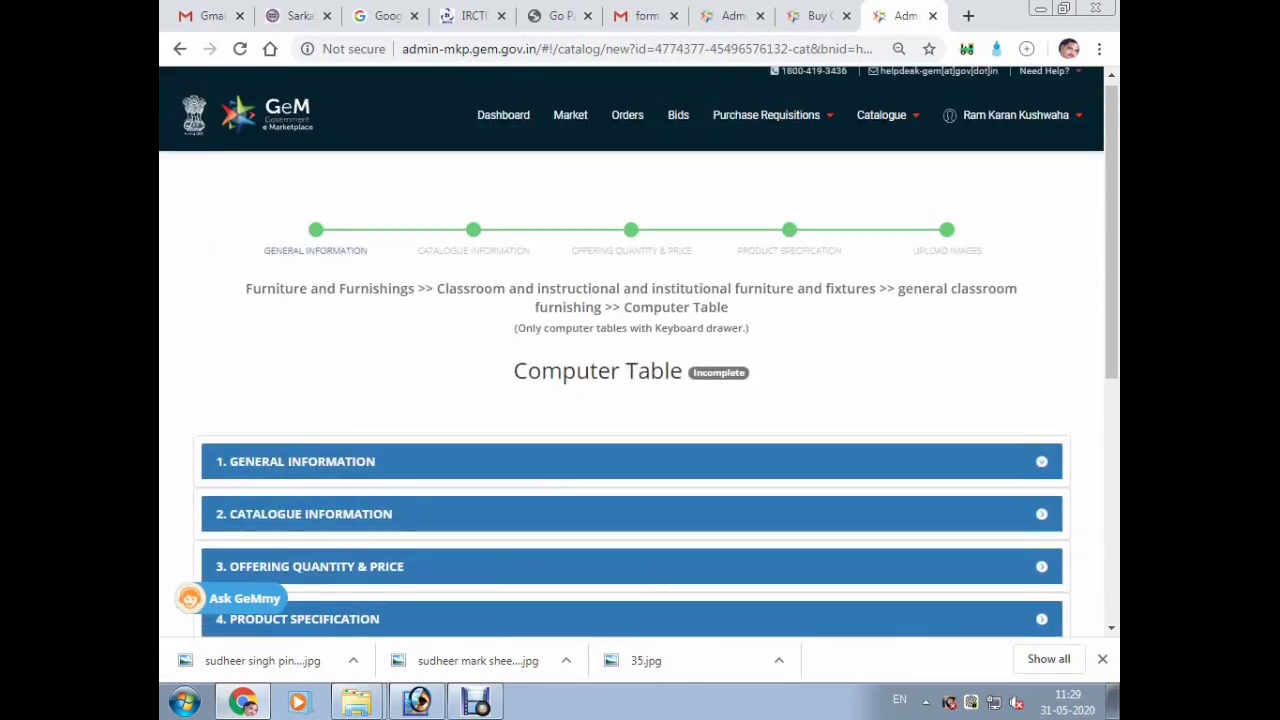
left_click(631, 461)
scroll(631, 461, "down", 7)
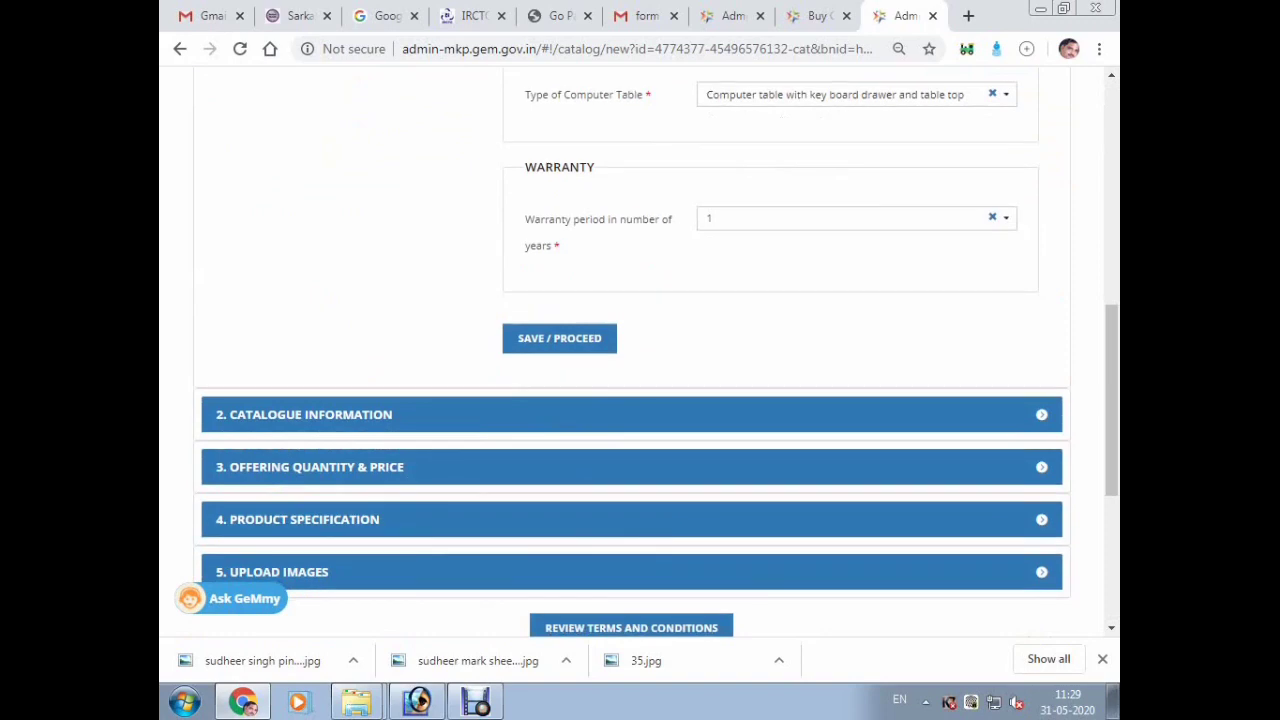
left_click(631, 414)
scroll(631, 414, "up", 2)
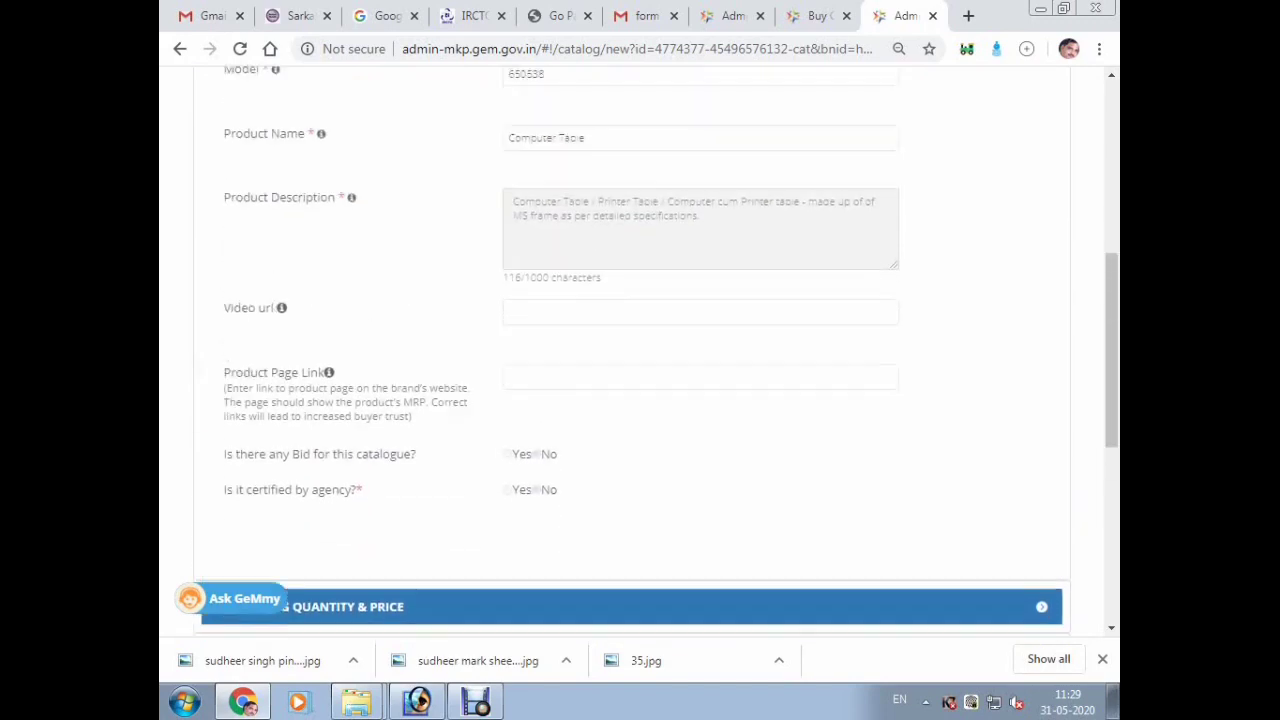
scroll(639, 348, "down", 5)
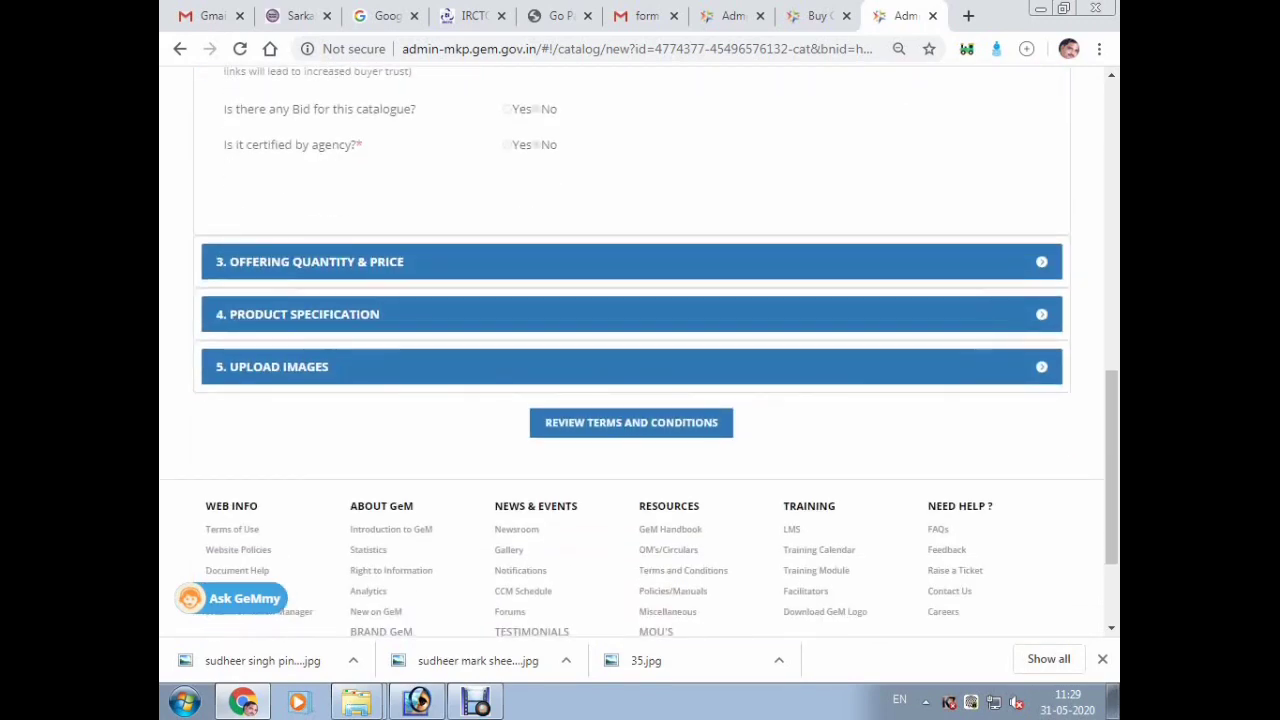
left_click(631, 262)
scroll(631, 262, "down", 4)
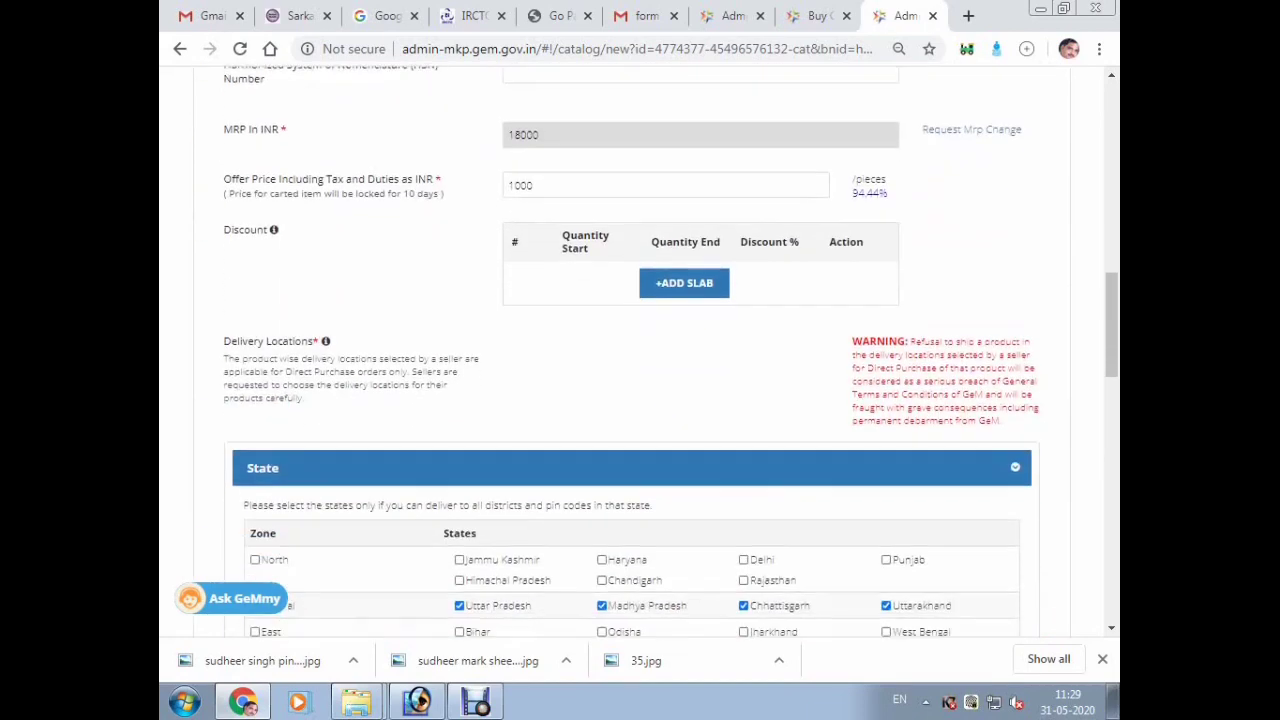
scroll(639, 348, "down", 8)
scroll(639, 348, "up", 3)
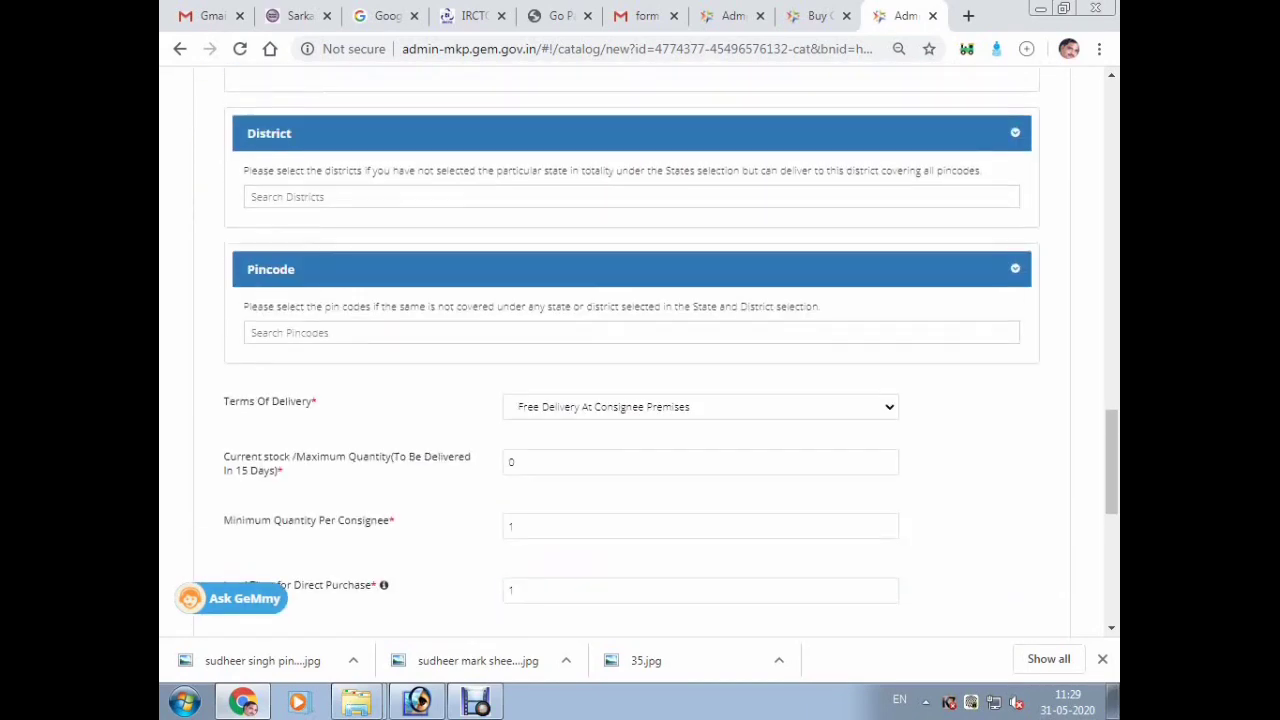
scroll(639, 348, "down", 7)
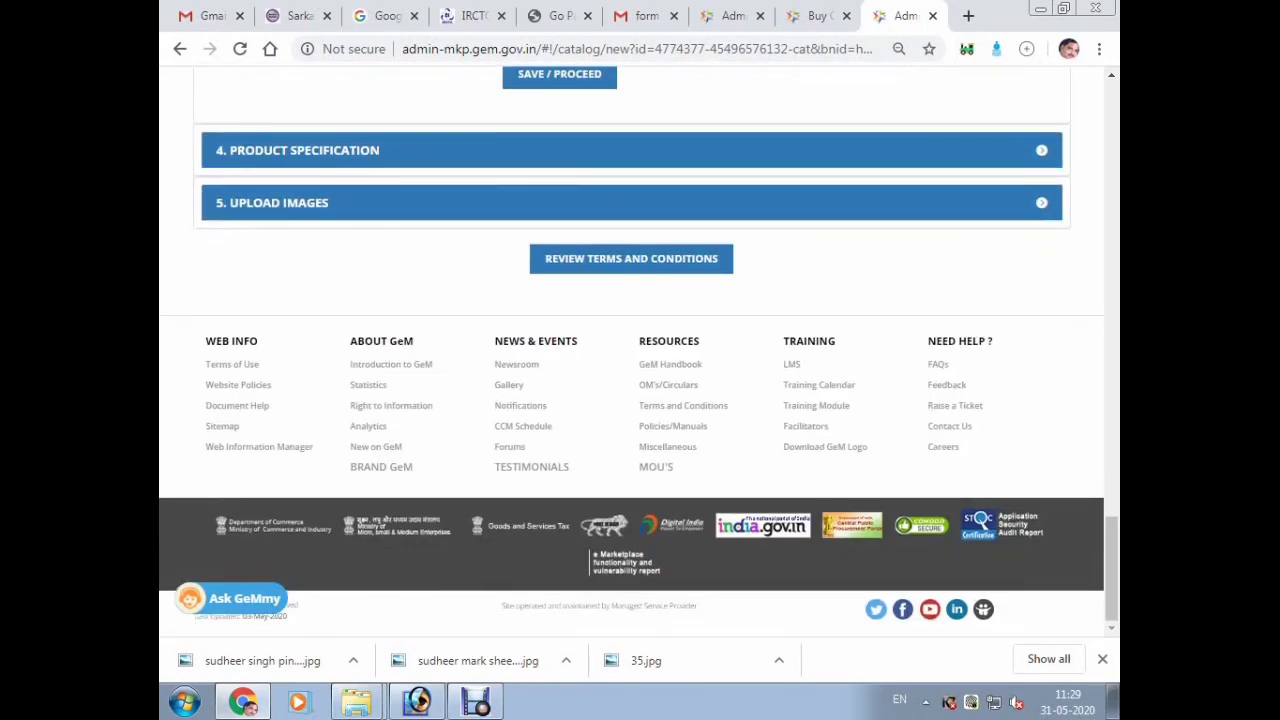
- Review the computer table's product specification and its product images, and collapse the images section
left_click(631, 149)
scroll(639, 348, "down", 8)
scroll(639, 348, "up", 12)
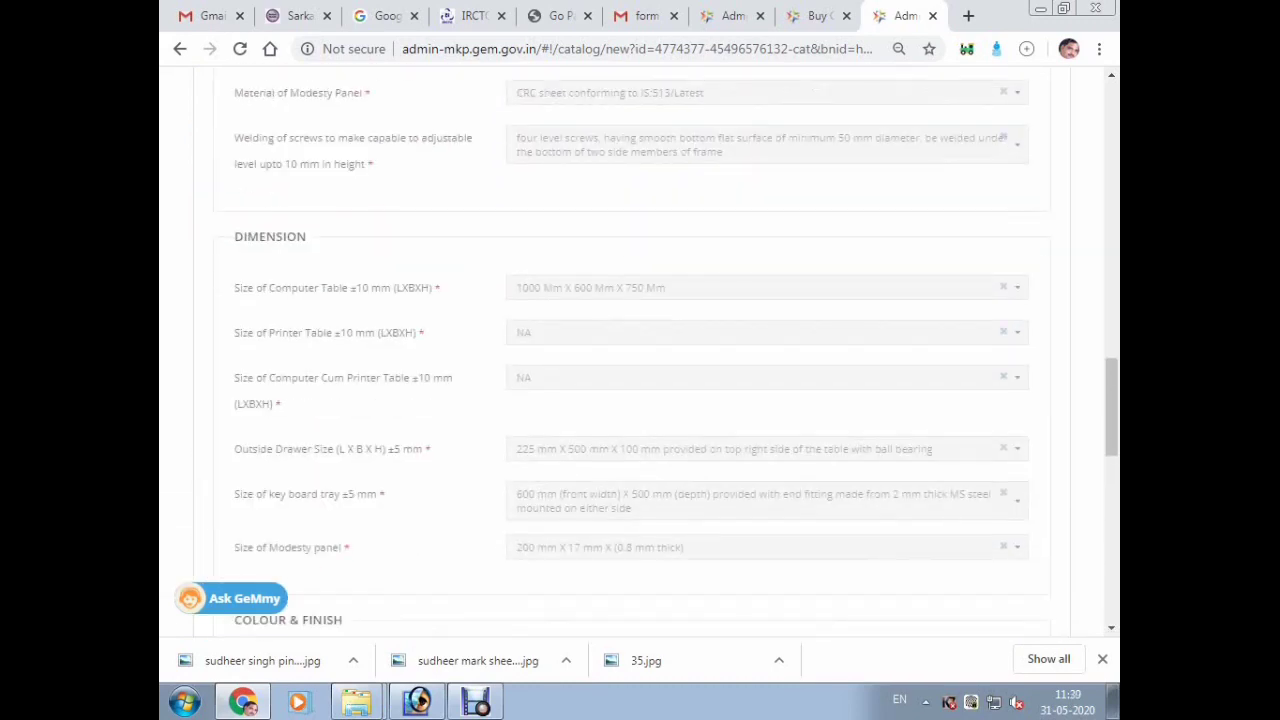
scroll(639, 348, "up", 10)
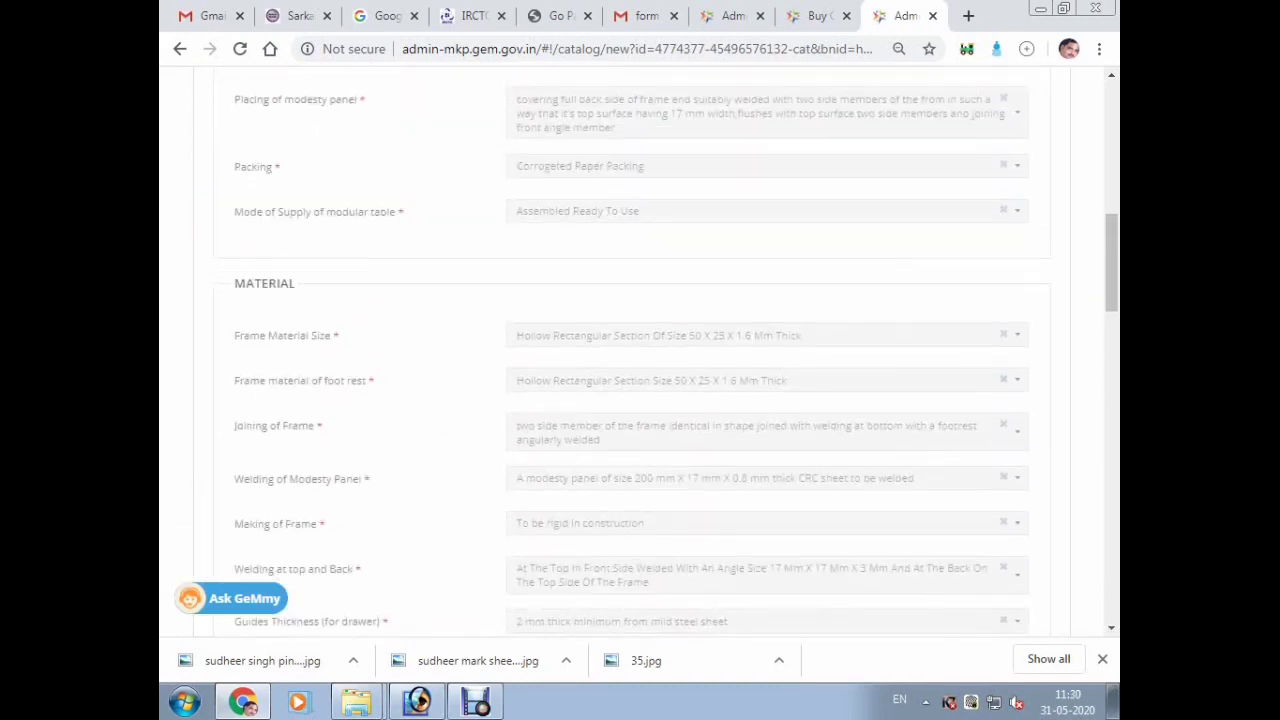
scroll(631, 358, "down", 15)
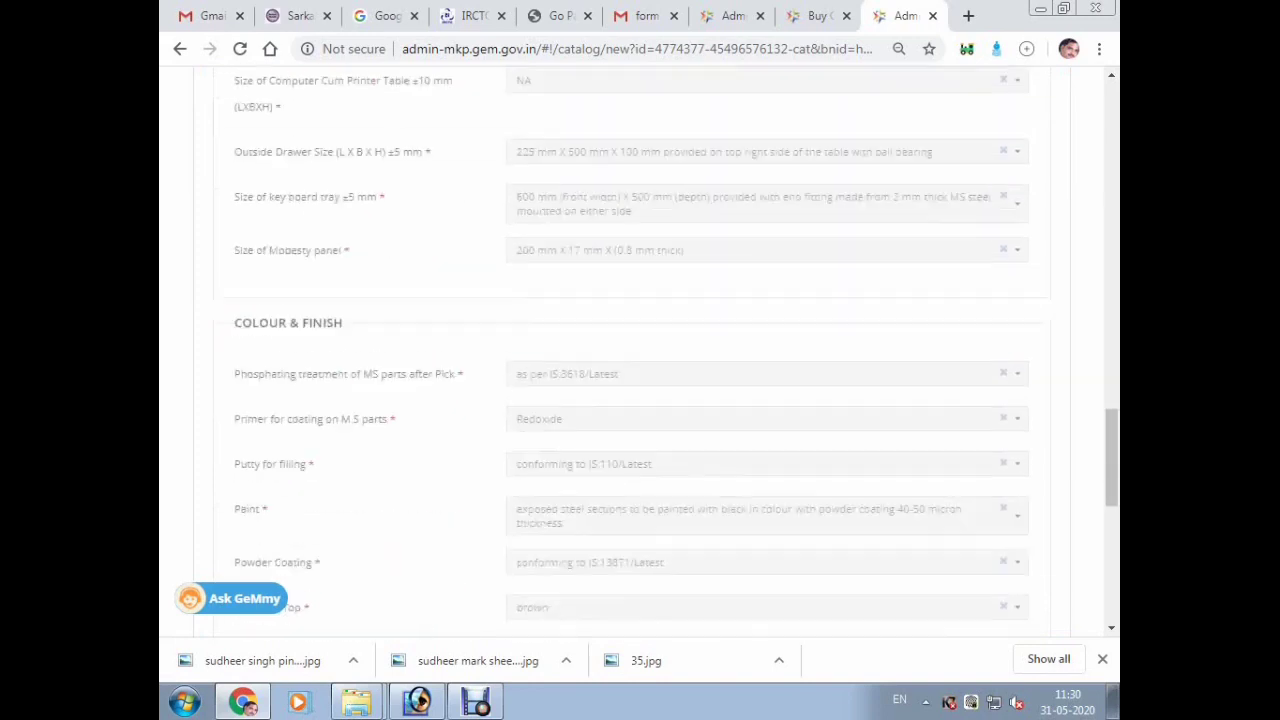
left_click(631, 232)
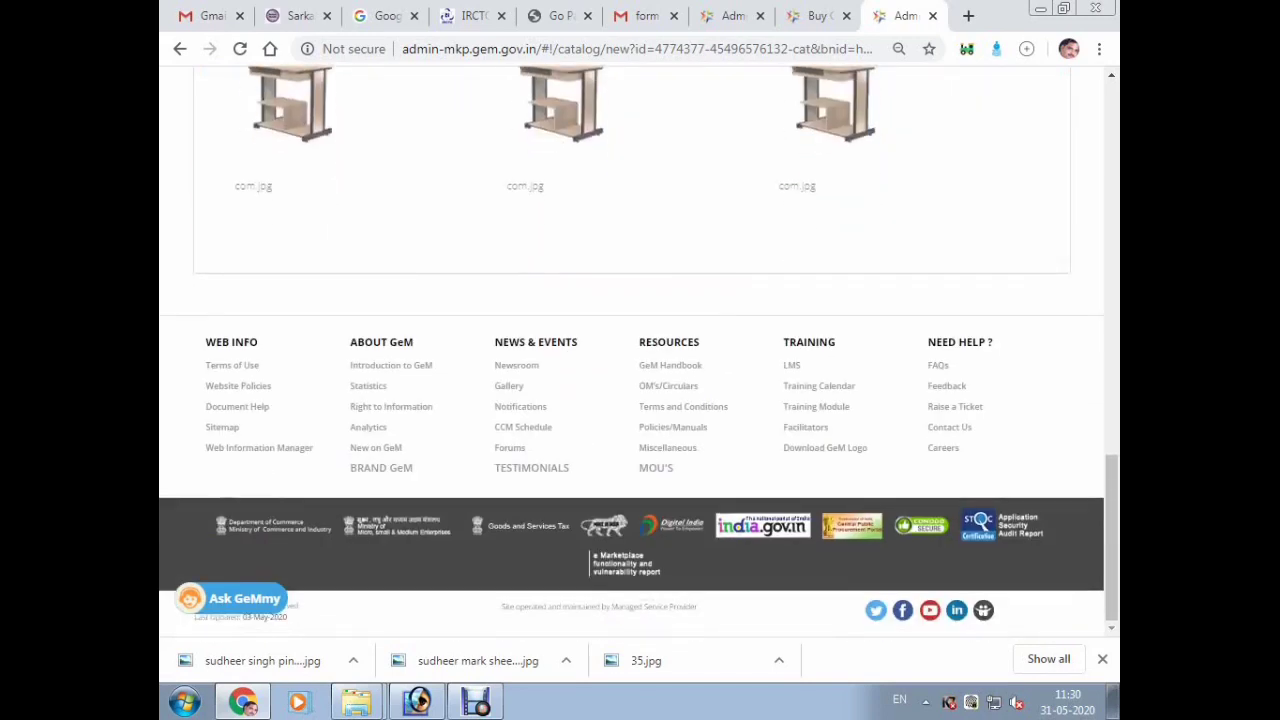
scroll(631, 358, "up", 2)
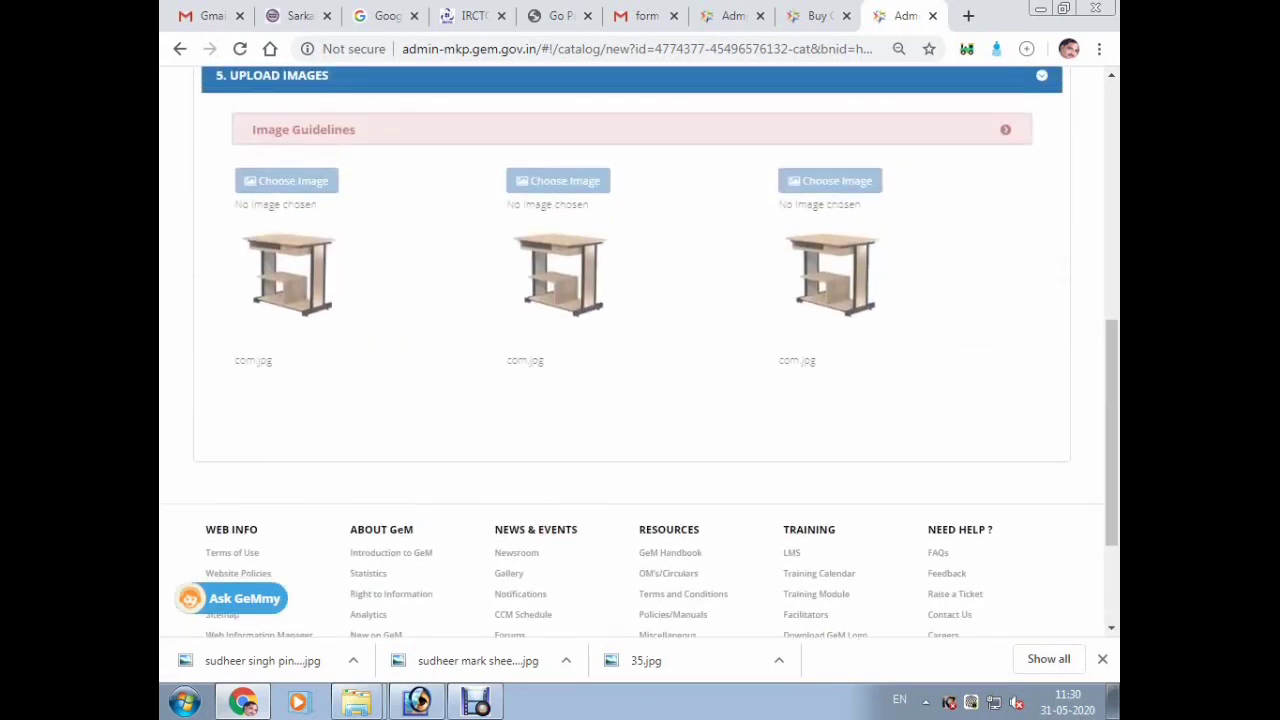
scroll(638, 352, "down", 2)
scroll(638, 352, "up", 4)
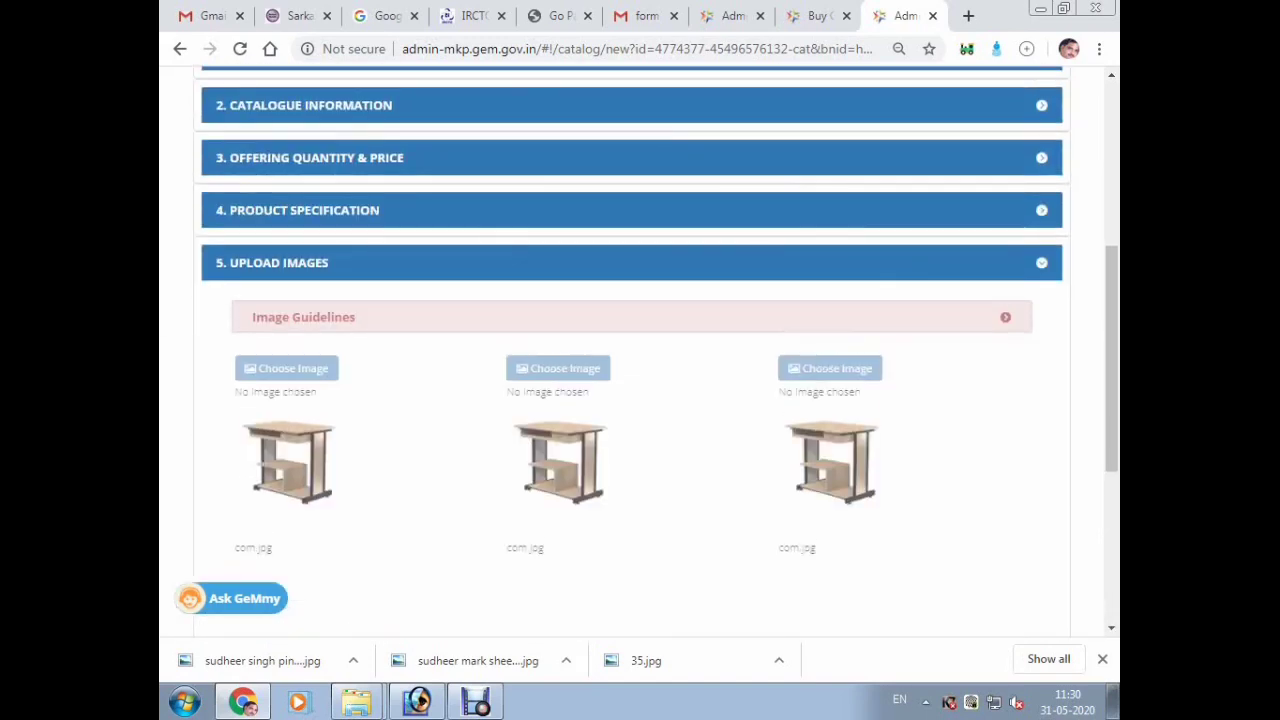
left_click(631, 263)
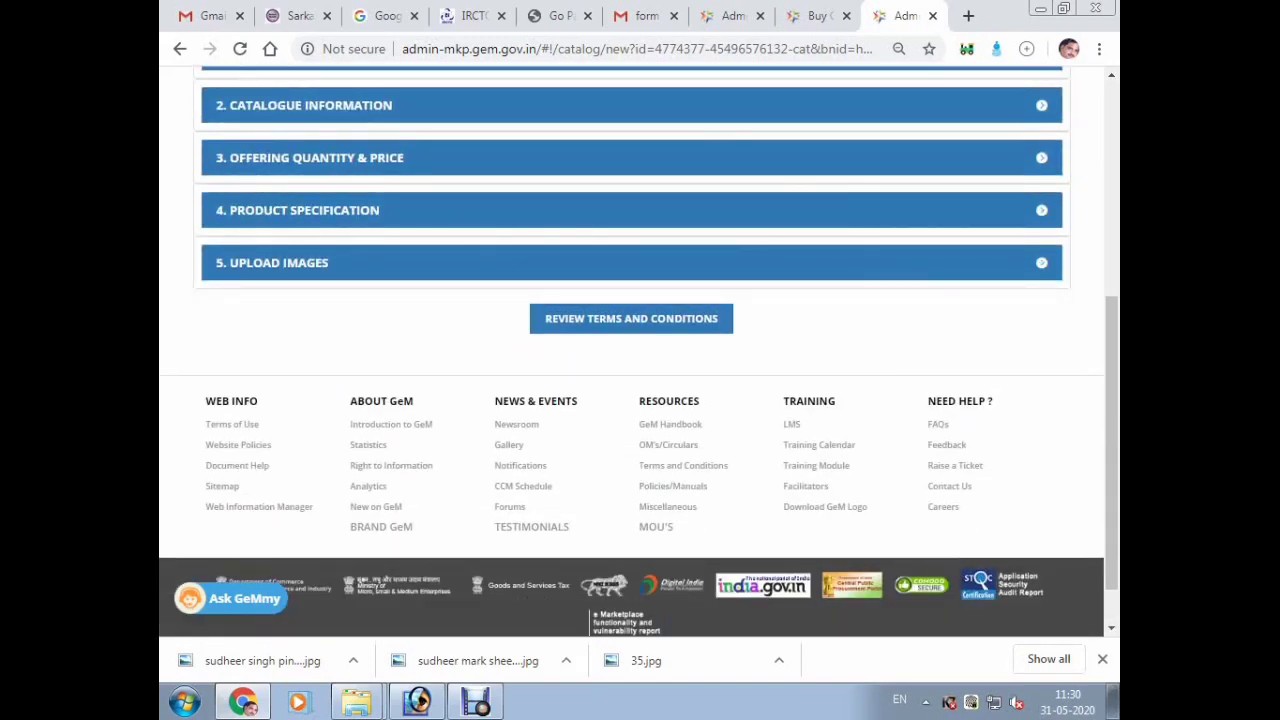
- Review the terms and conditions document, agree to the terms and publish the computer table offering
left_click(631, 318)
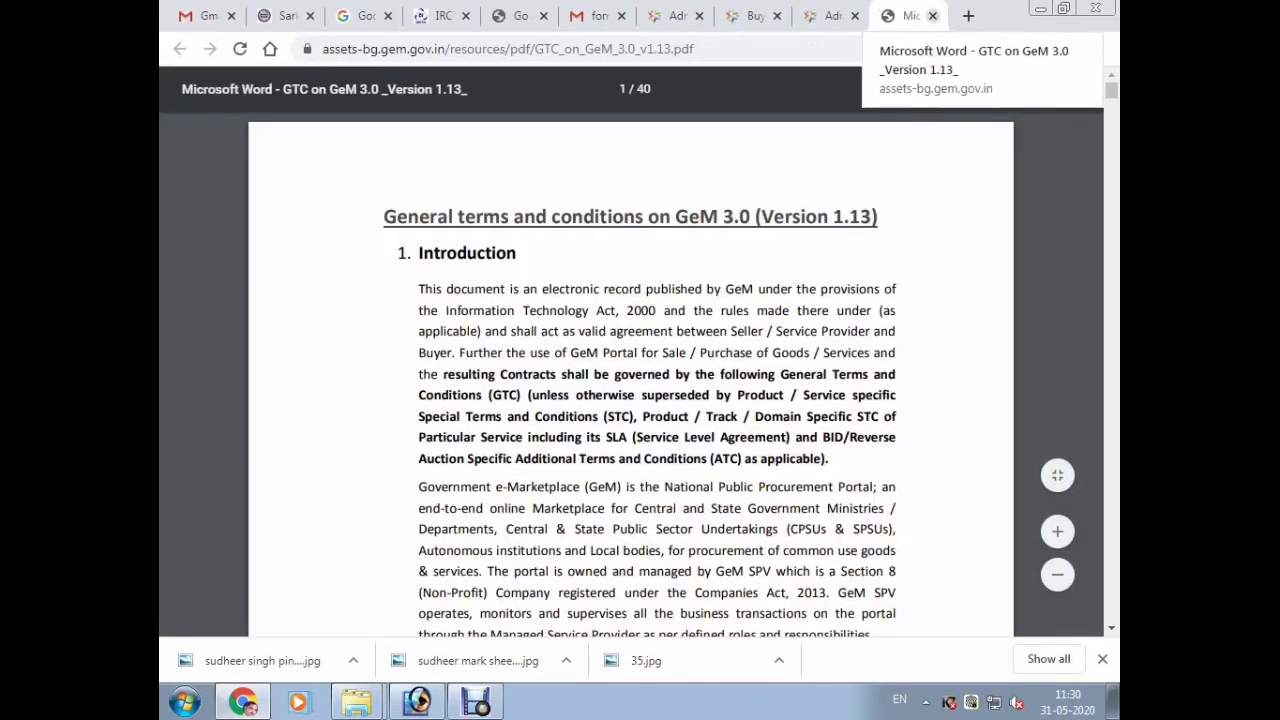
left_click(932, 15)
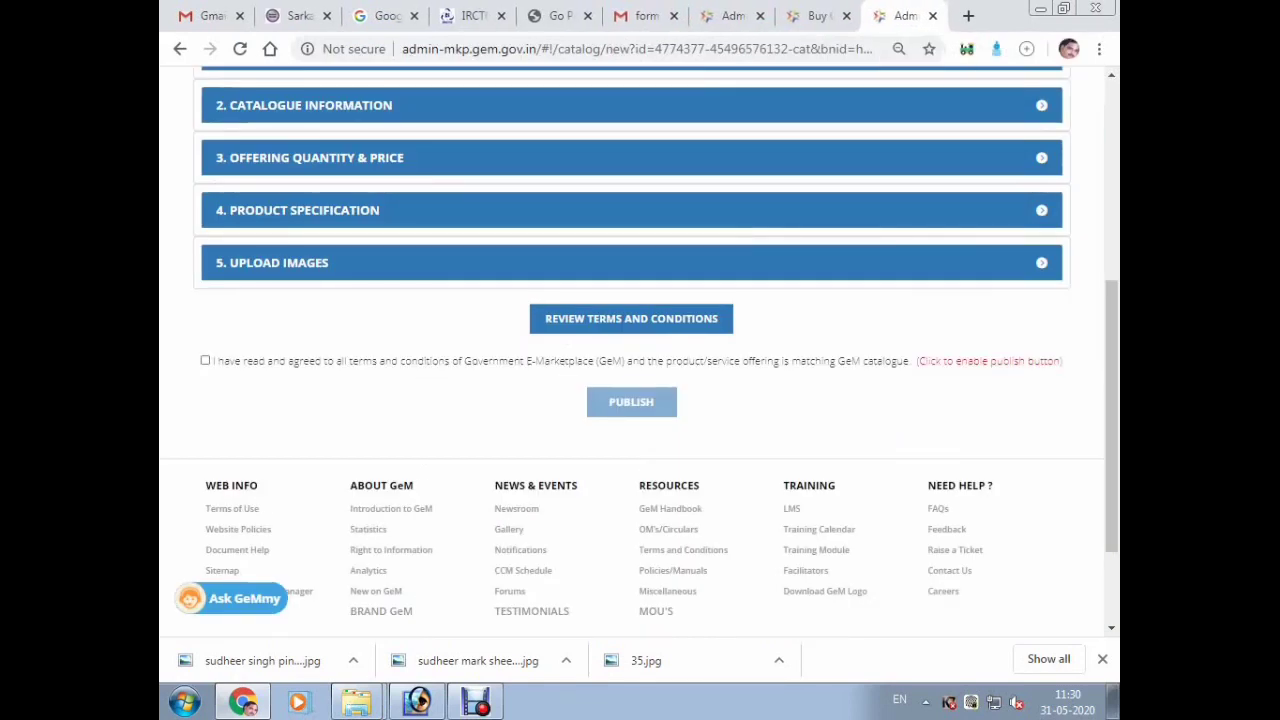
left_click(205, 360)
left_click(631, 401)
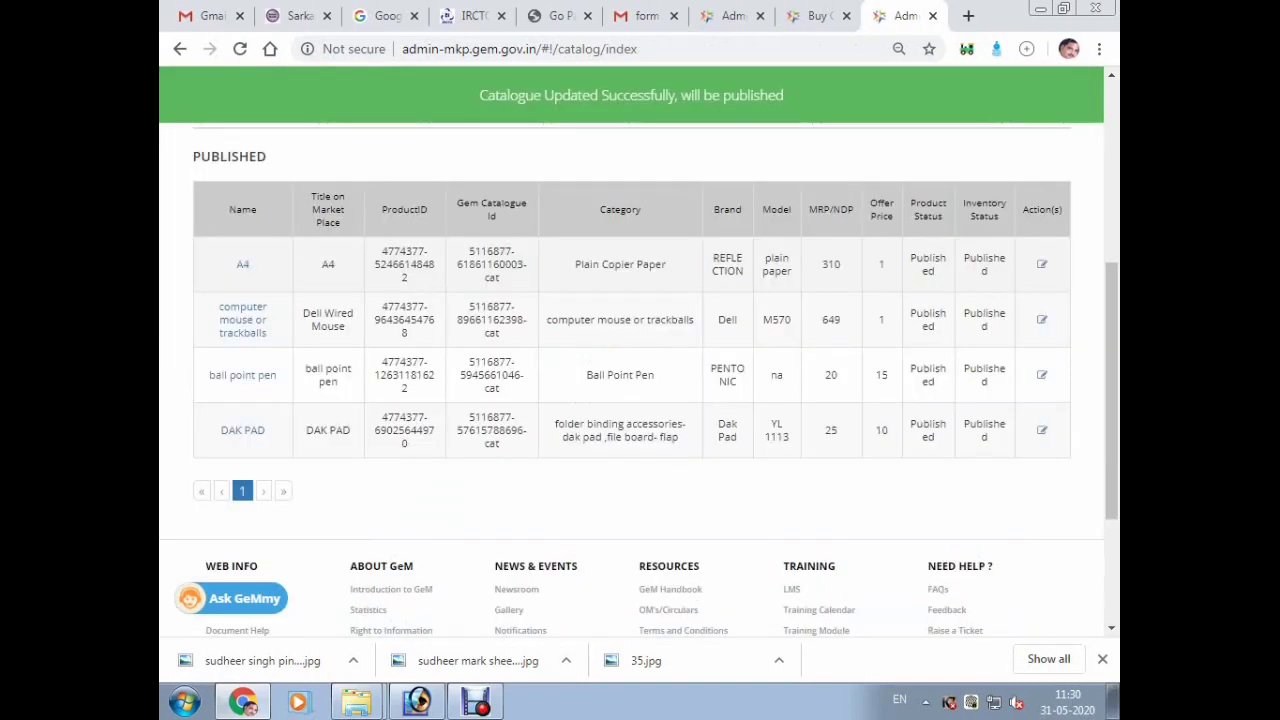
- View the catalogue items that are waiting for admin clearance
scroll(640, 400, "up", 5)
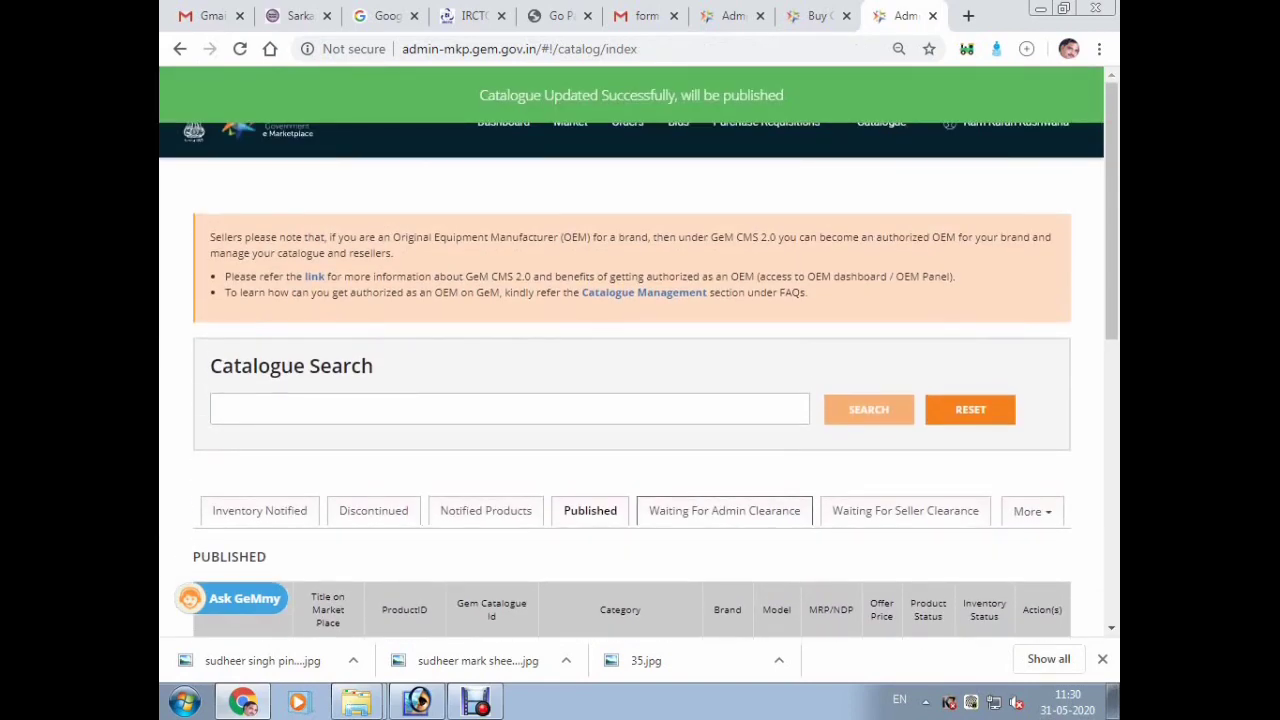
left_click(725, 511)
scroll(725, 511, "down", 1)
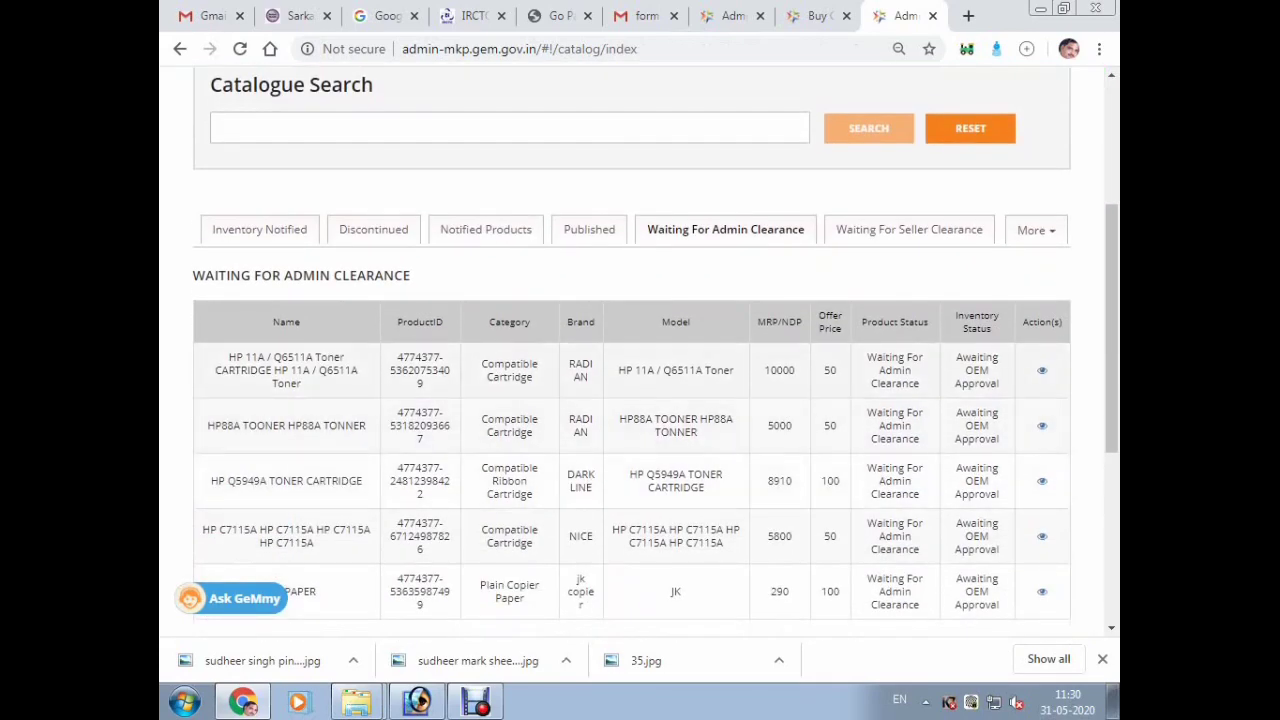
scroll(700, 385, "down", 1)
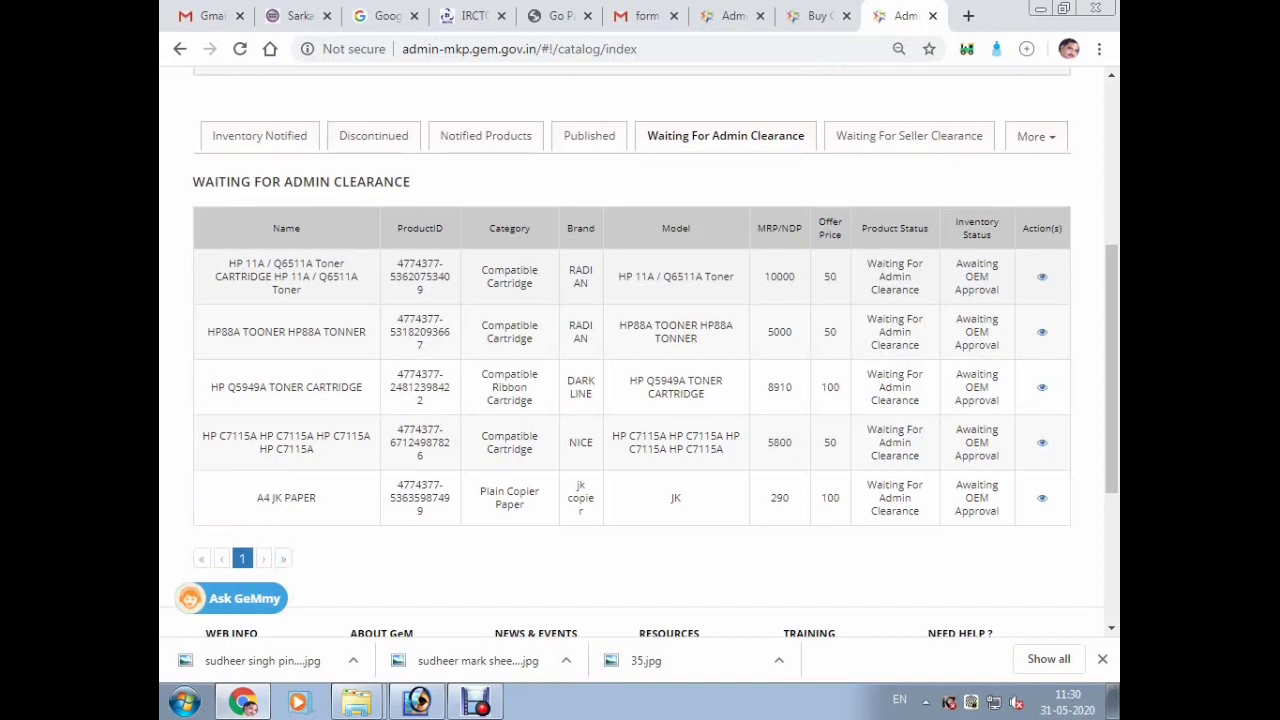
scroll(909, 229, "up", 1)
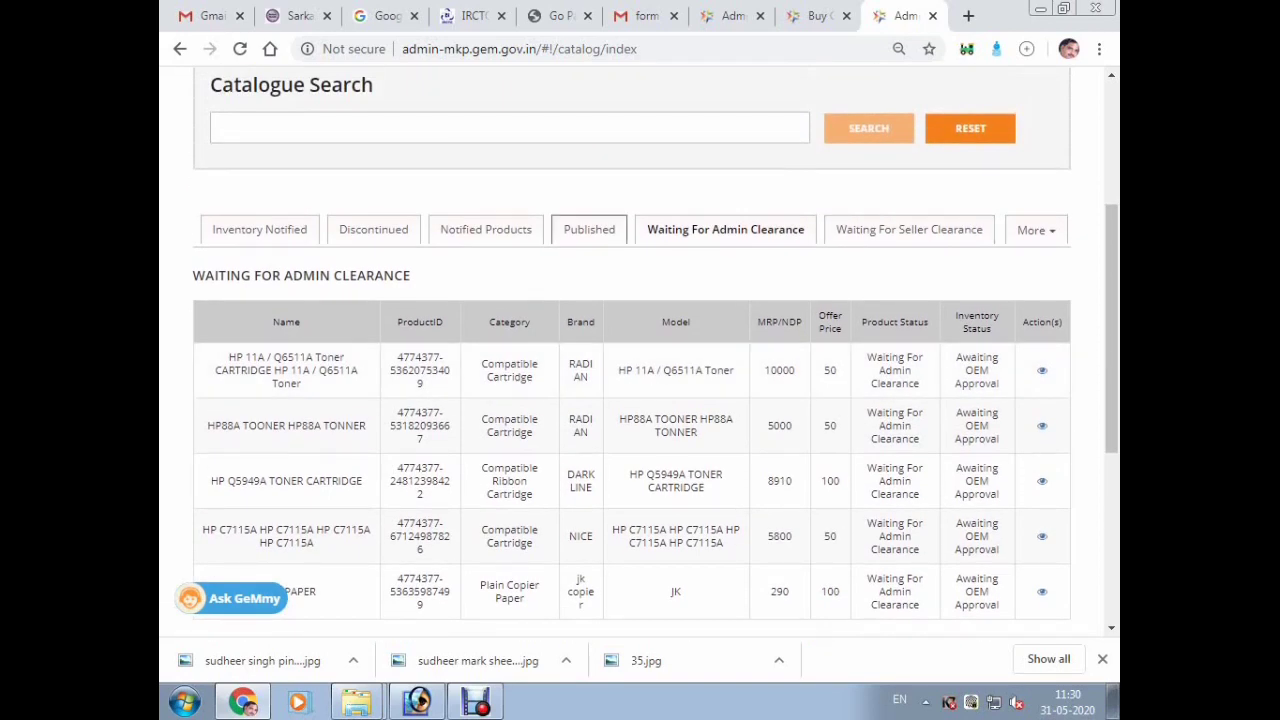
- View the published catalogue items and examine the computer table's row
left_click(589, 229)
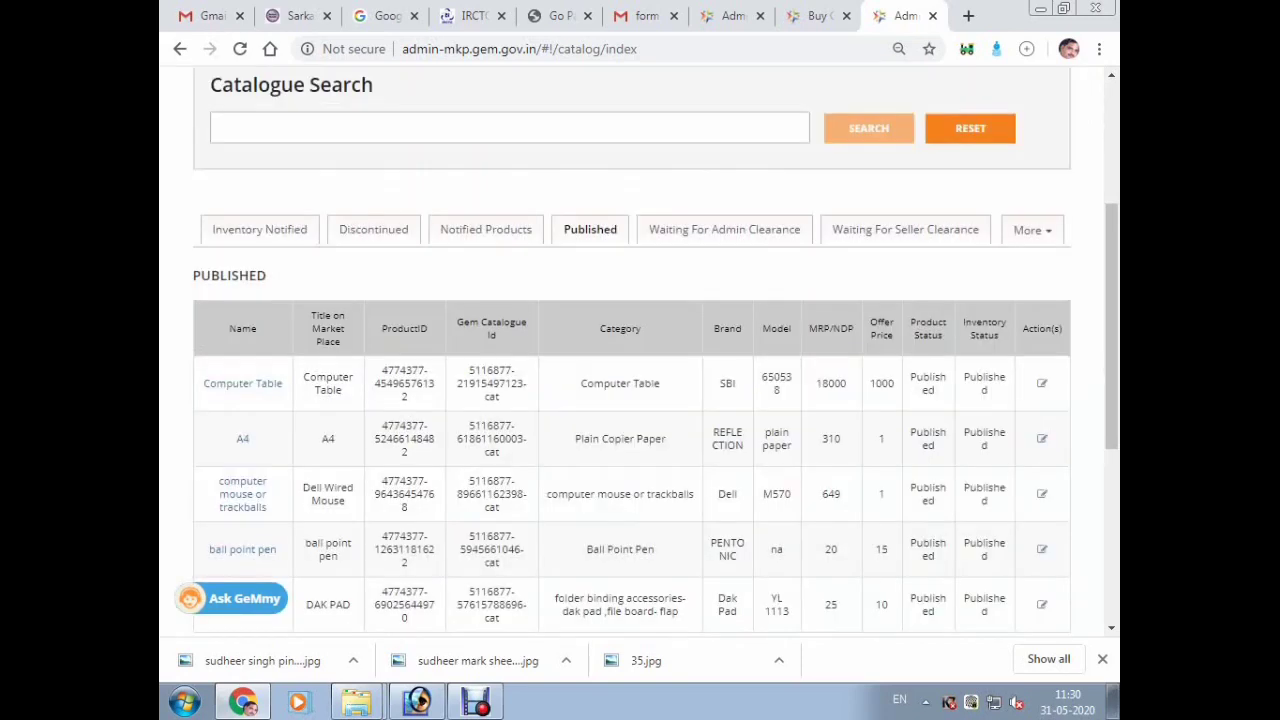
scroll(640, 400, "down", 1)
mouse_move(1005, 283)
left_mouse_down()
mouse_move(322, 296)
mouse_move(304, 283)
mouse_move(1000, 292)
left_mouse_up()
left_click(304, 285)
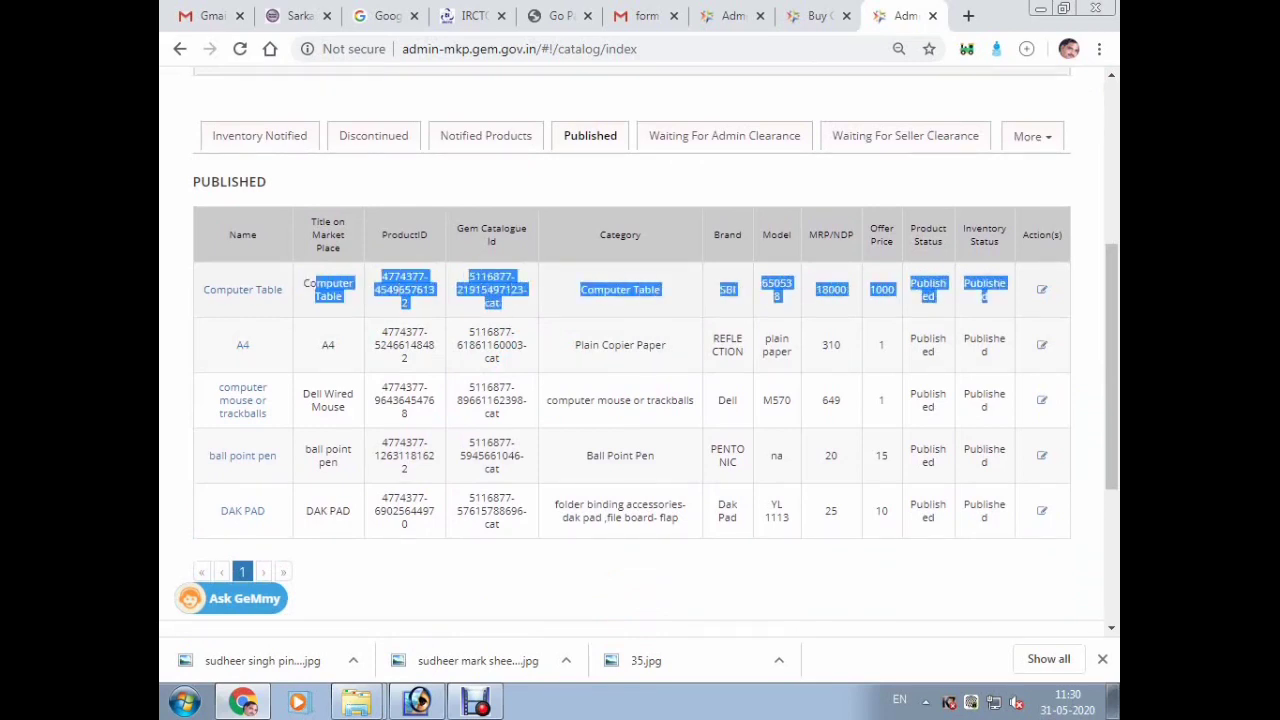
left_click(990, 297)
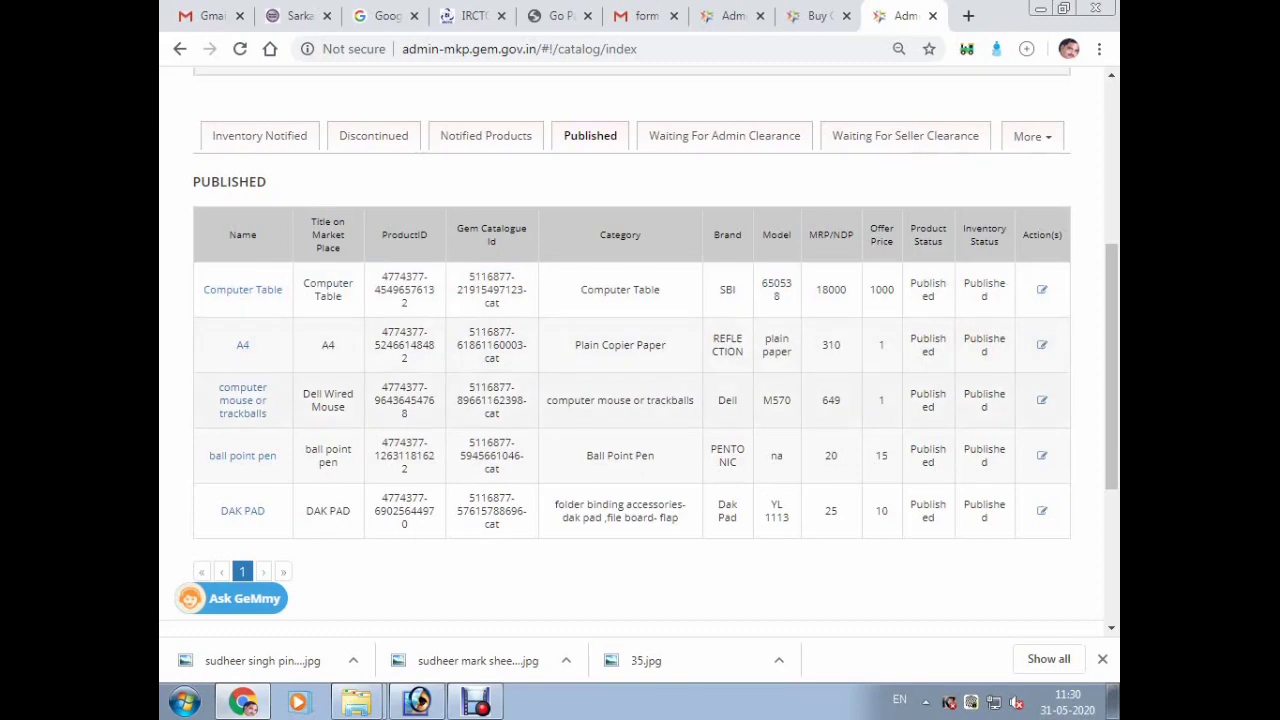
- Recheck the list of items waiting for admin clearance
scroll(724, 230, "up", 1)
left_click(724, 229)
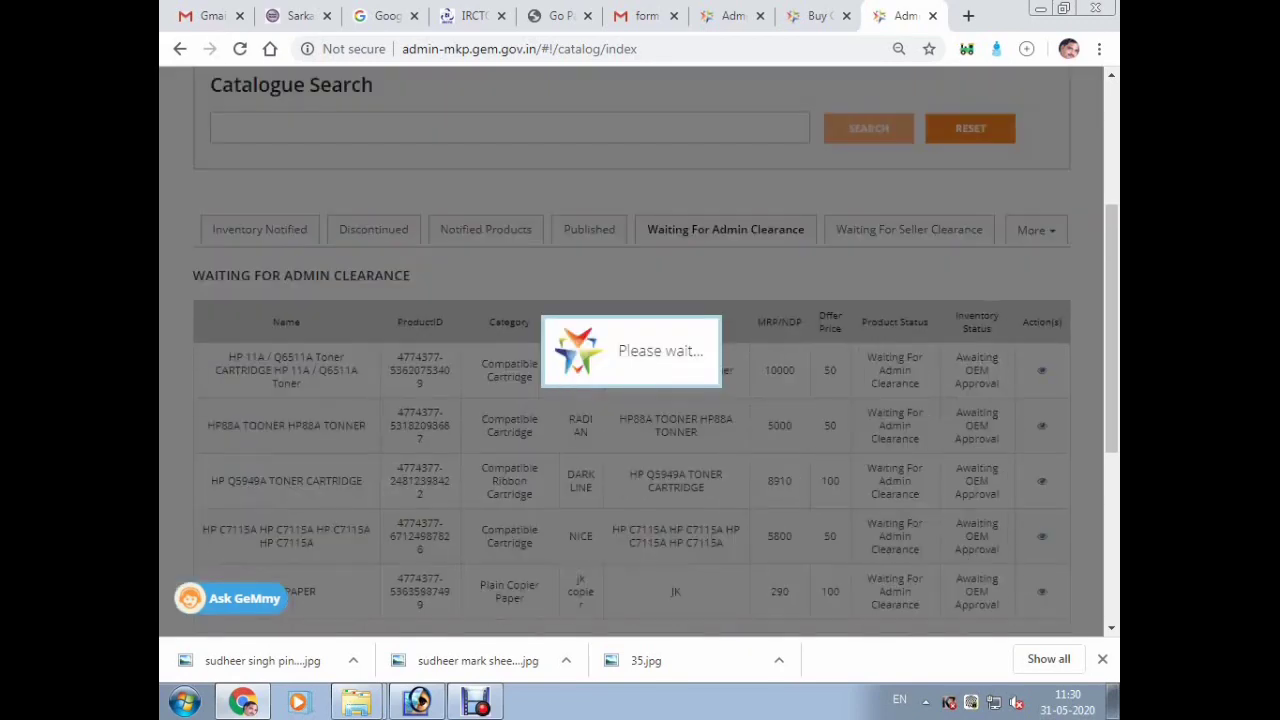
scroll(632, 400, "down", 2)
scroll(632, 400, "up", 5)
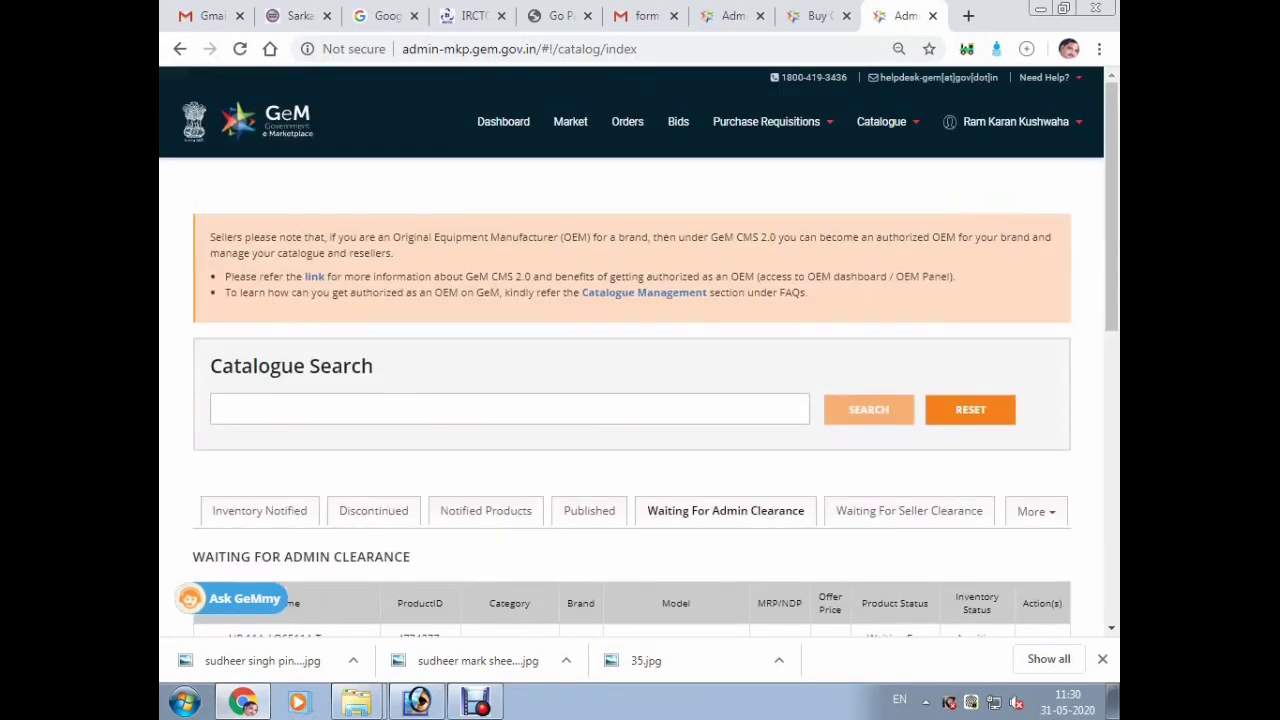
- Start a new product offering and search the marketplace categories for "key"
mouse_move(881, 122)
mouse_move(860, 152)
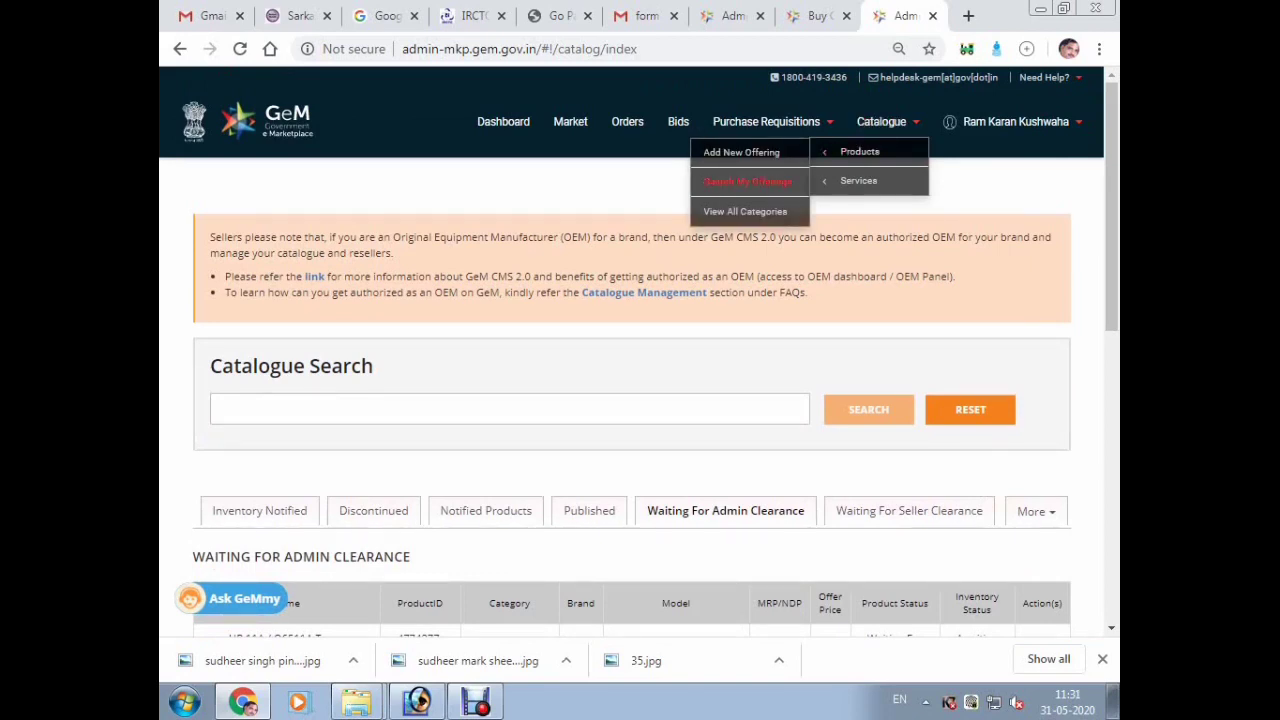
left_click(741, 152)
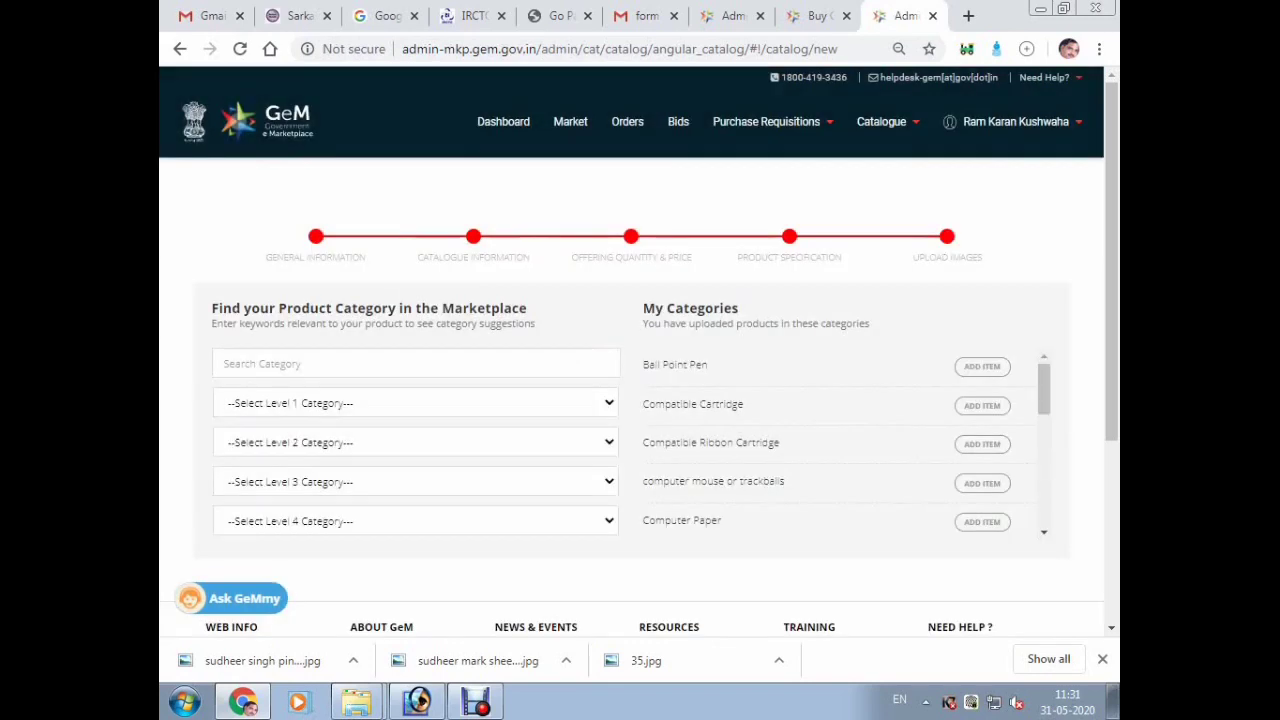
left_click(330, 364)
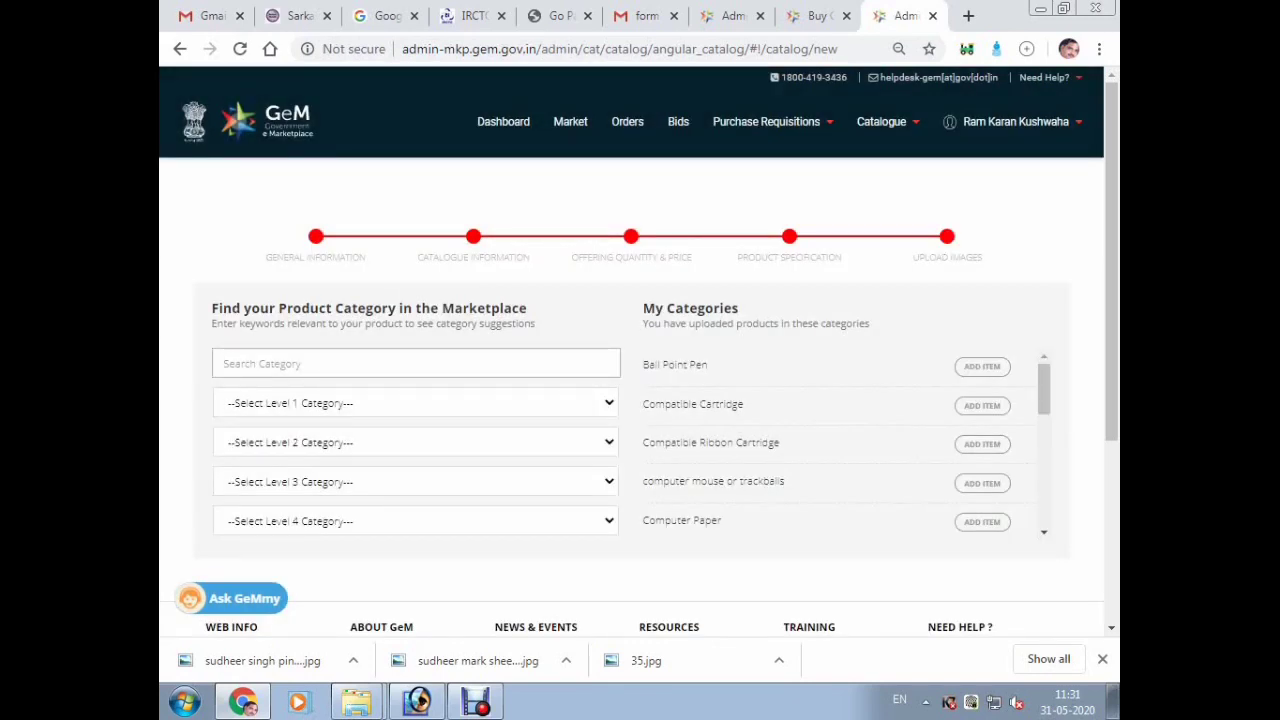
type("key")
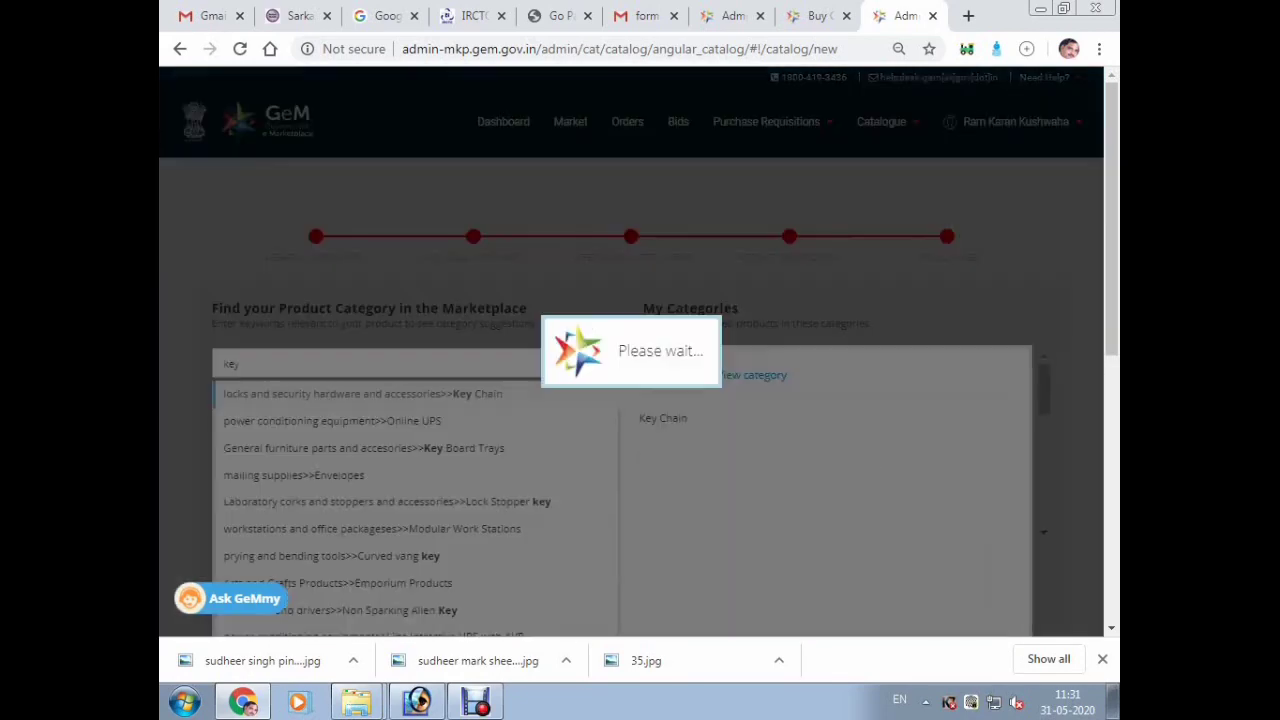
key("Down")
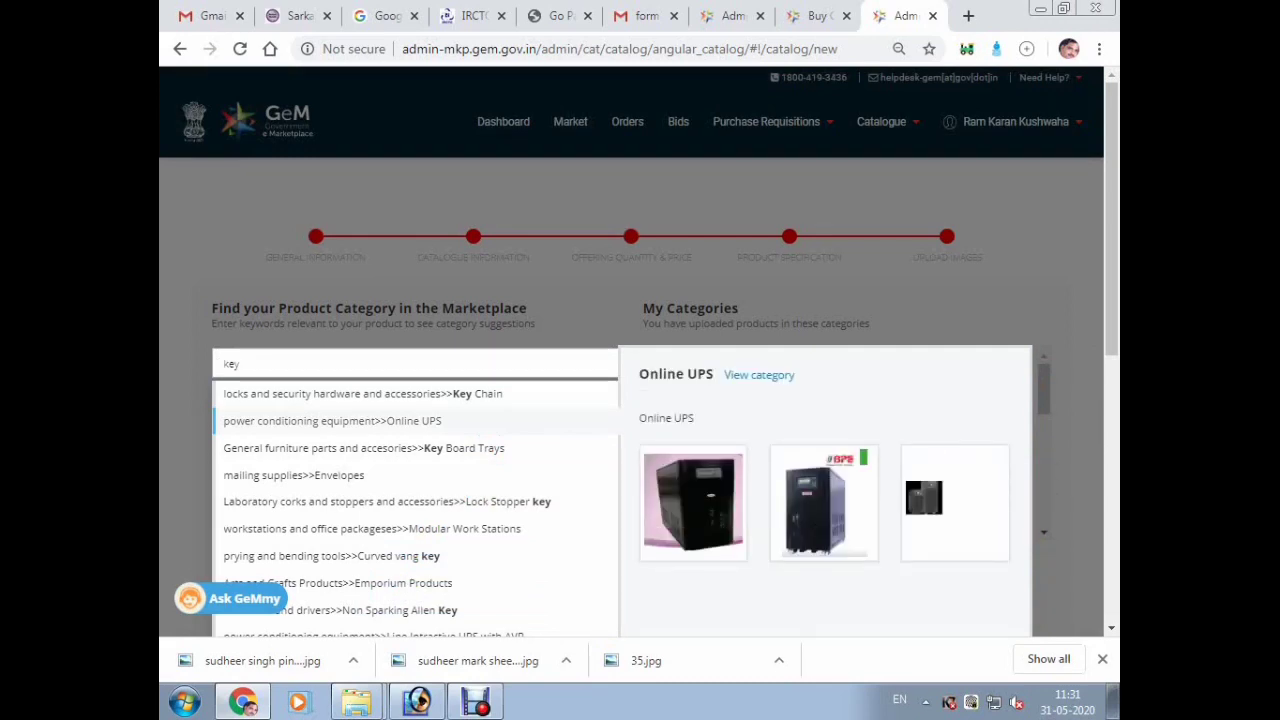